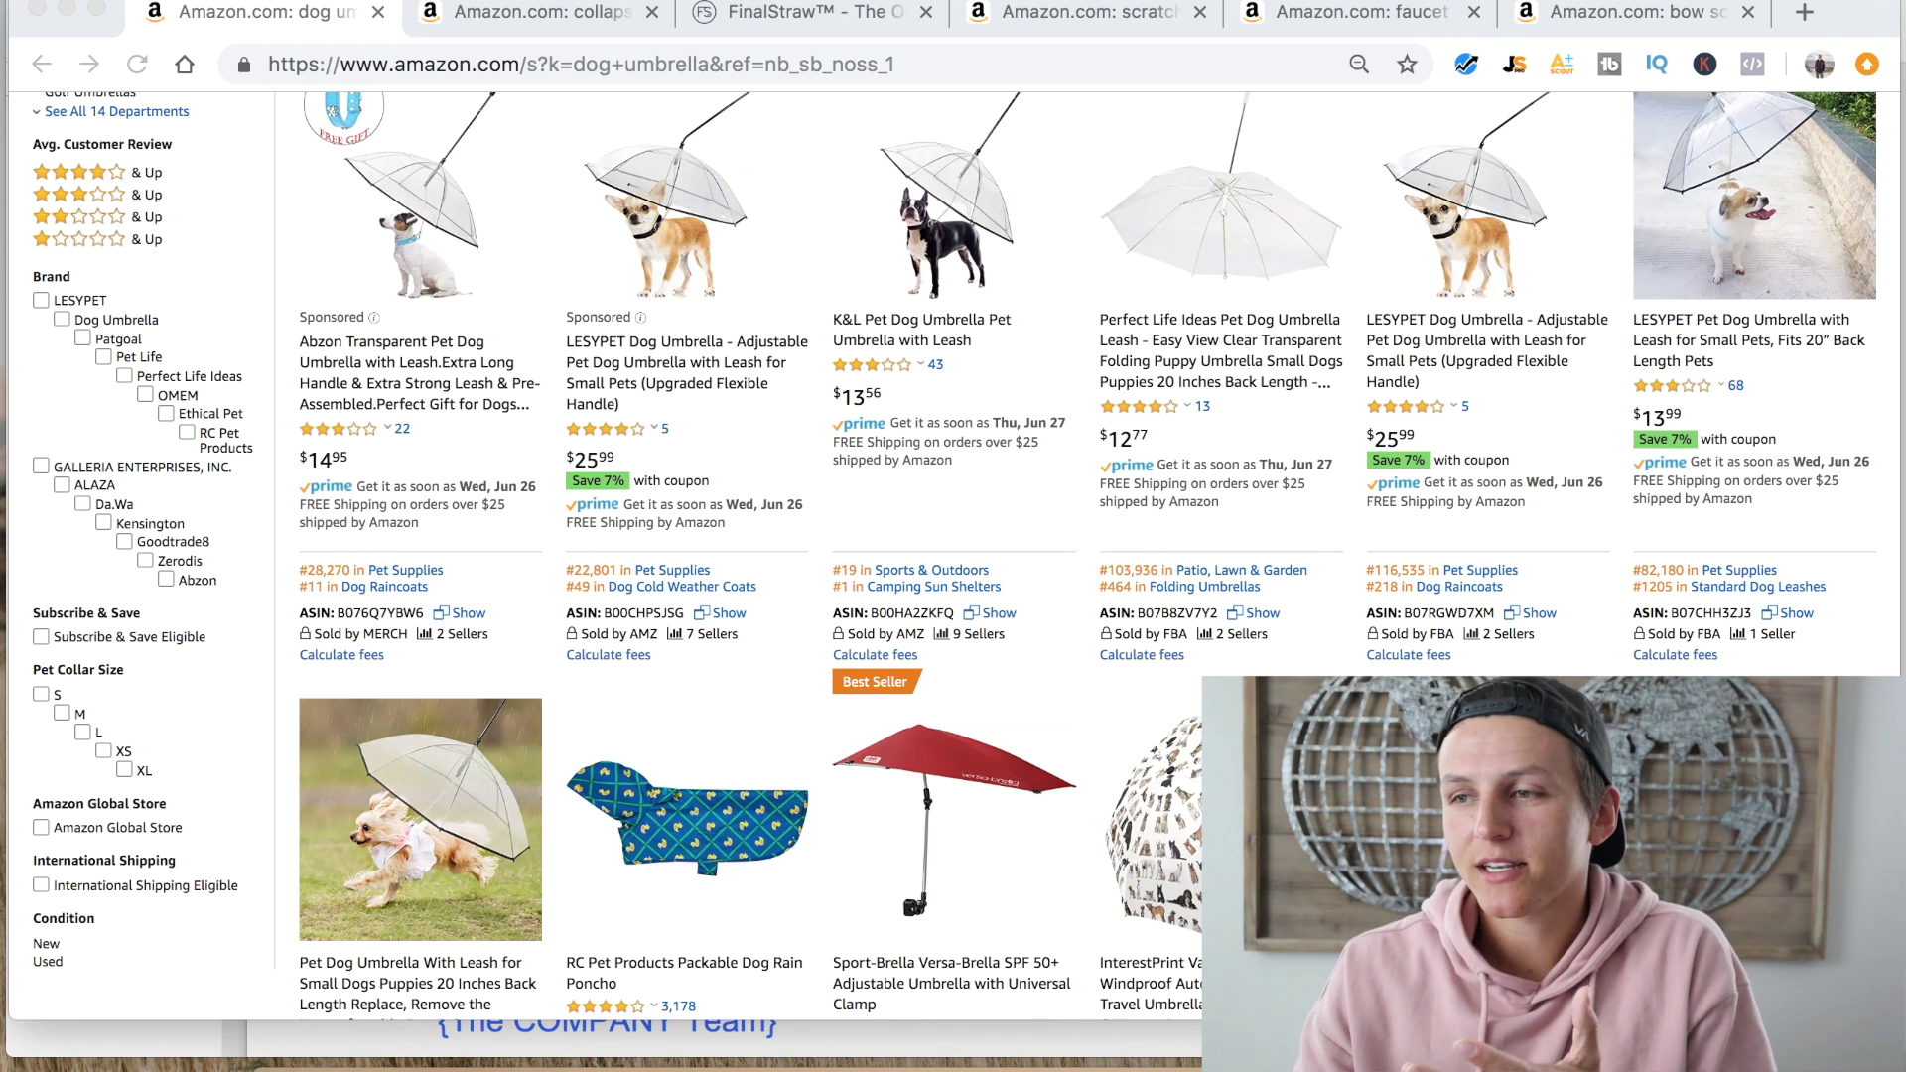
# Look over the dog umbrella search results, comparing the listings' prices, ratings and review counts.
pyautogui.scroll(3, 966, 557)
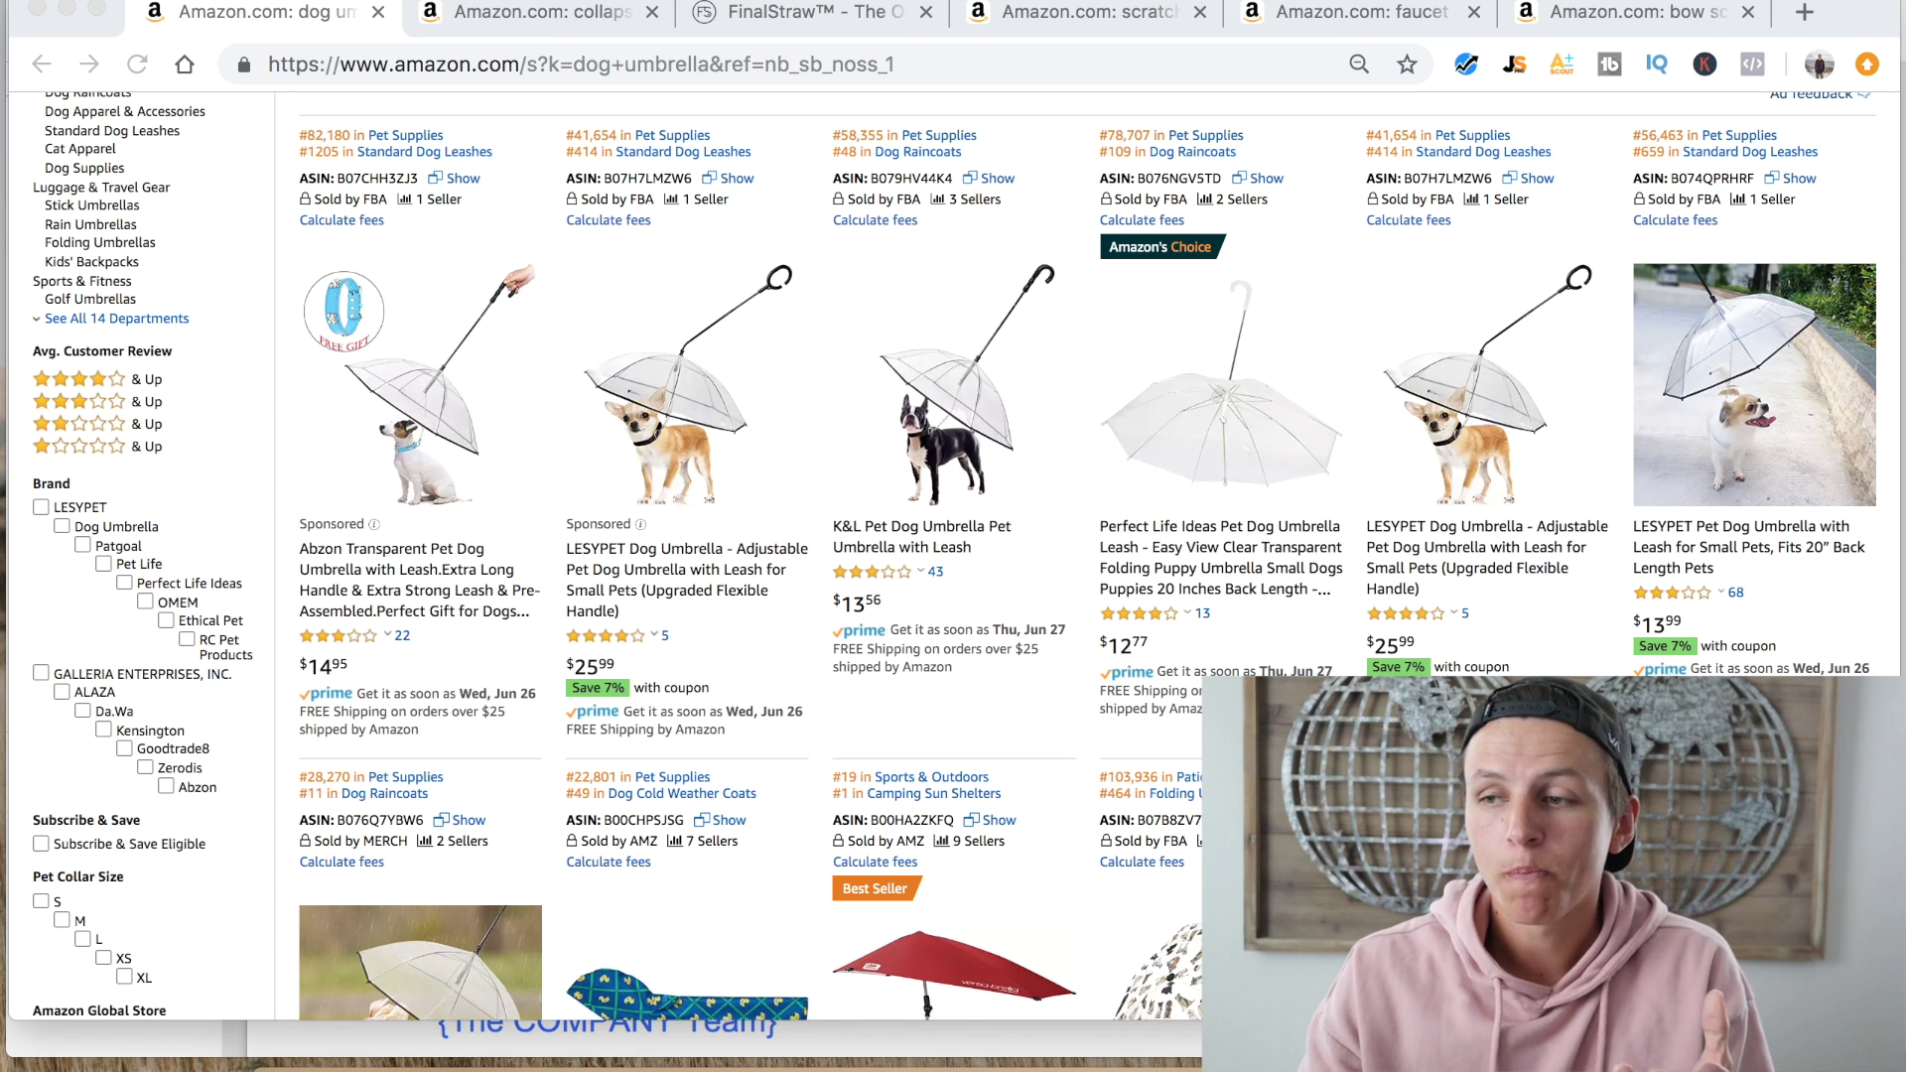
pyautogui.scroll(-1, 966, 557)
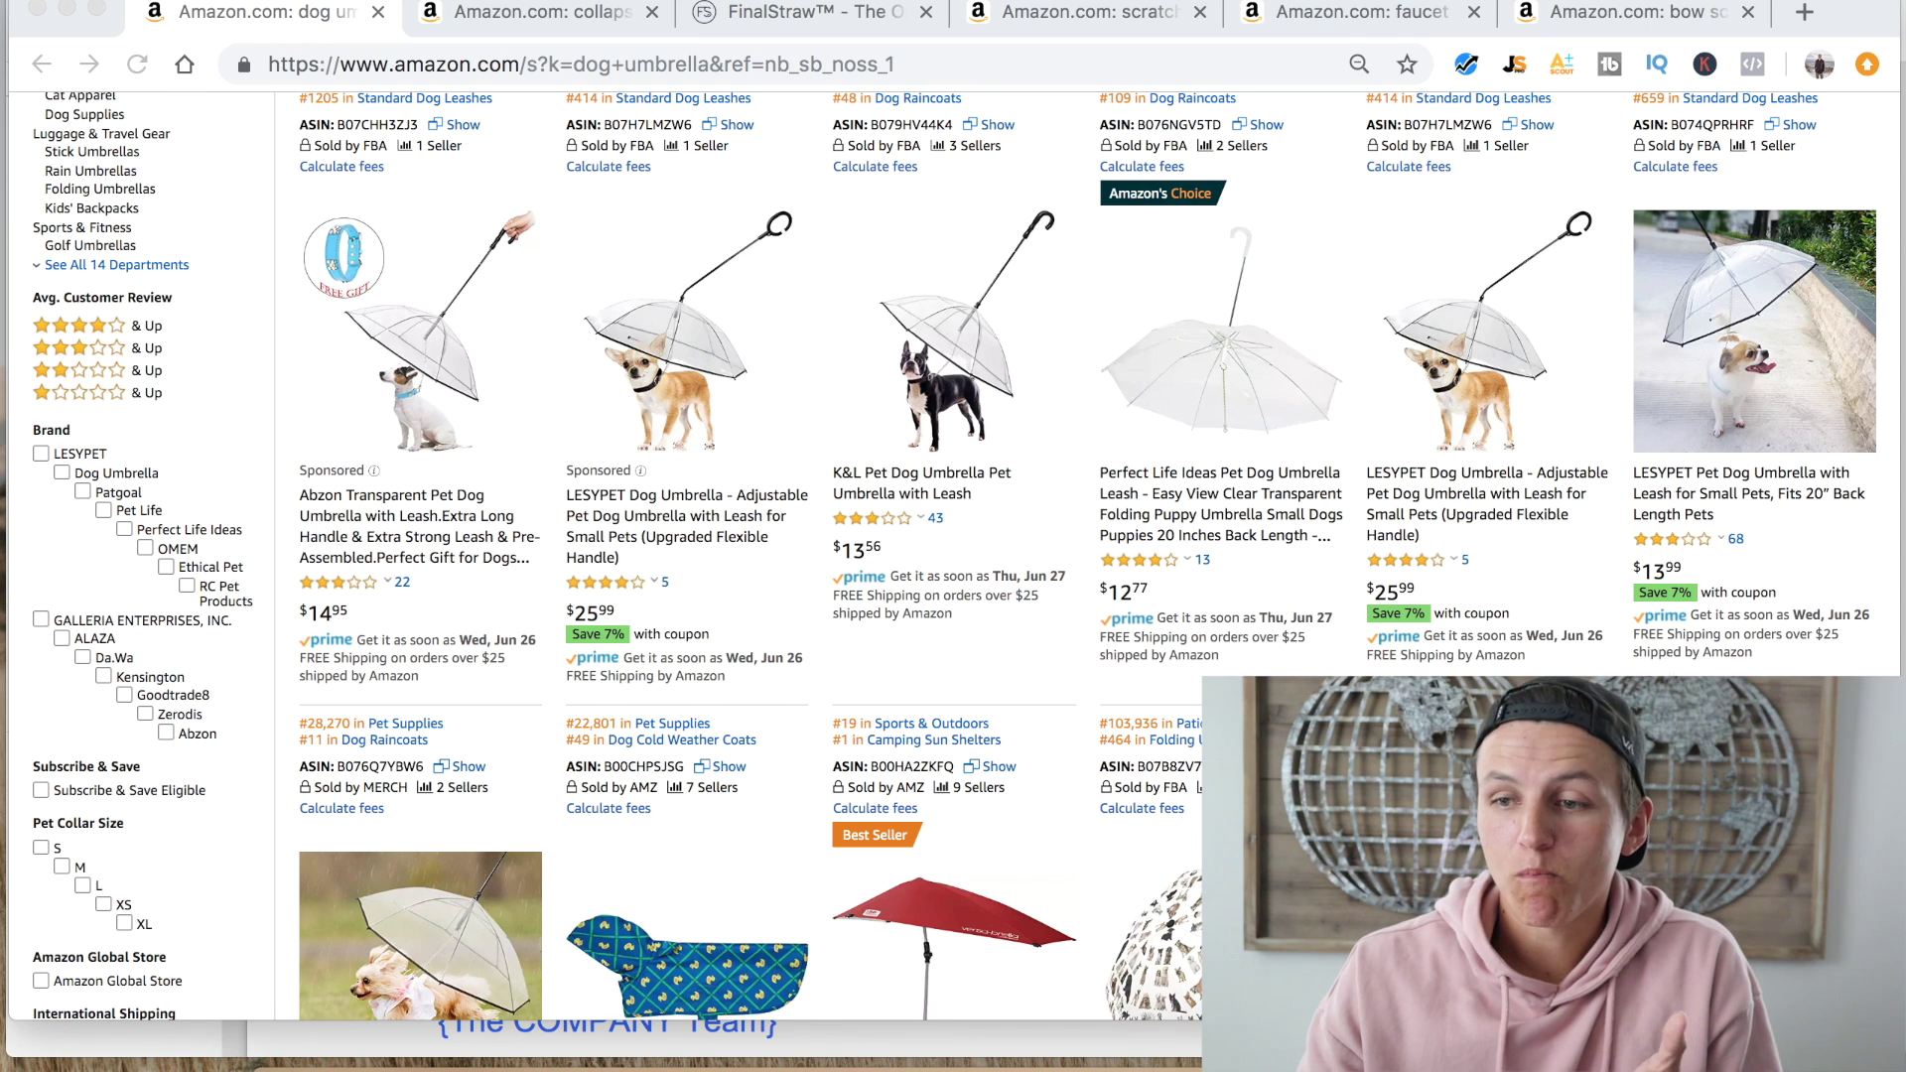
pyautogui.scroll(-1, 966, 557)
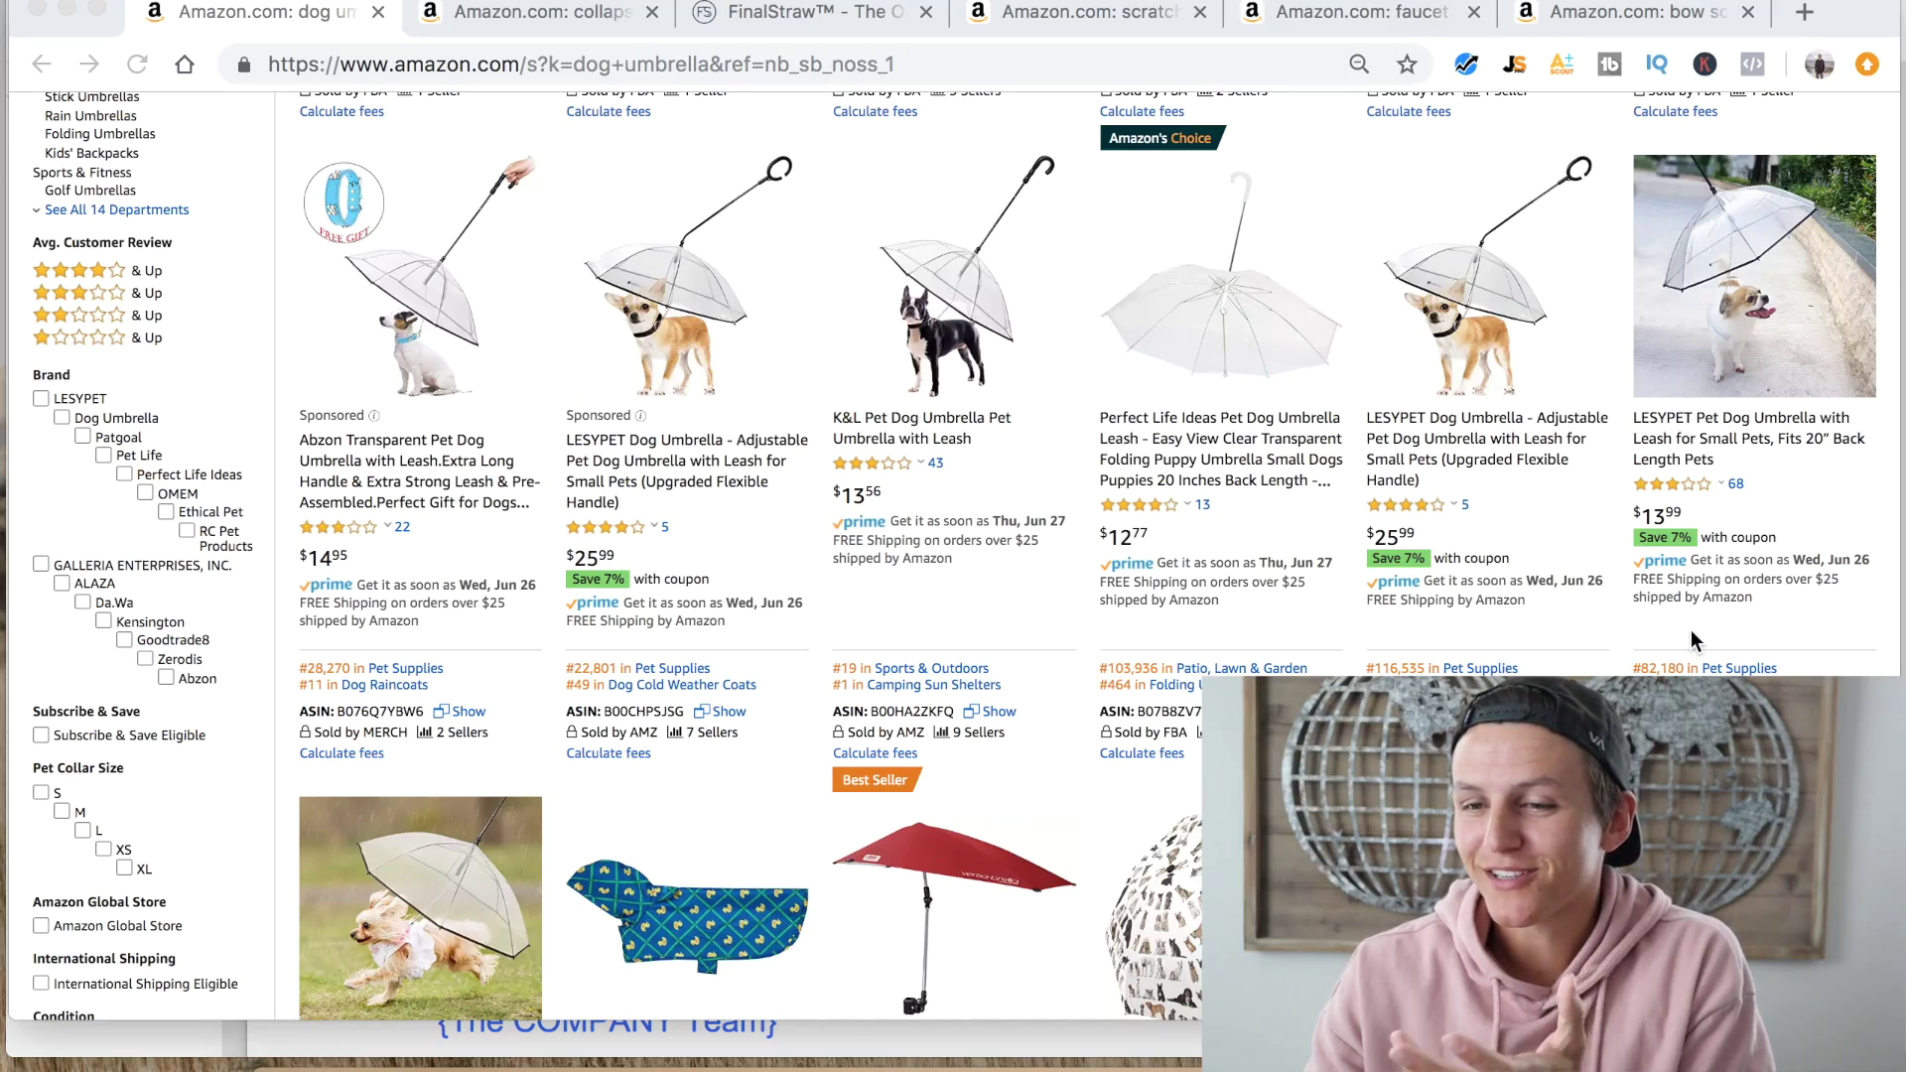
pyautogui.scroll(-4, 1603, 528)
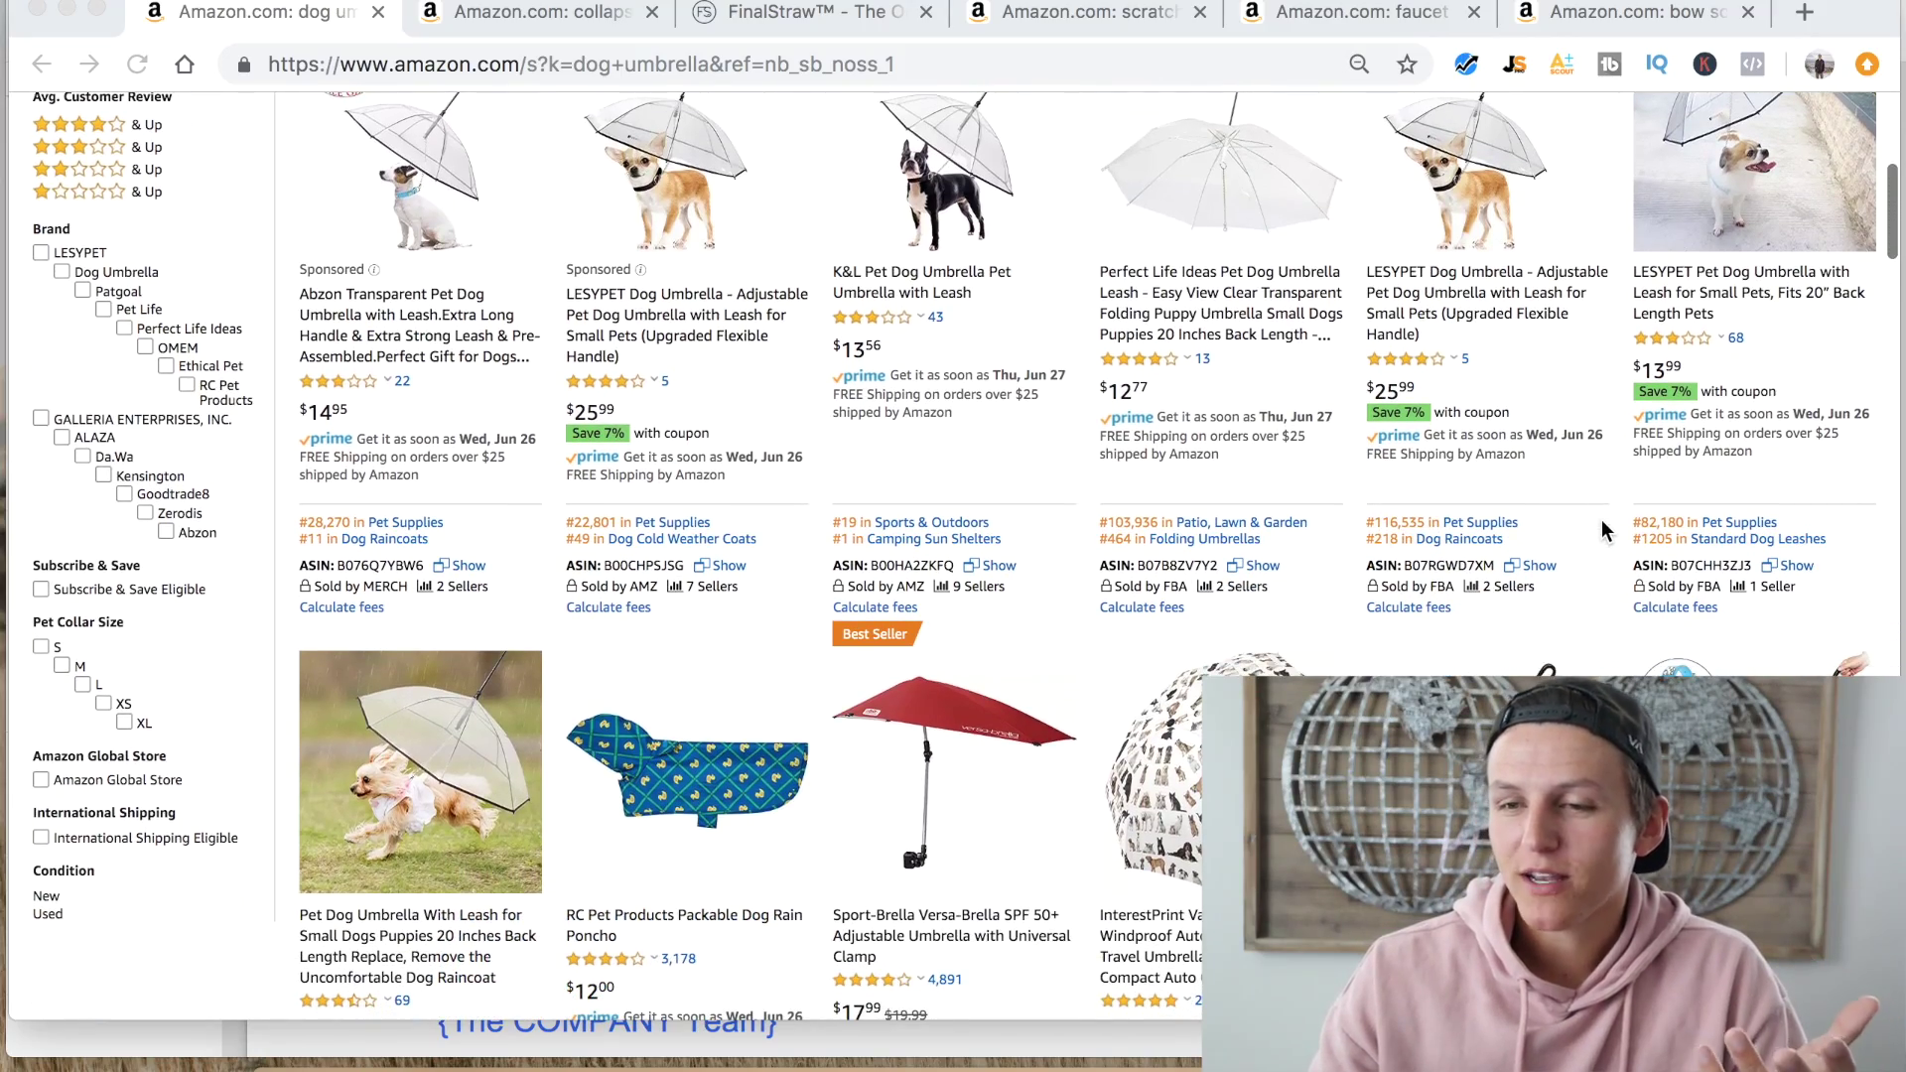
pyautogui.scroll(4, 1602, 524)
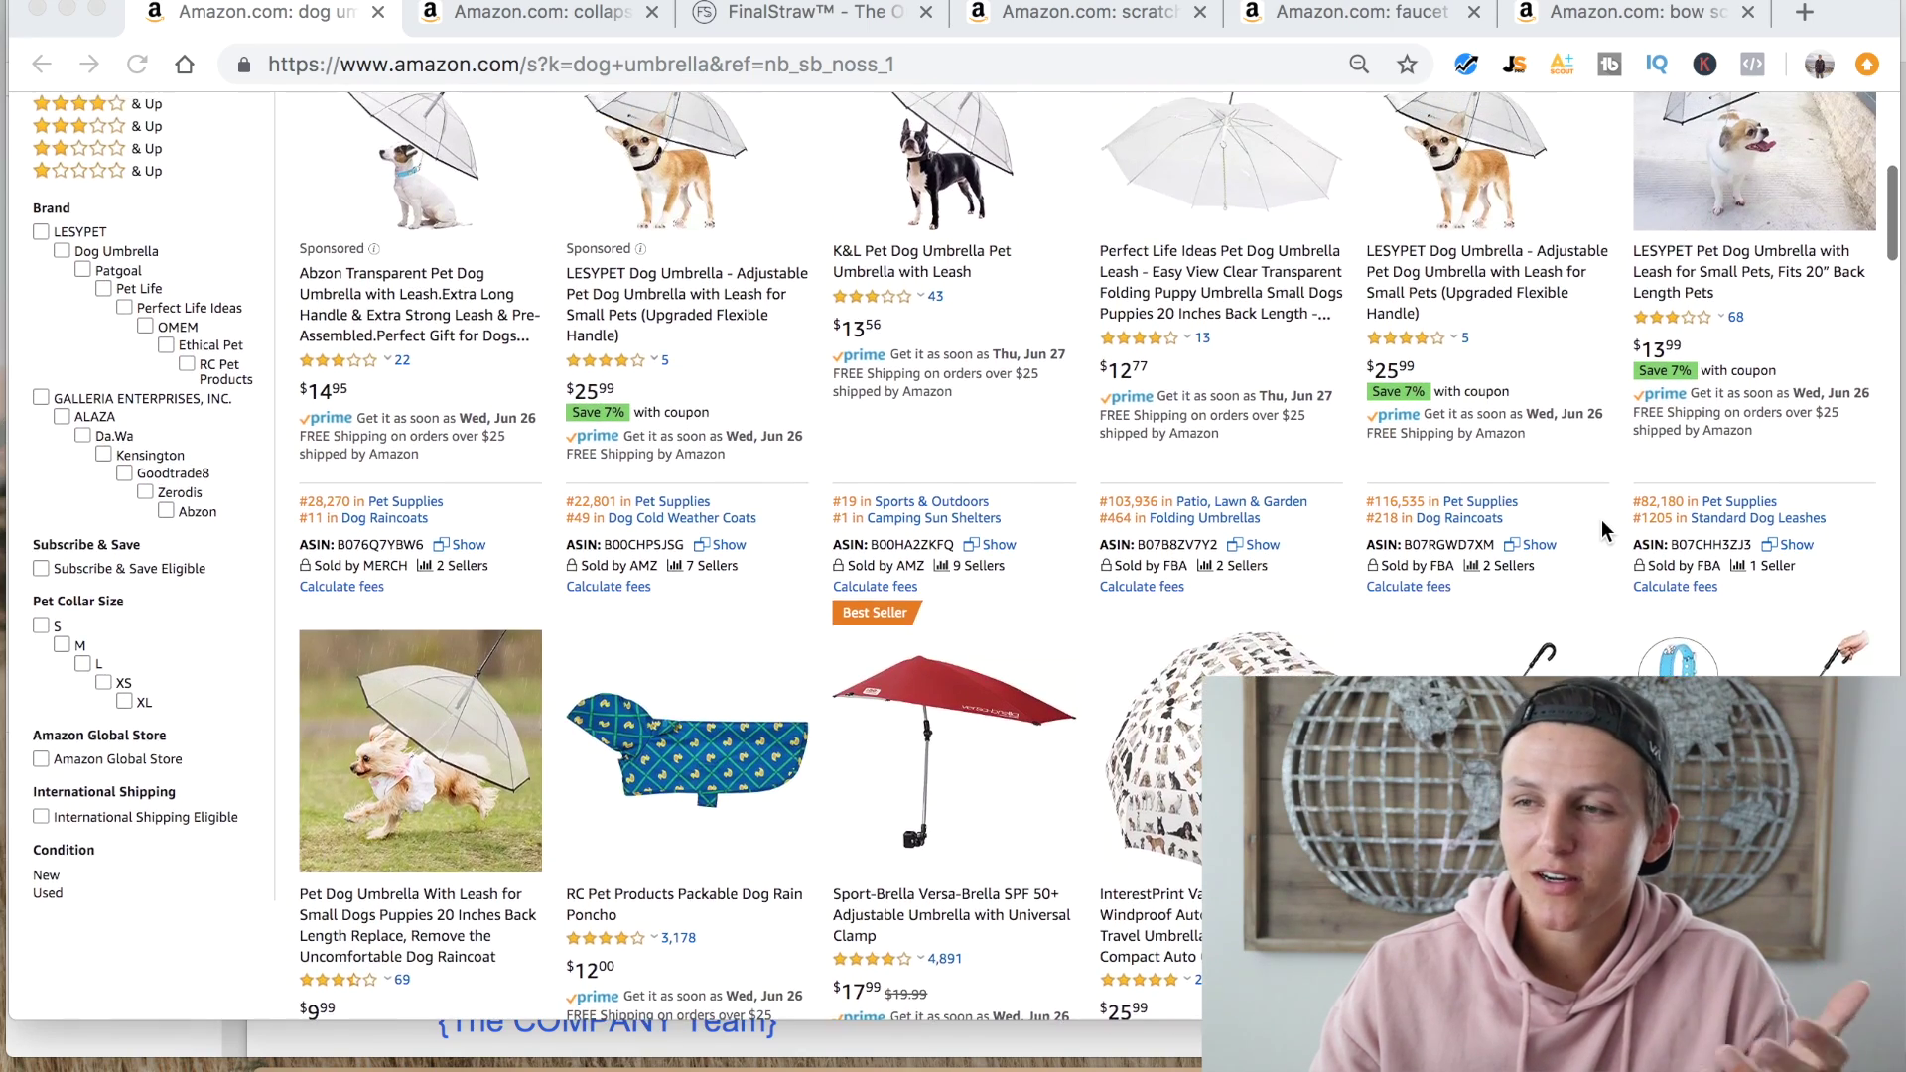
pyautogui.scroll(5, 1600, 520)
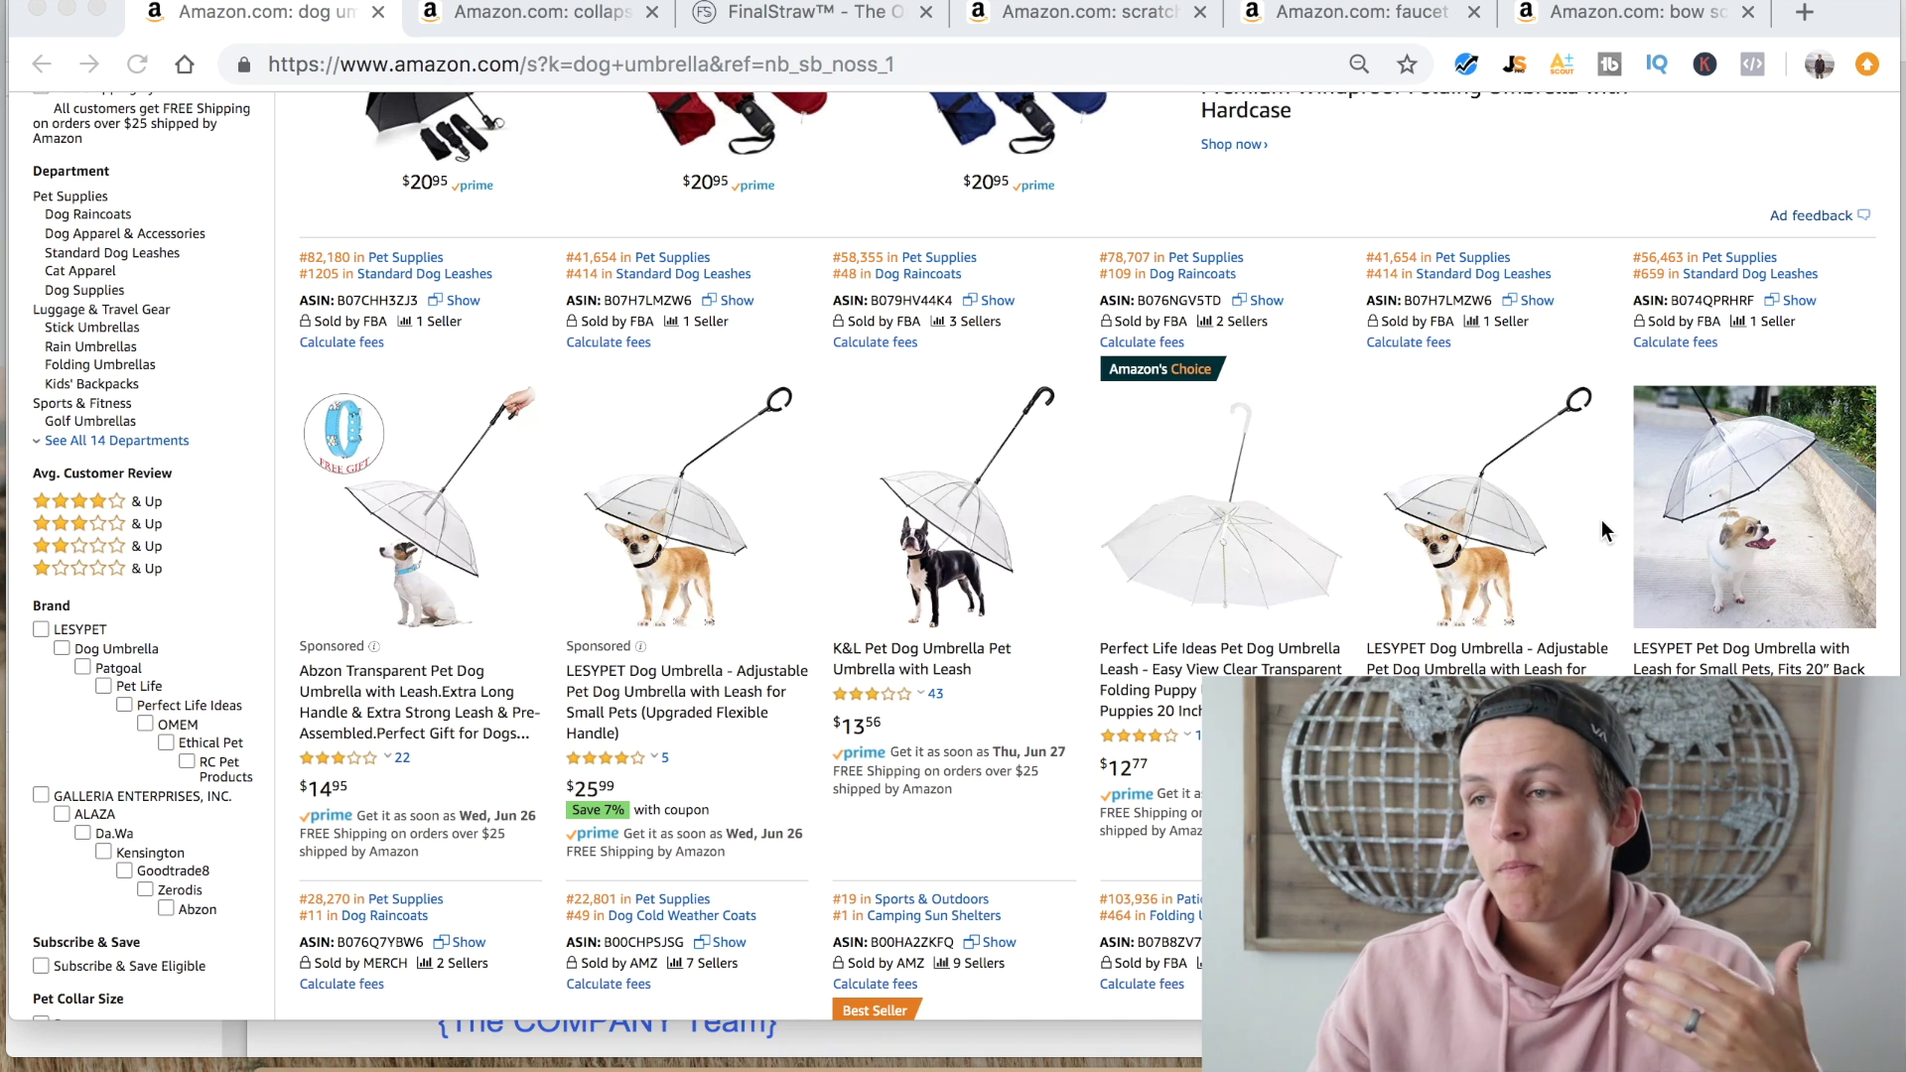
# Run the Helium 10 Xray product research on the dog umbrella results and remove the Dexas MudBuster row from the analysis.
pyautogui.click(1466, 66)
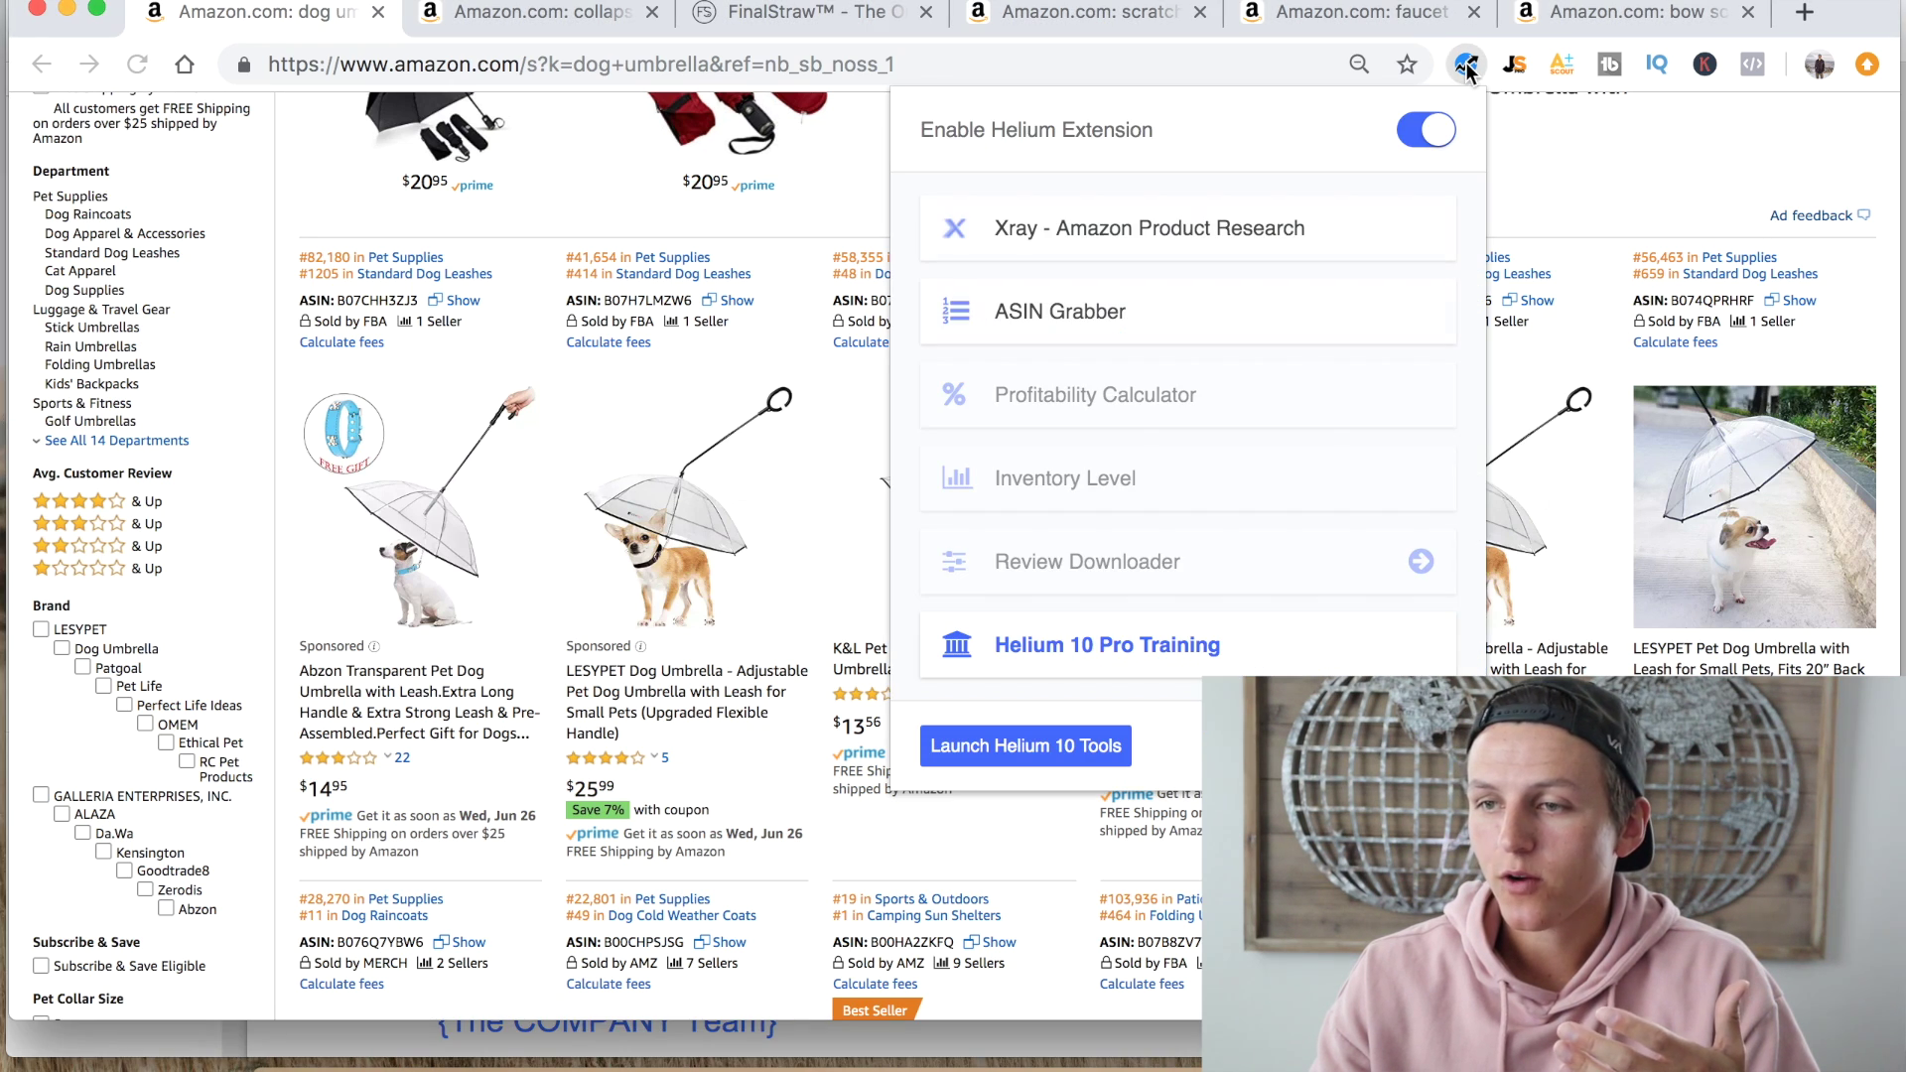
pyautogui.click(1191, 230)
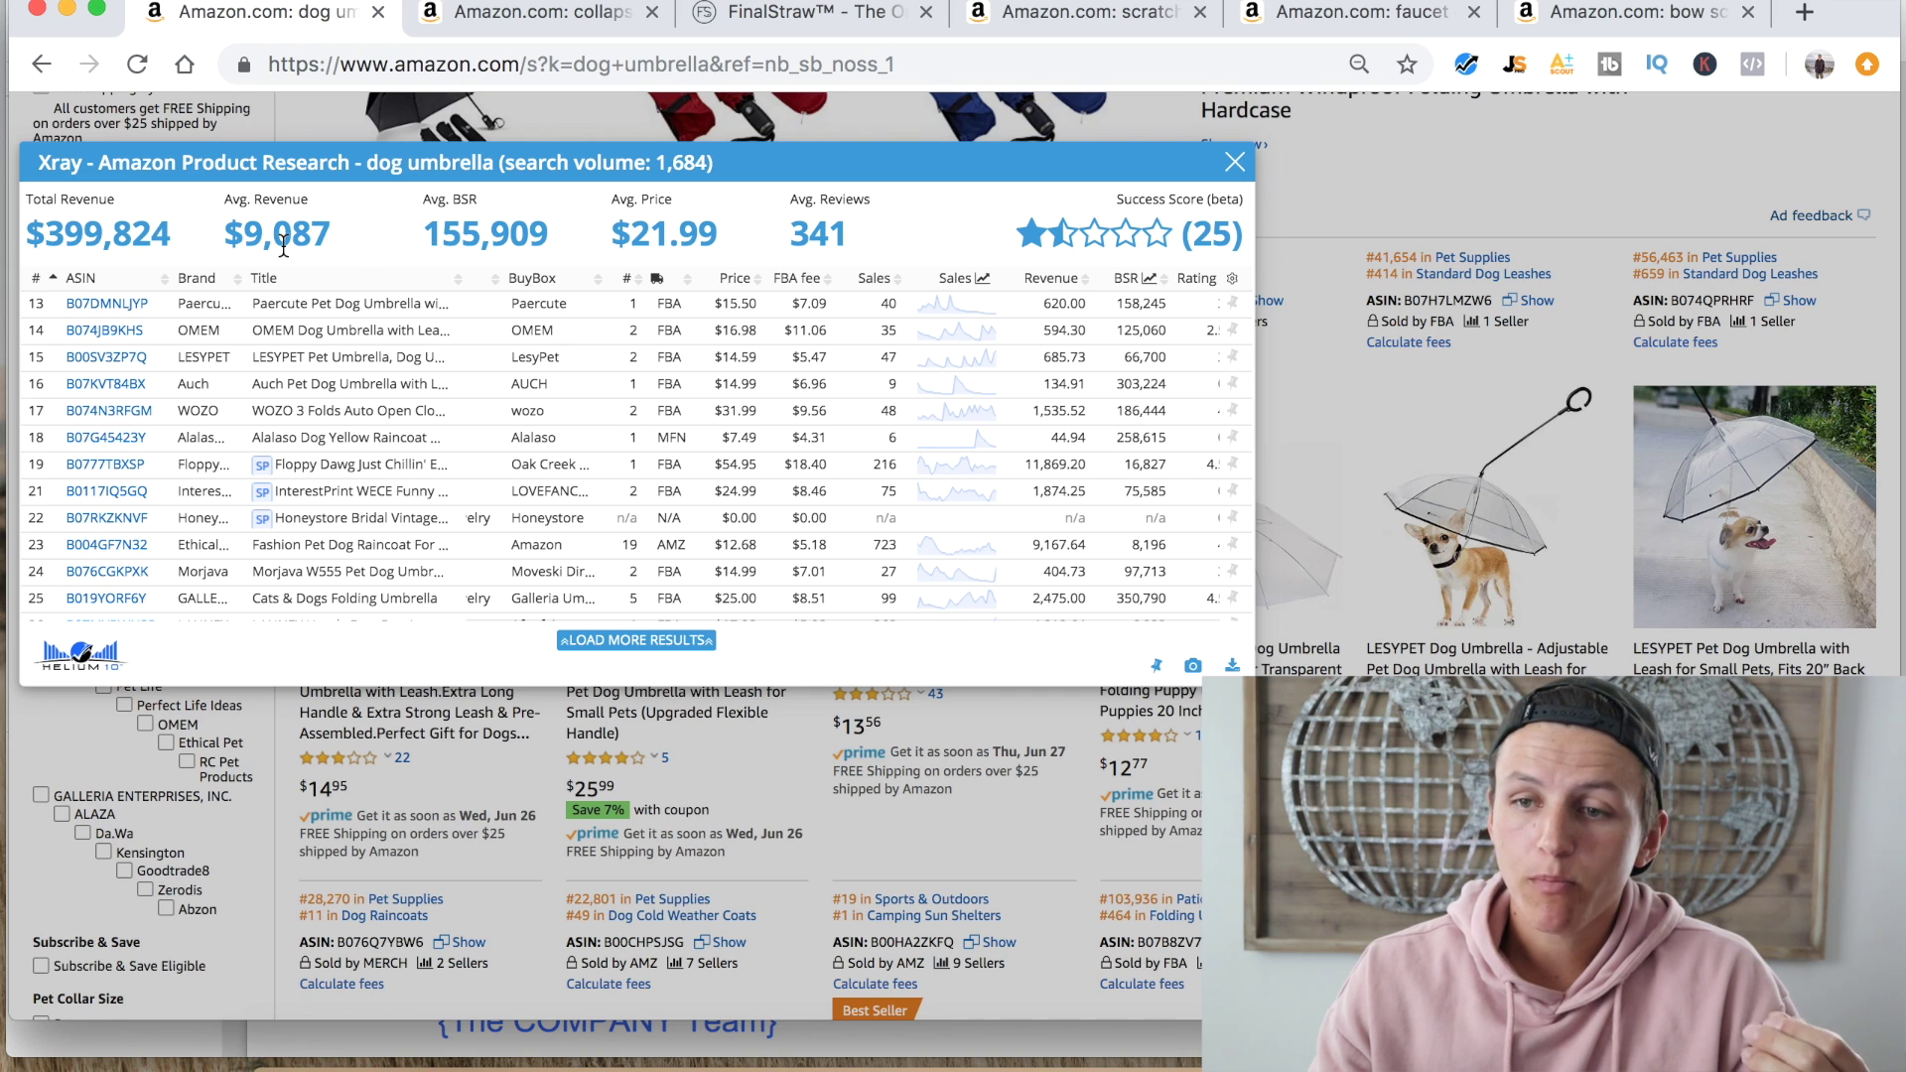
pyautogui.scroll(-6, 277, 410)
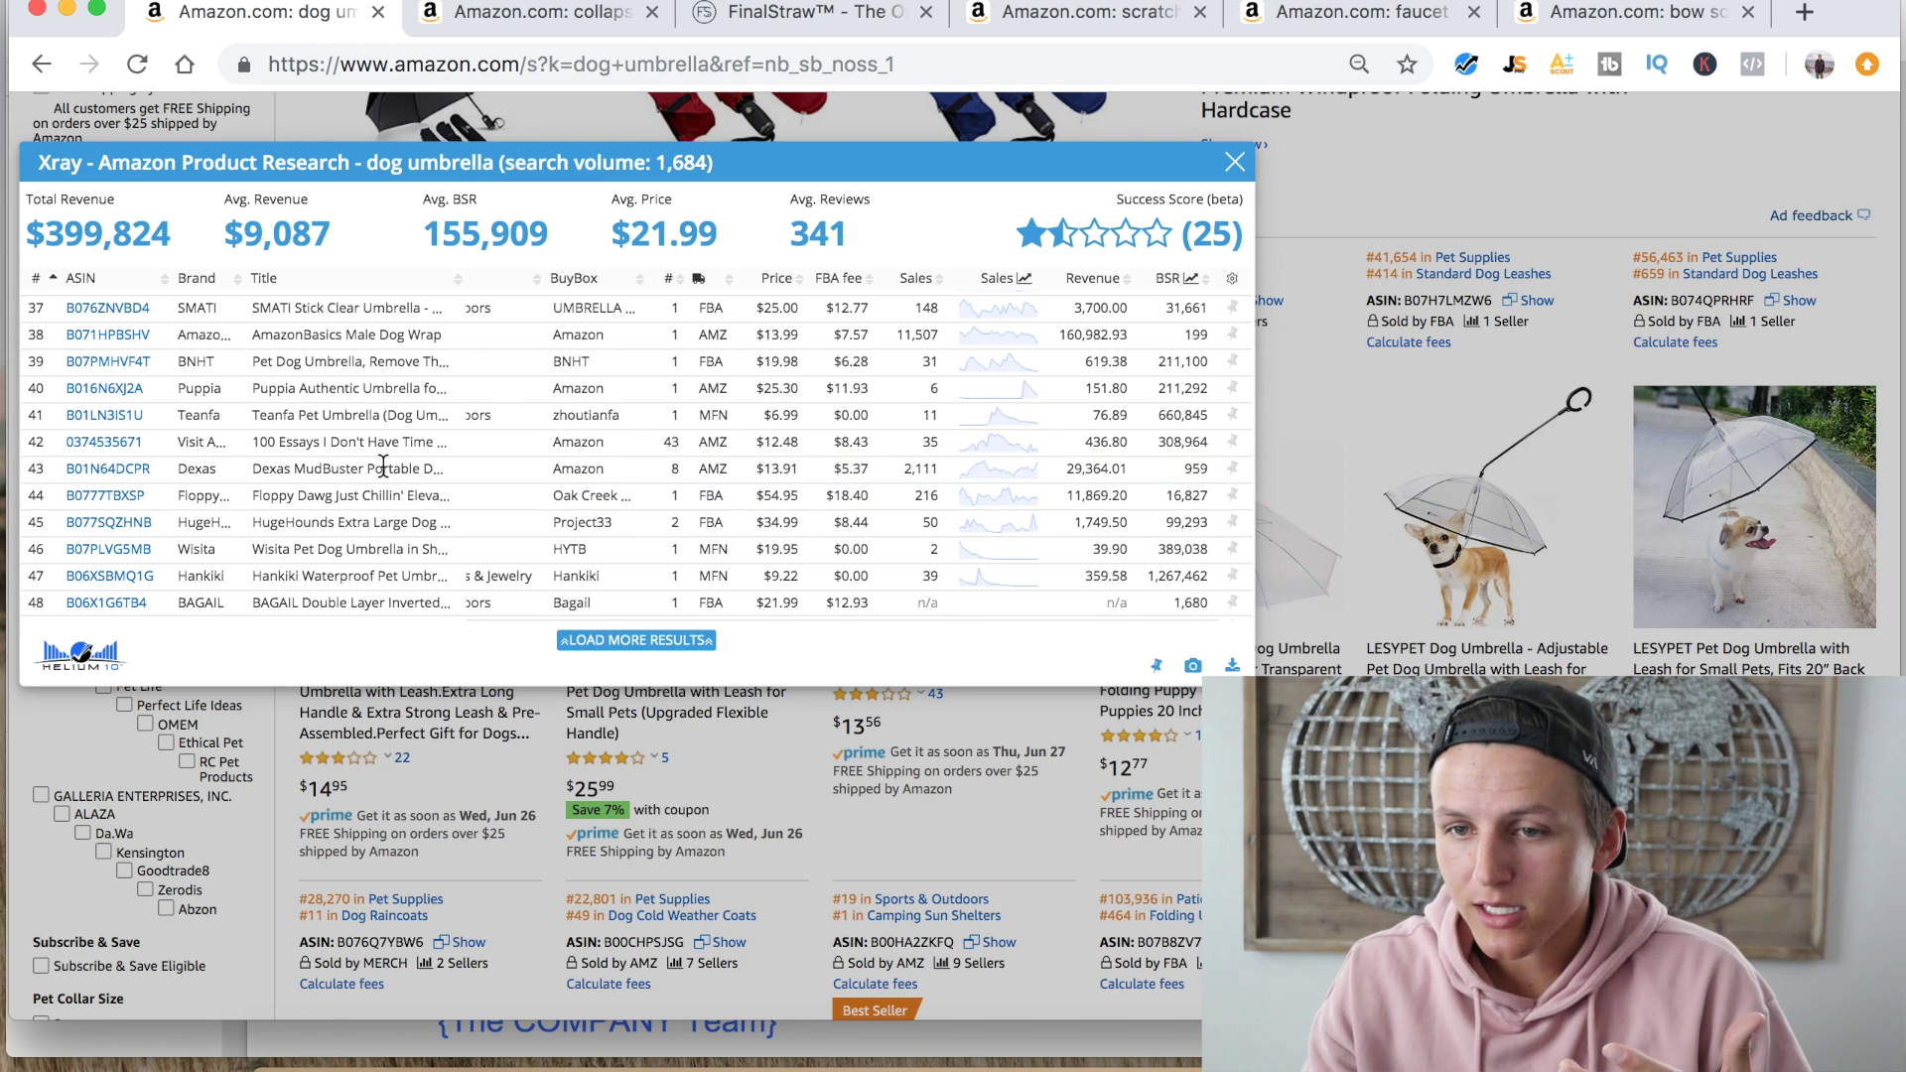
pyautogui.moveTo(125, 472)
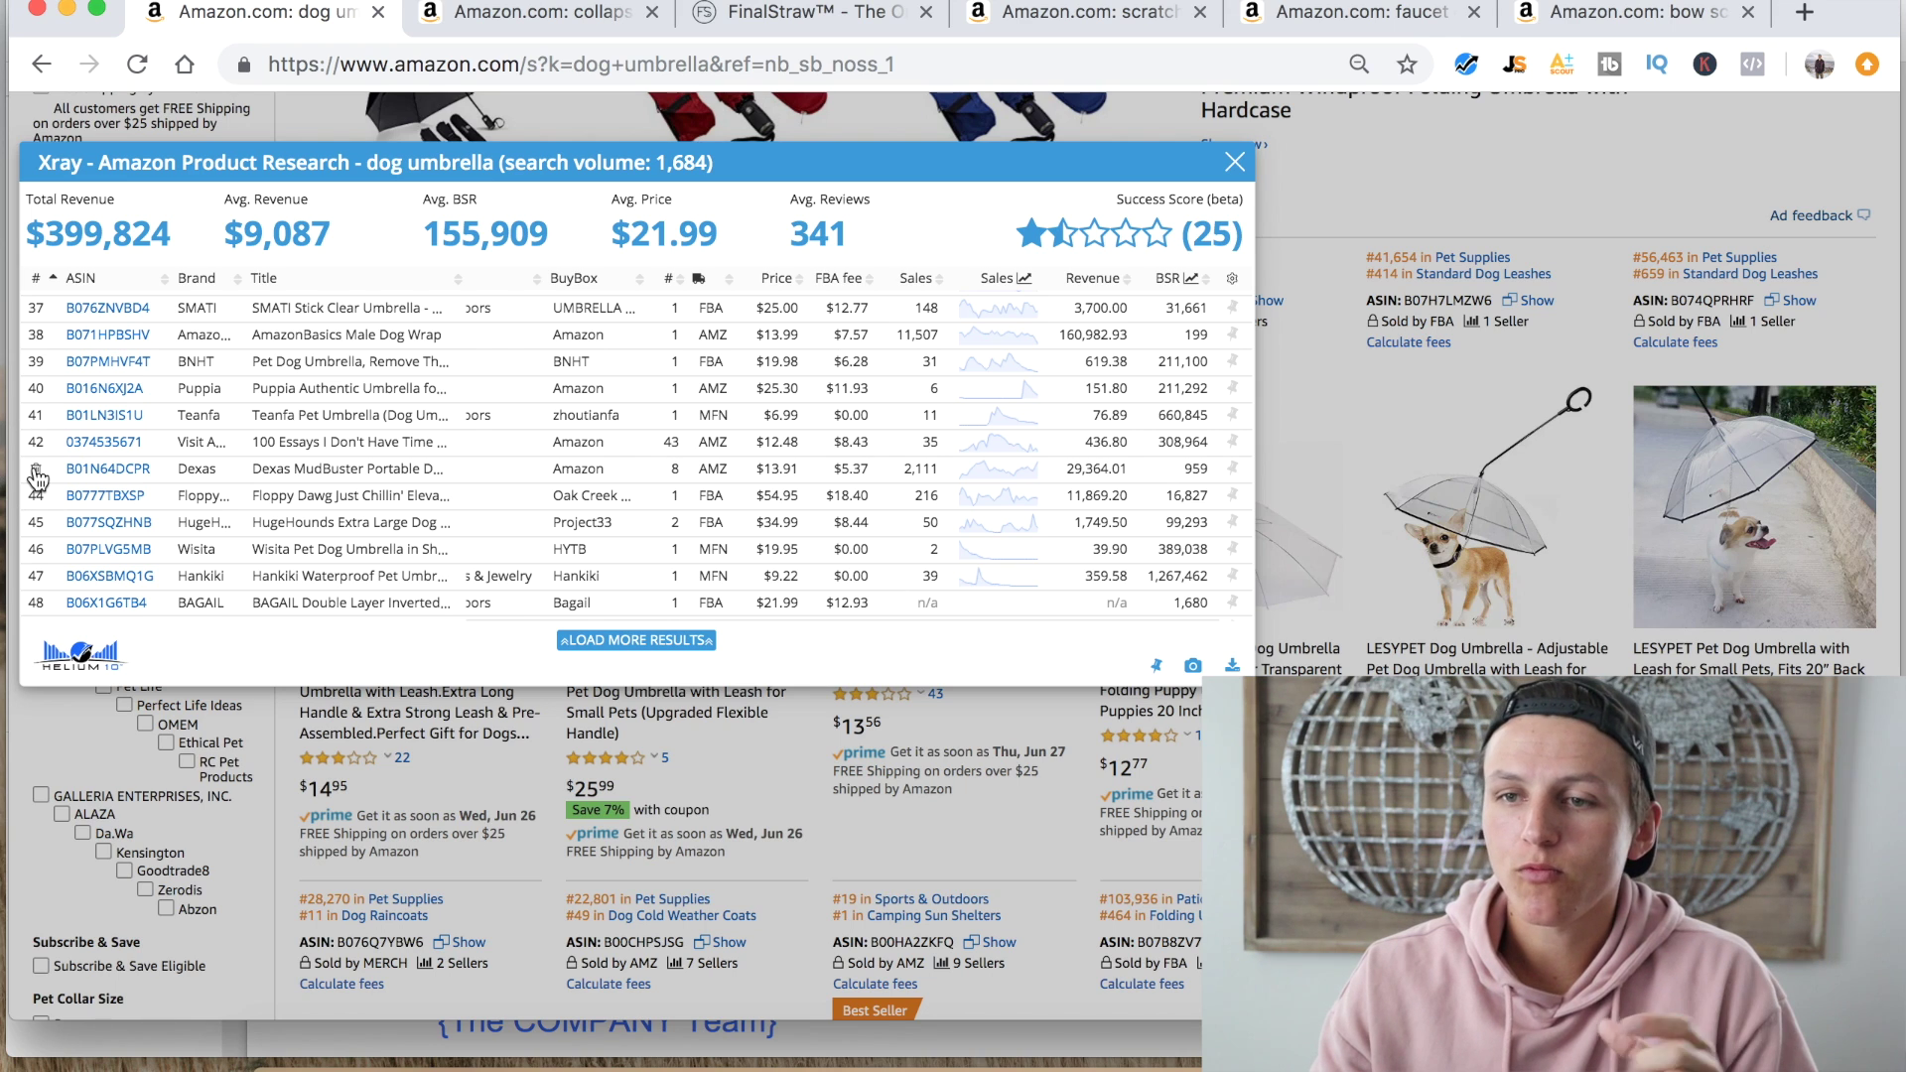
pyautogui.click(37, 473)
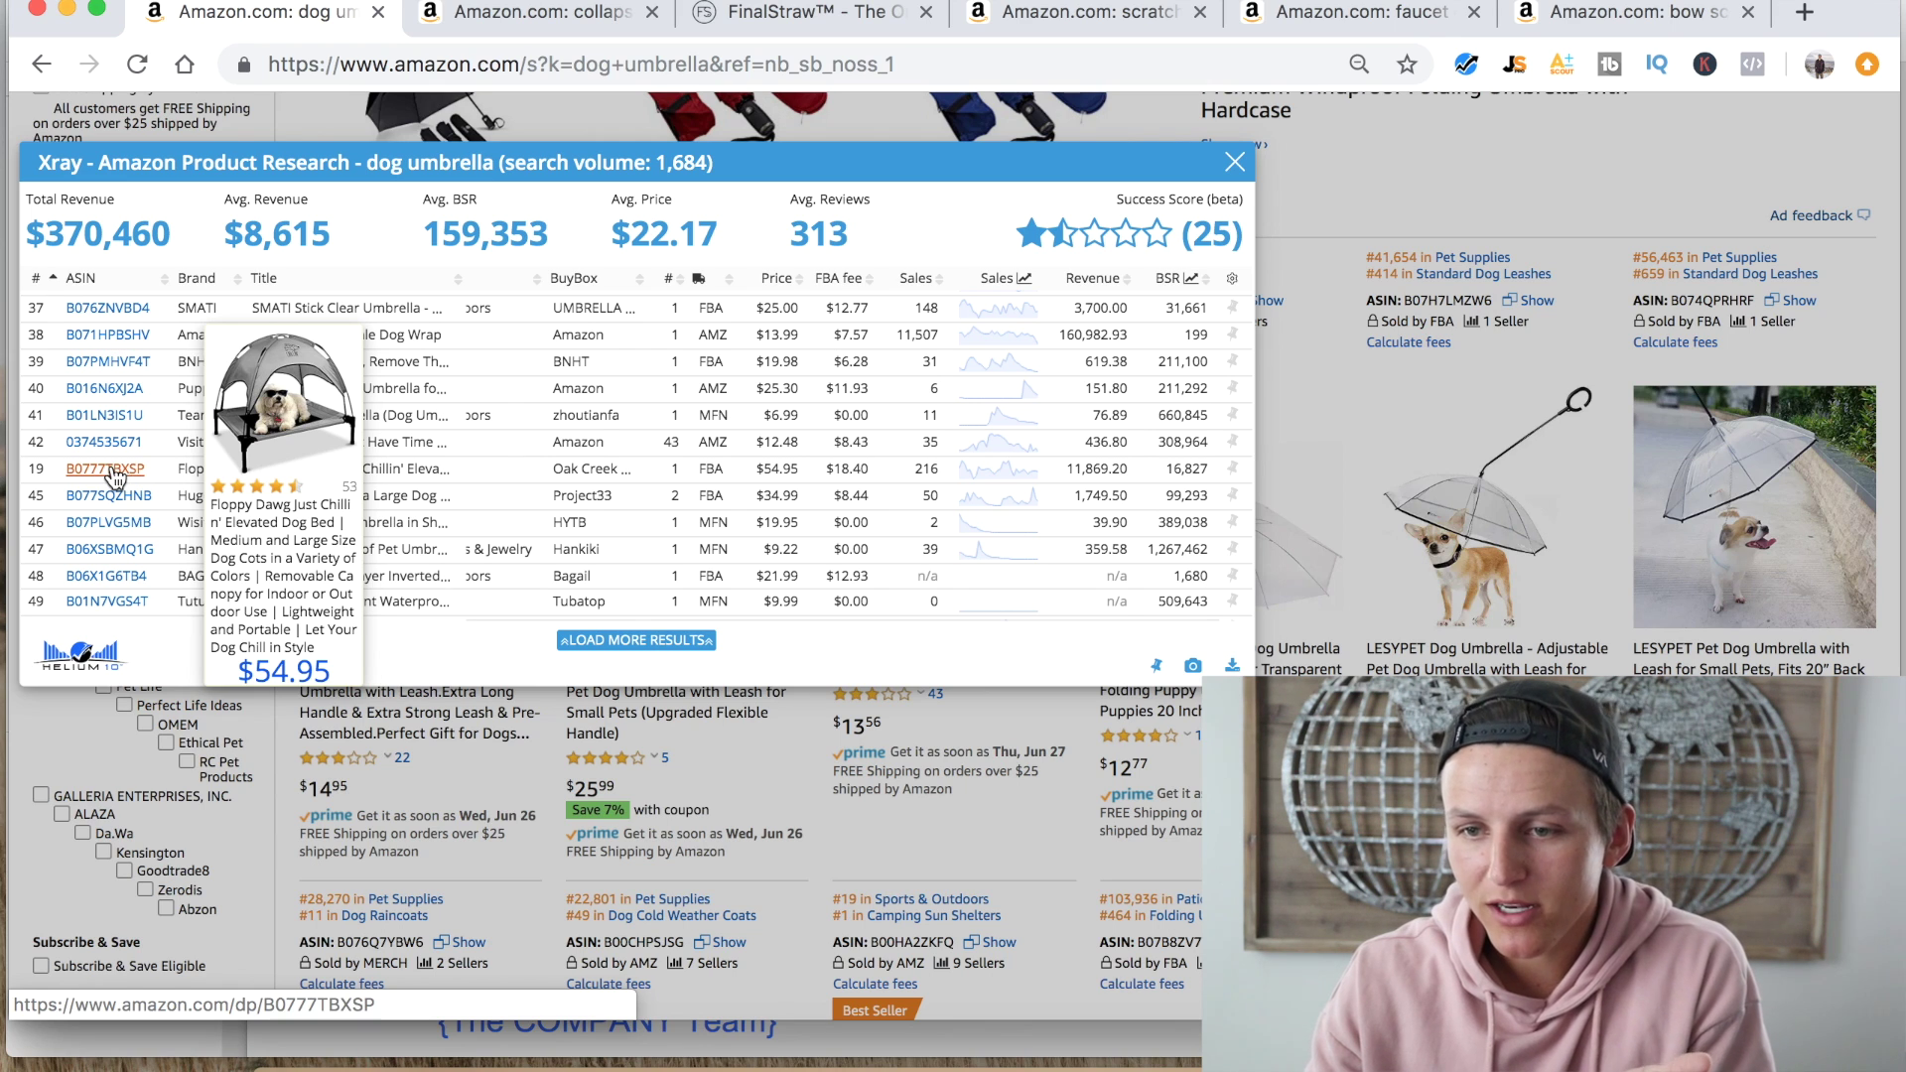
# Examine the remaining Xray rows, previewing products such as the SMATI stick umbrella for relevance, and close the Xray report.
pyautogui.scroll(-5, 235, 516)
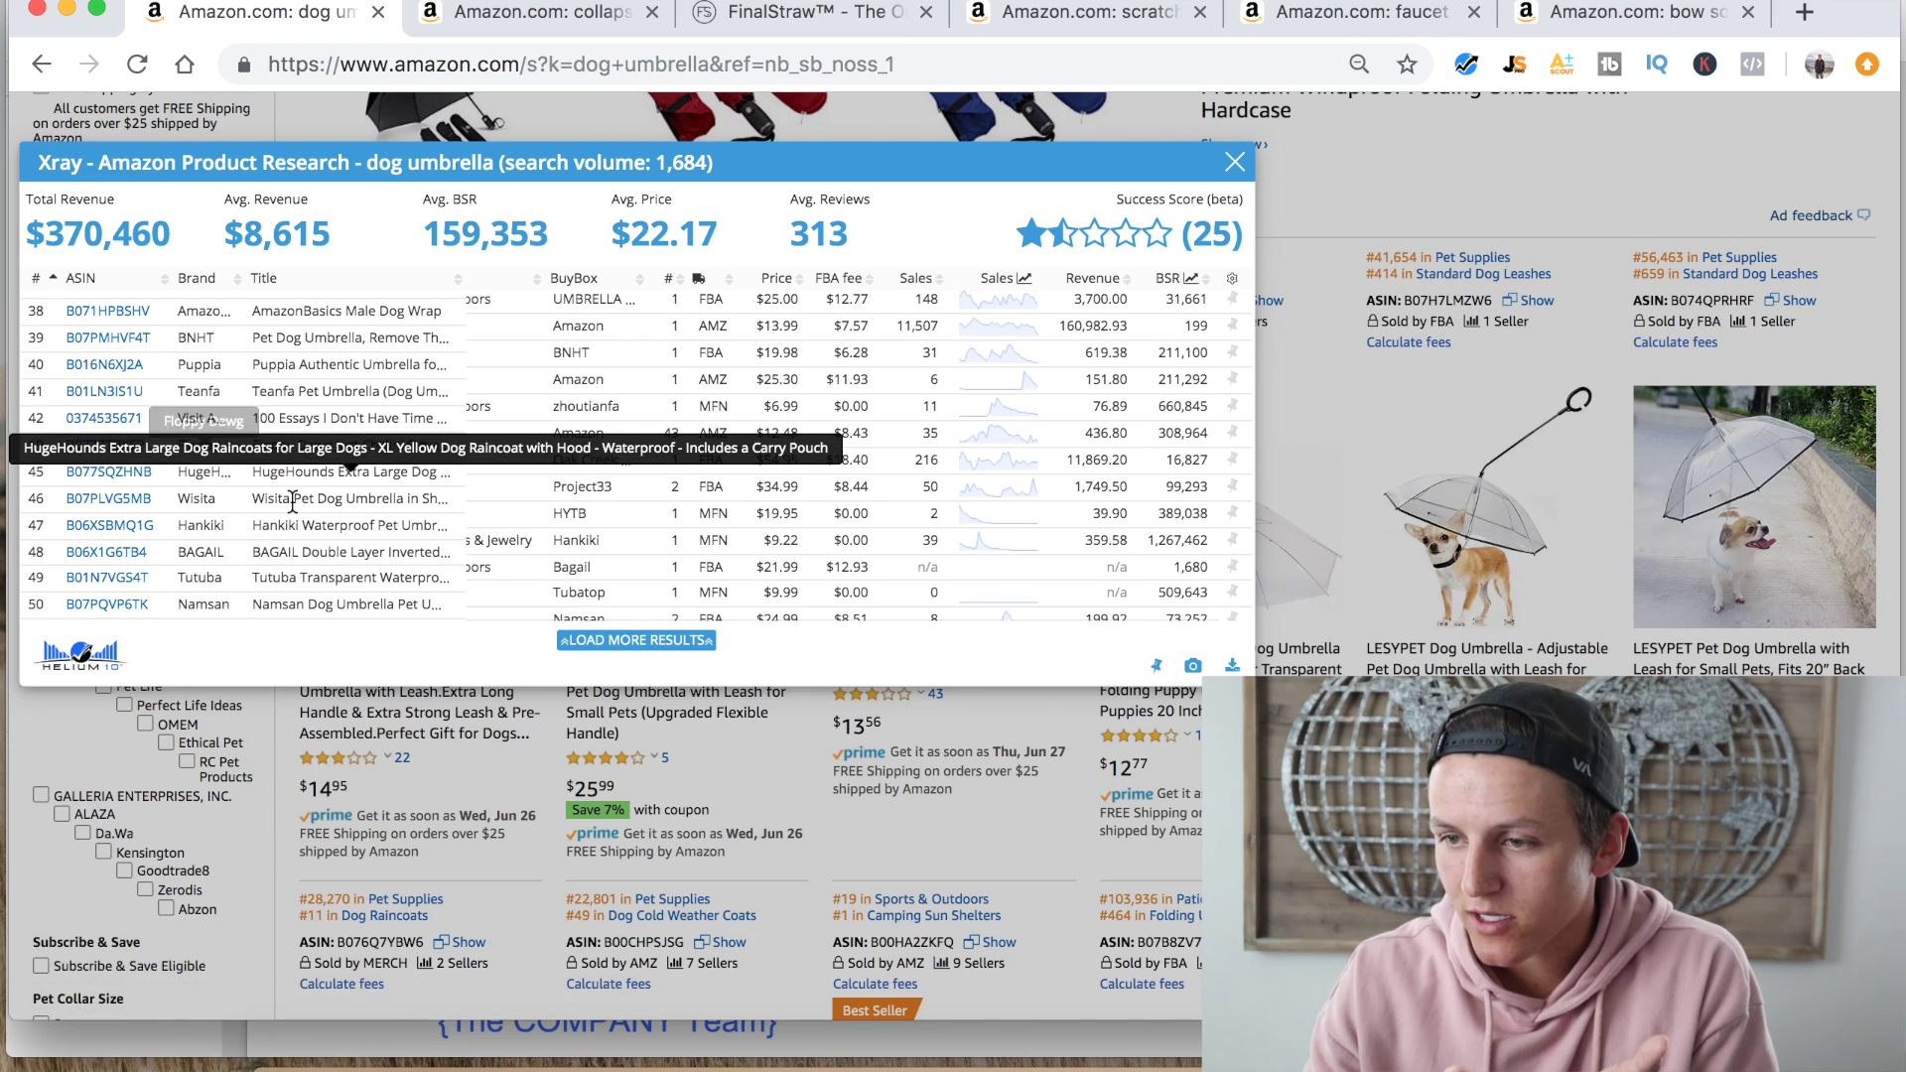
pyautogui.scroll(-2, 293, 509)
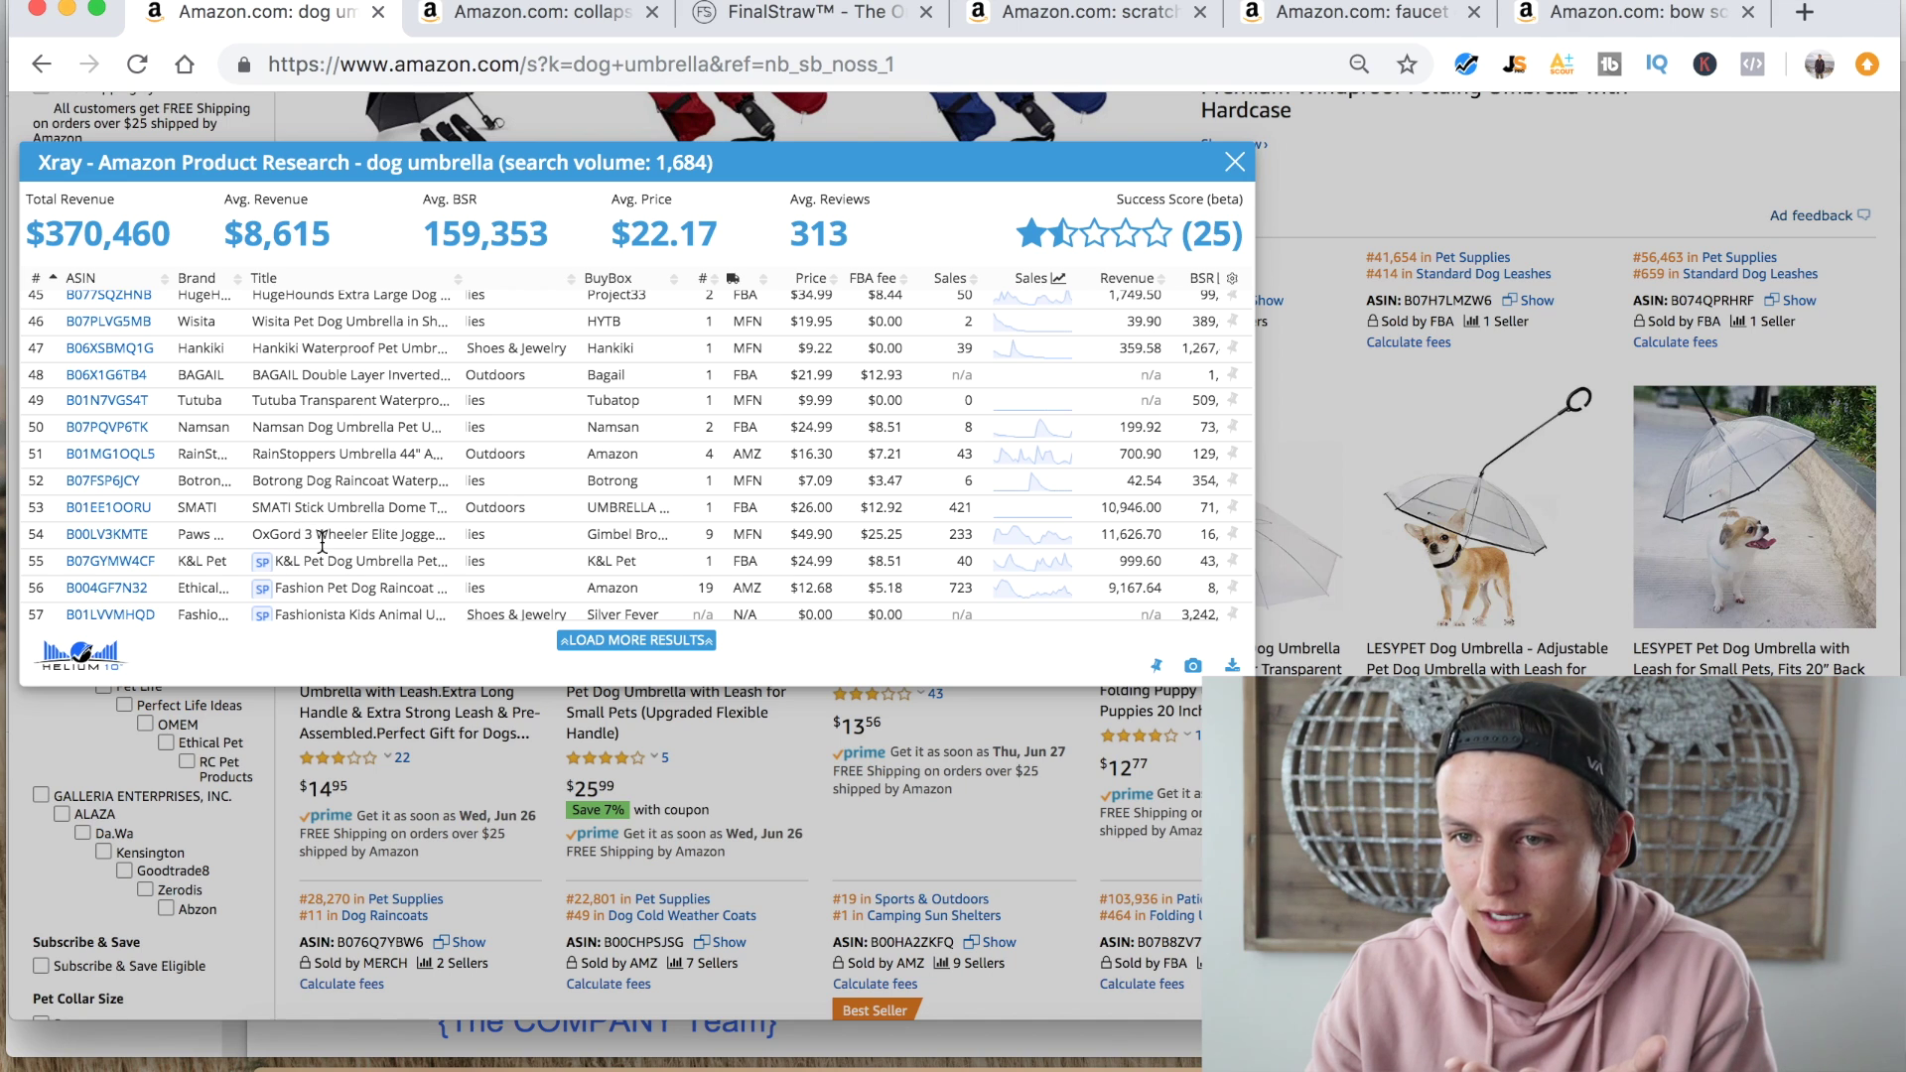
pyautogui.moveTo(127, 513)
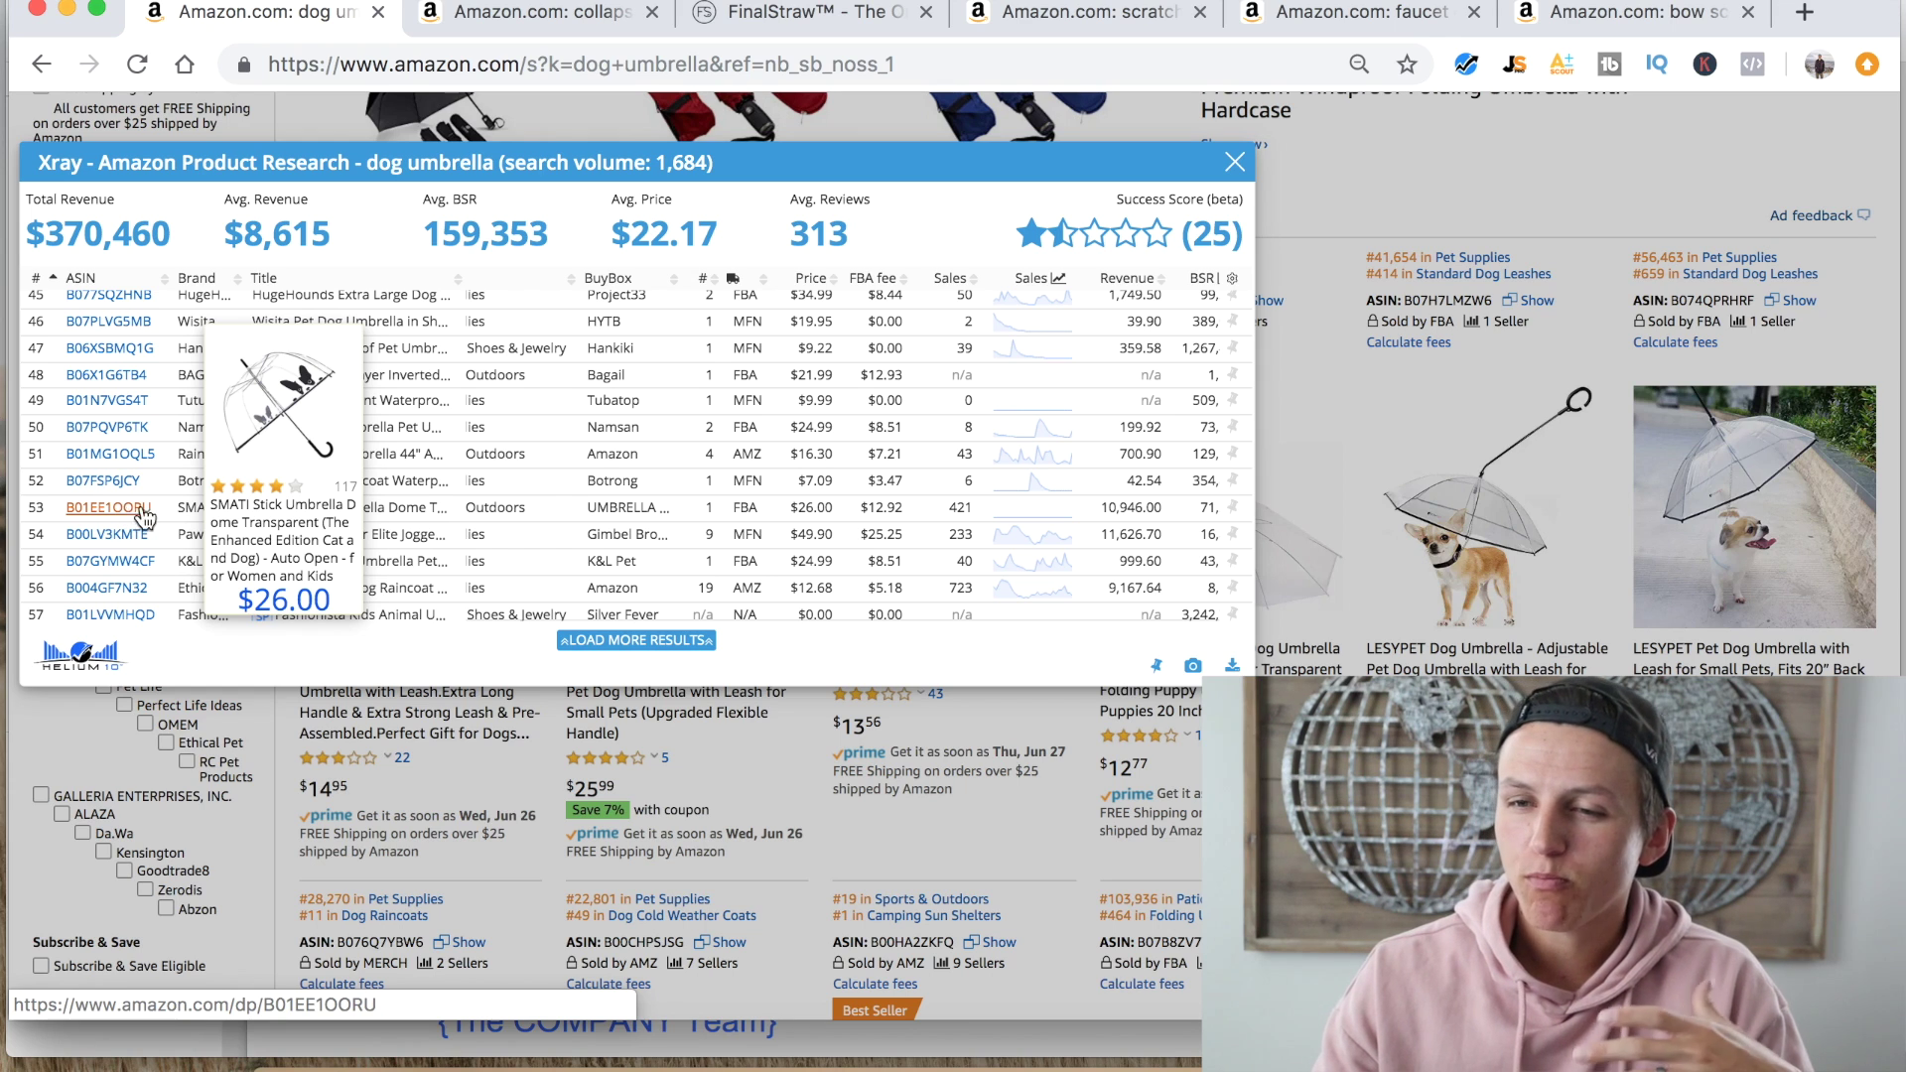
pyautogui.moveTo(147, 561)
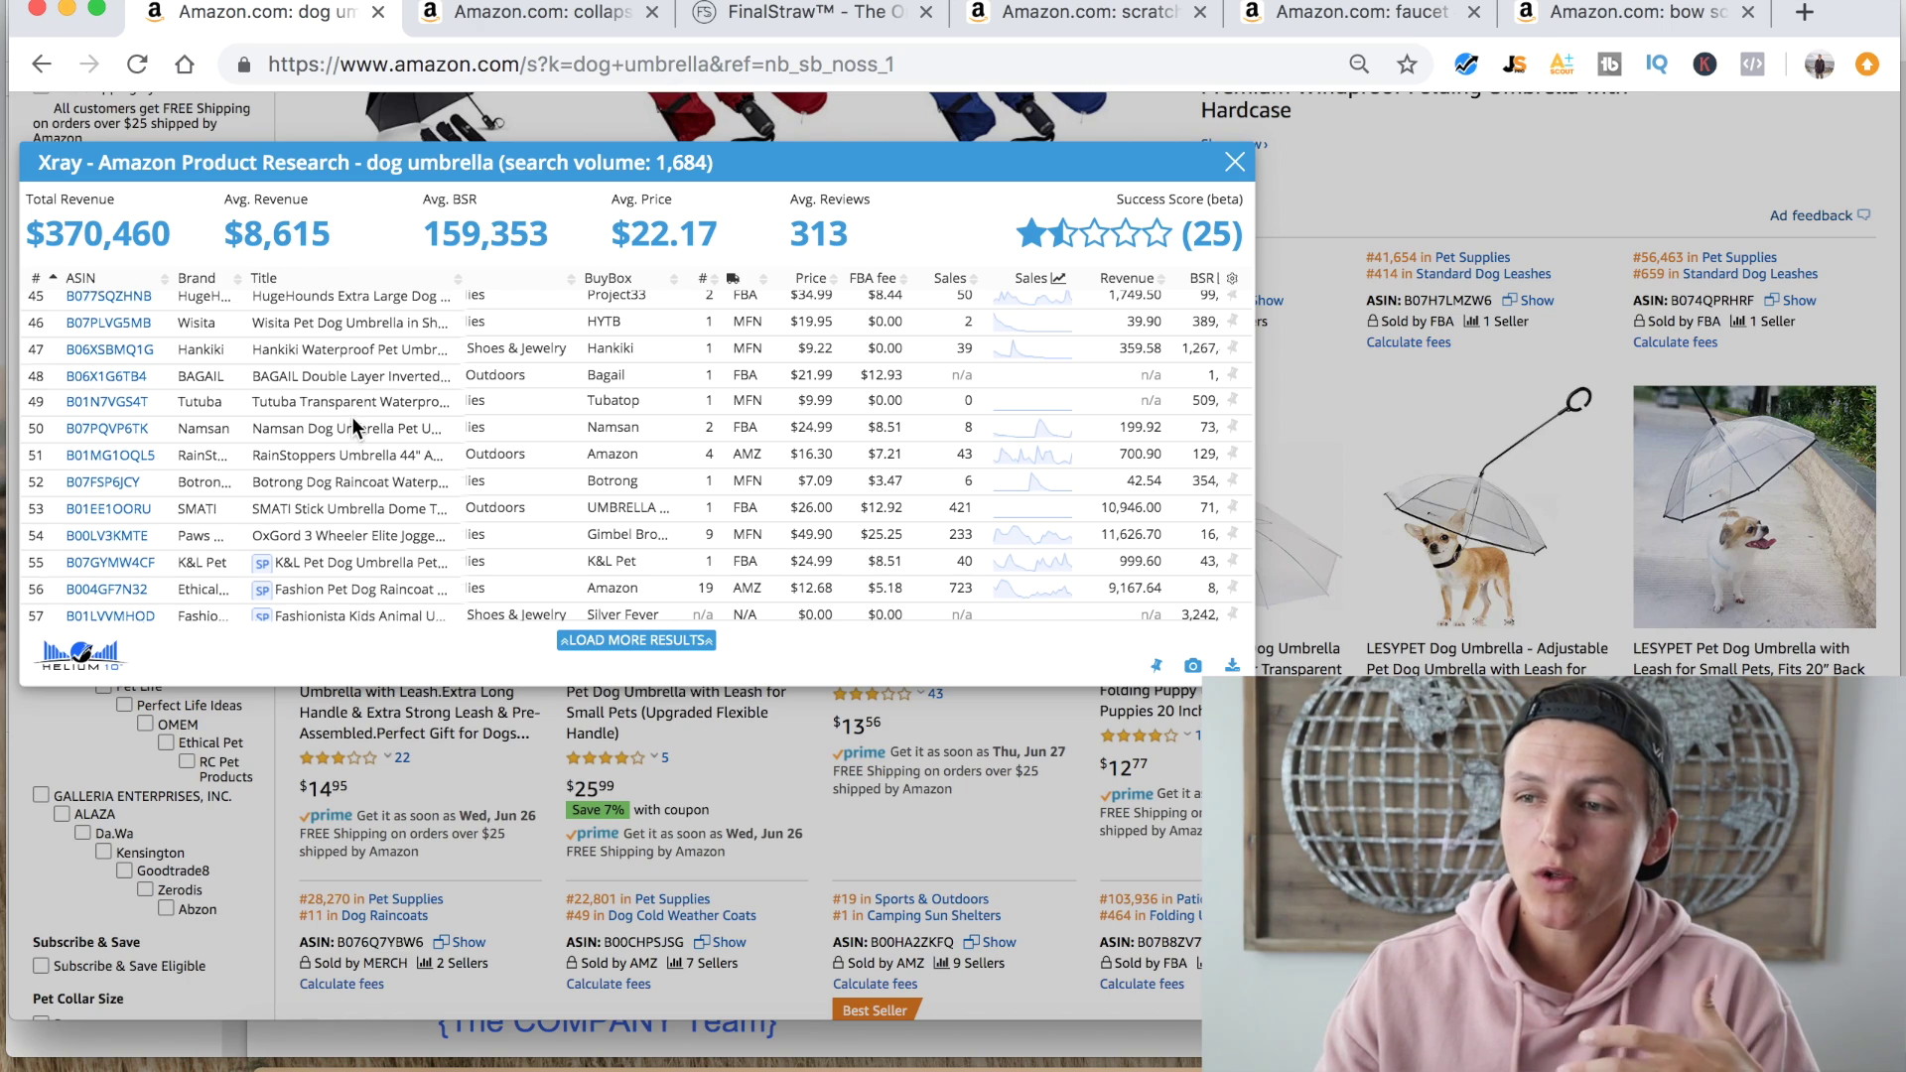
pyautogui.scroll(15, 354, 417)
pyautogui.scroll(3, 353, 417)
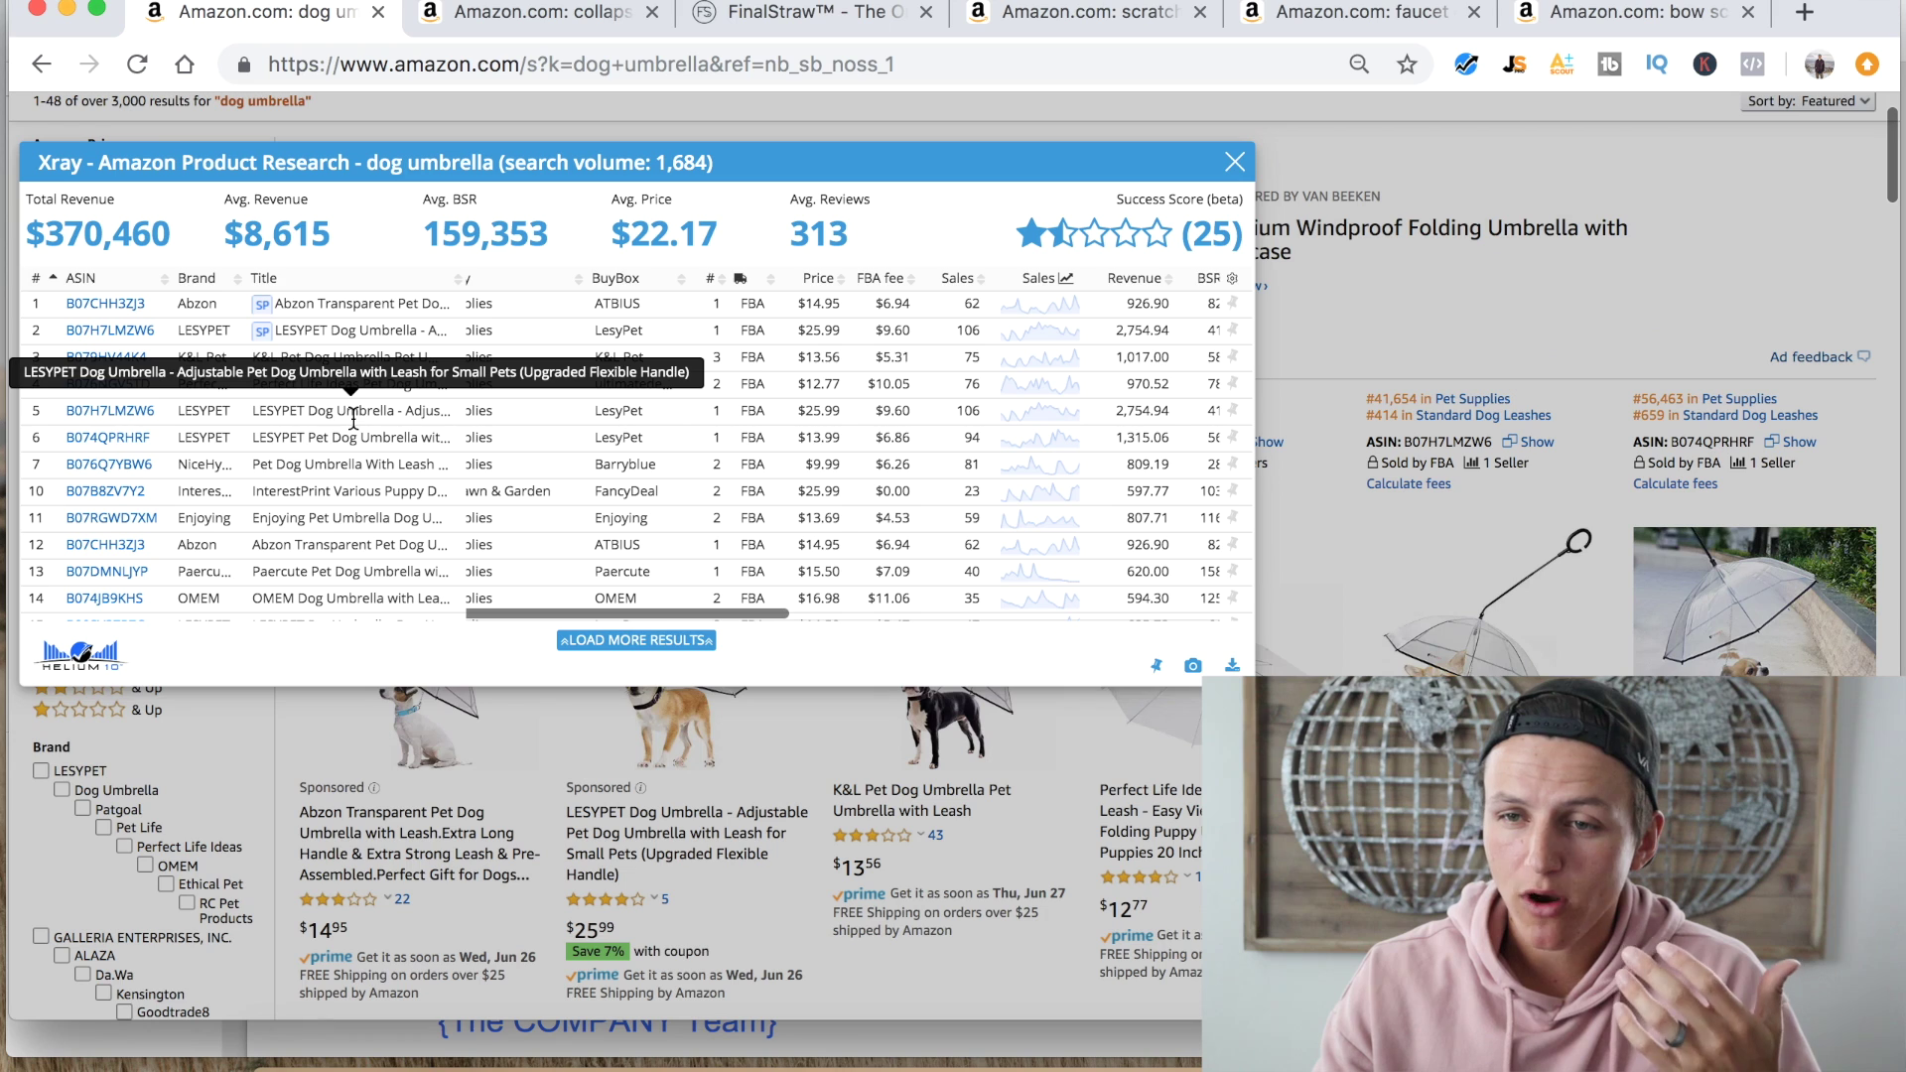
pyautogui.moveTo(117, 311)
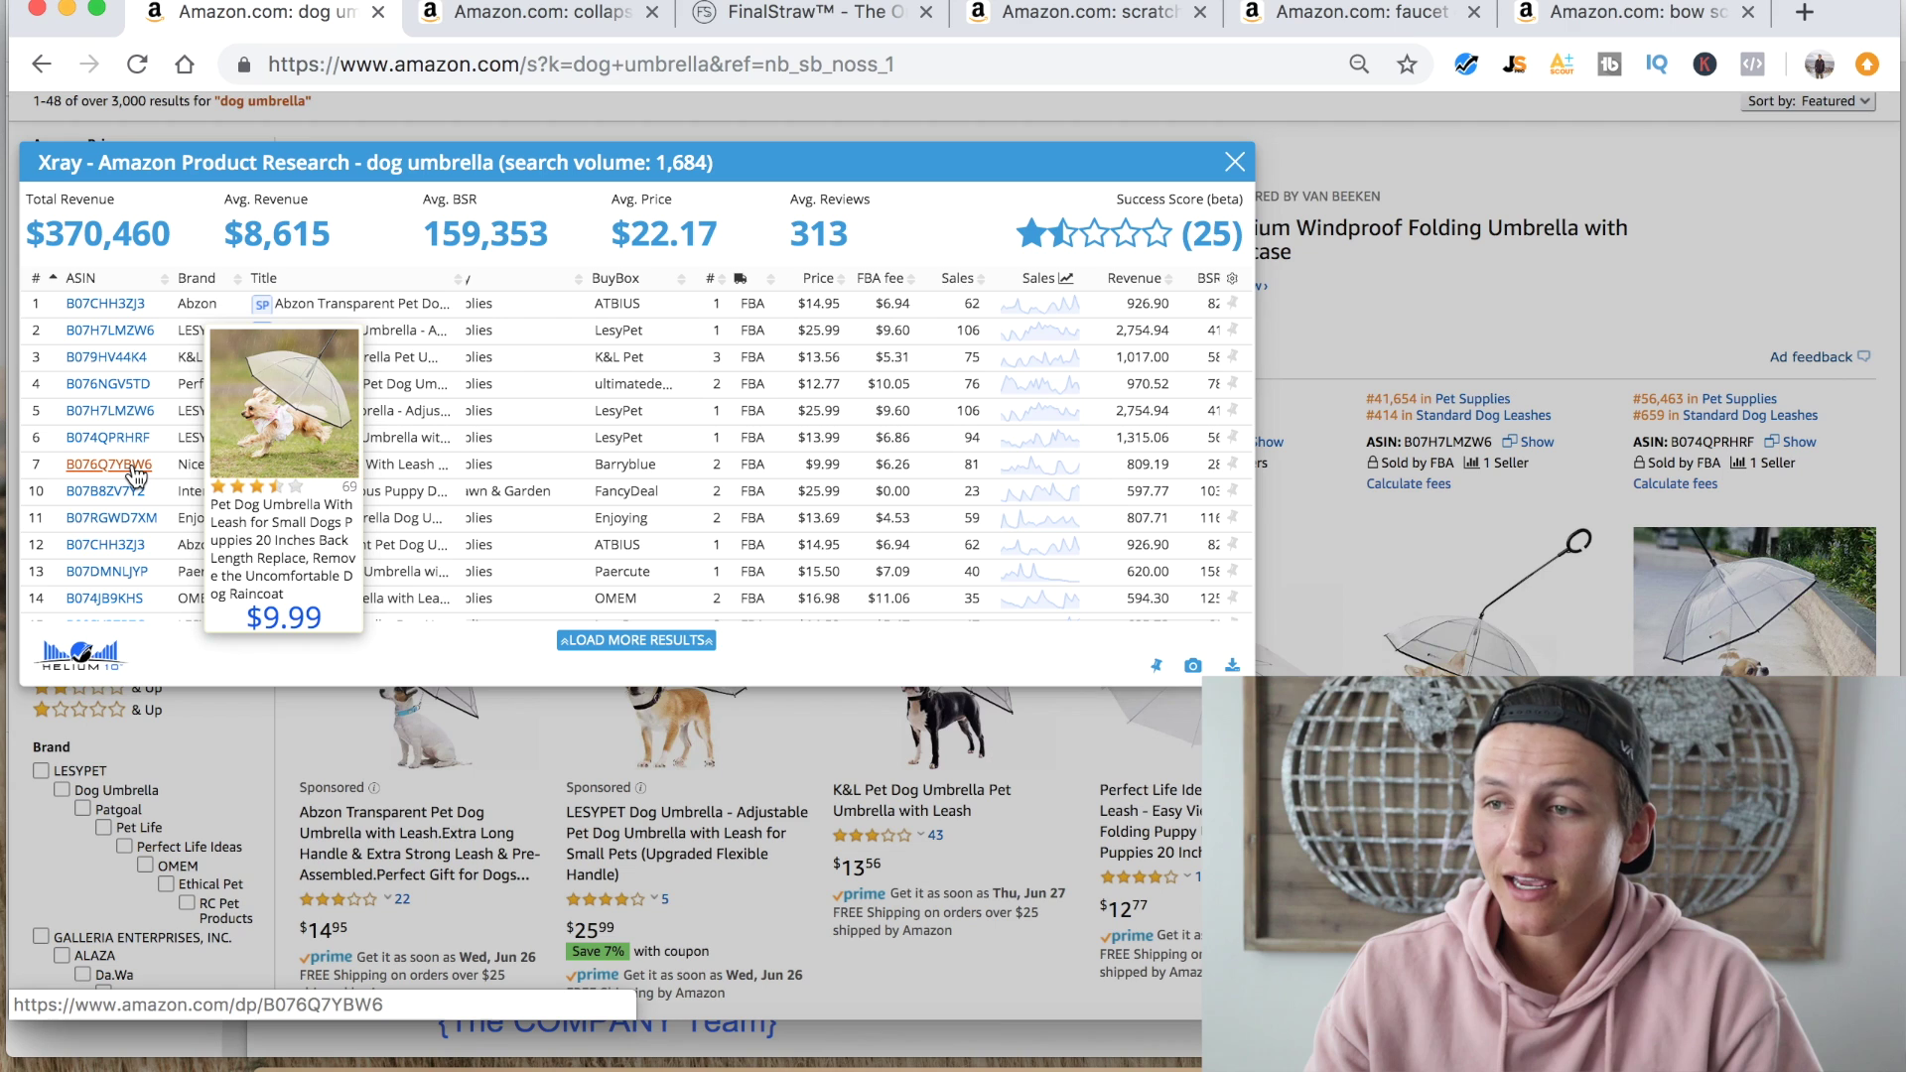
pyautogui.click(1234, 162)
# Review the prices and star-rating breakdowns of the dog umbrella listings on the results page.
pyautogui.scroll(-3, 775, 477)
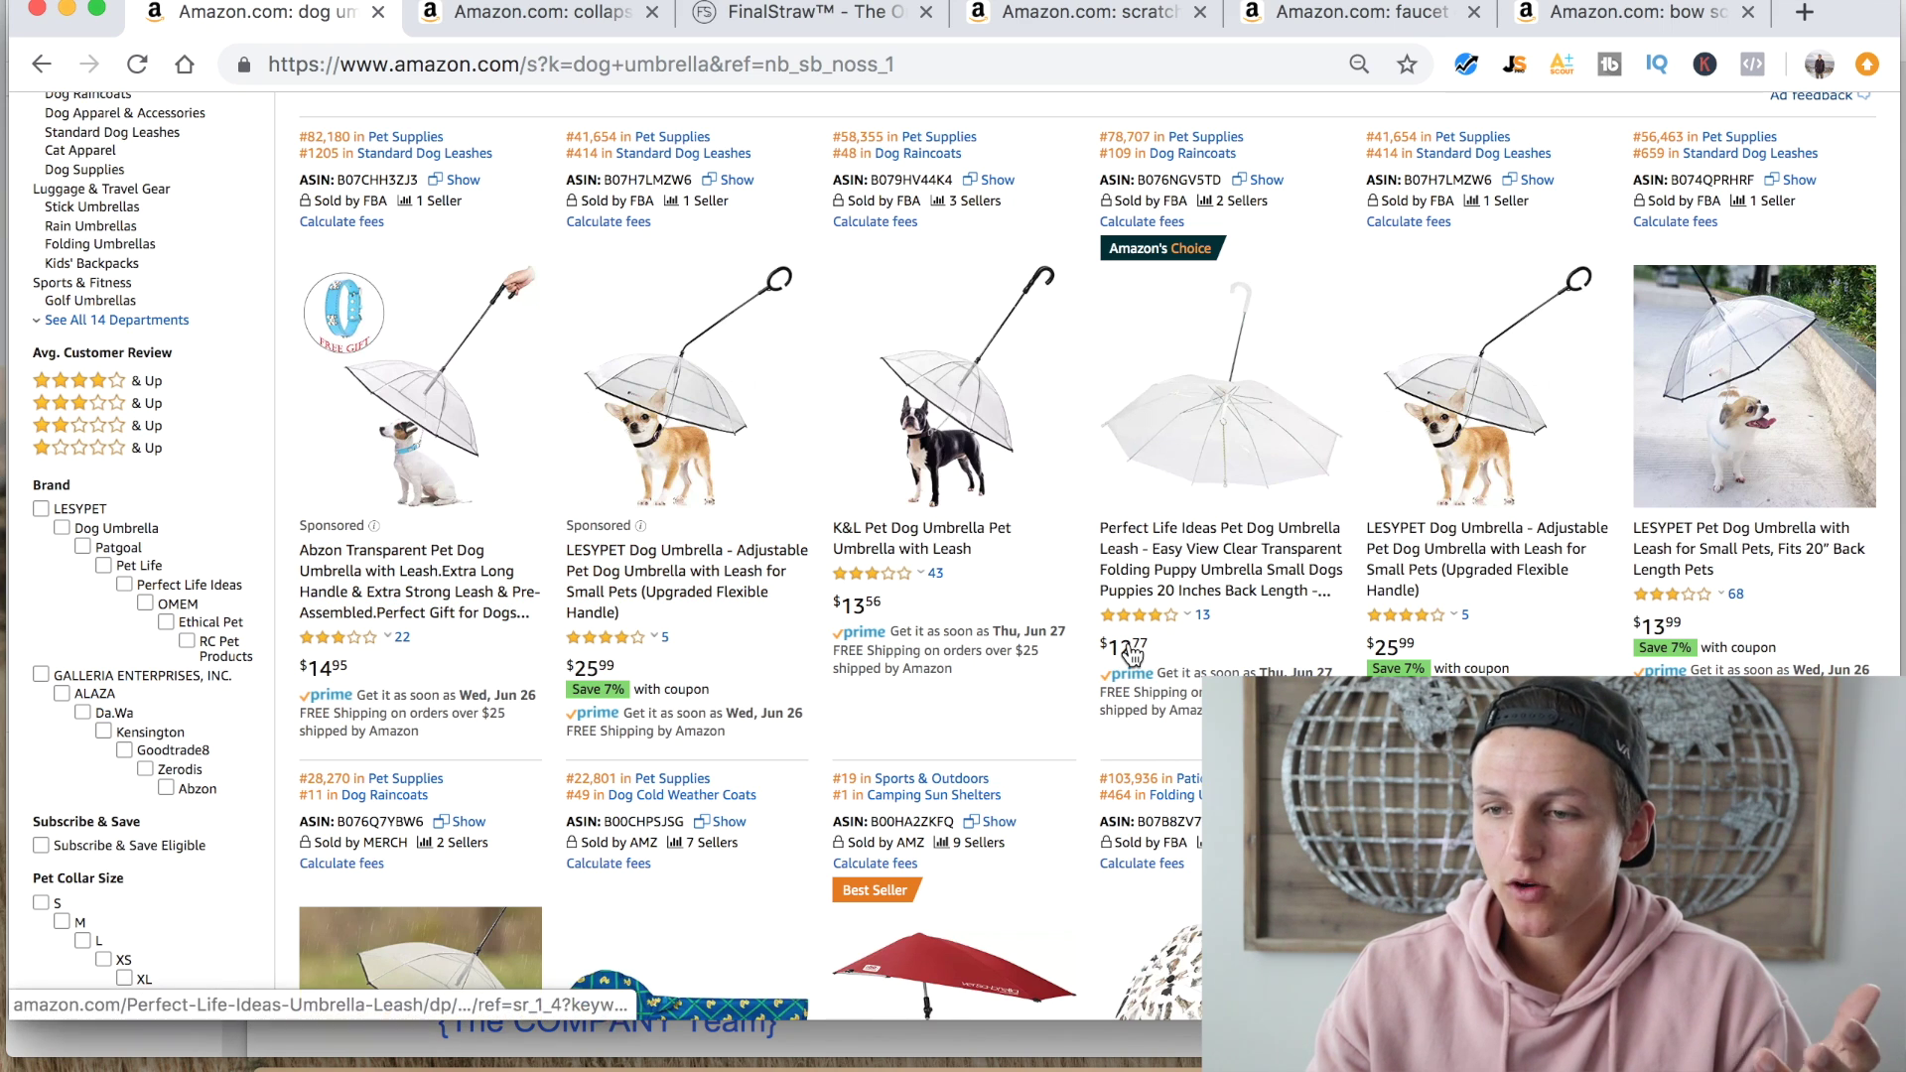
pyautogui.moveTo(887, 575)
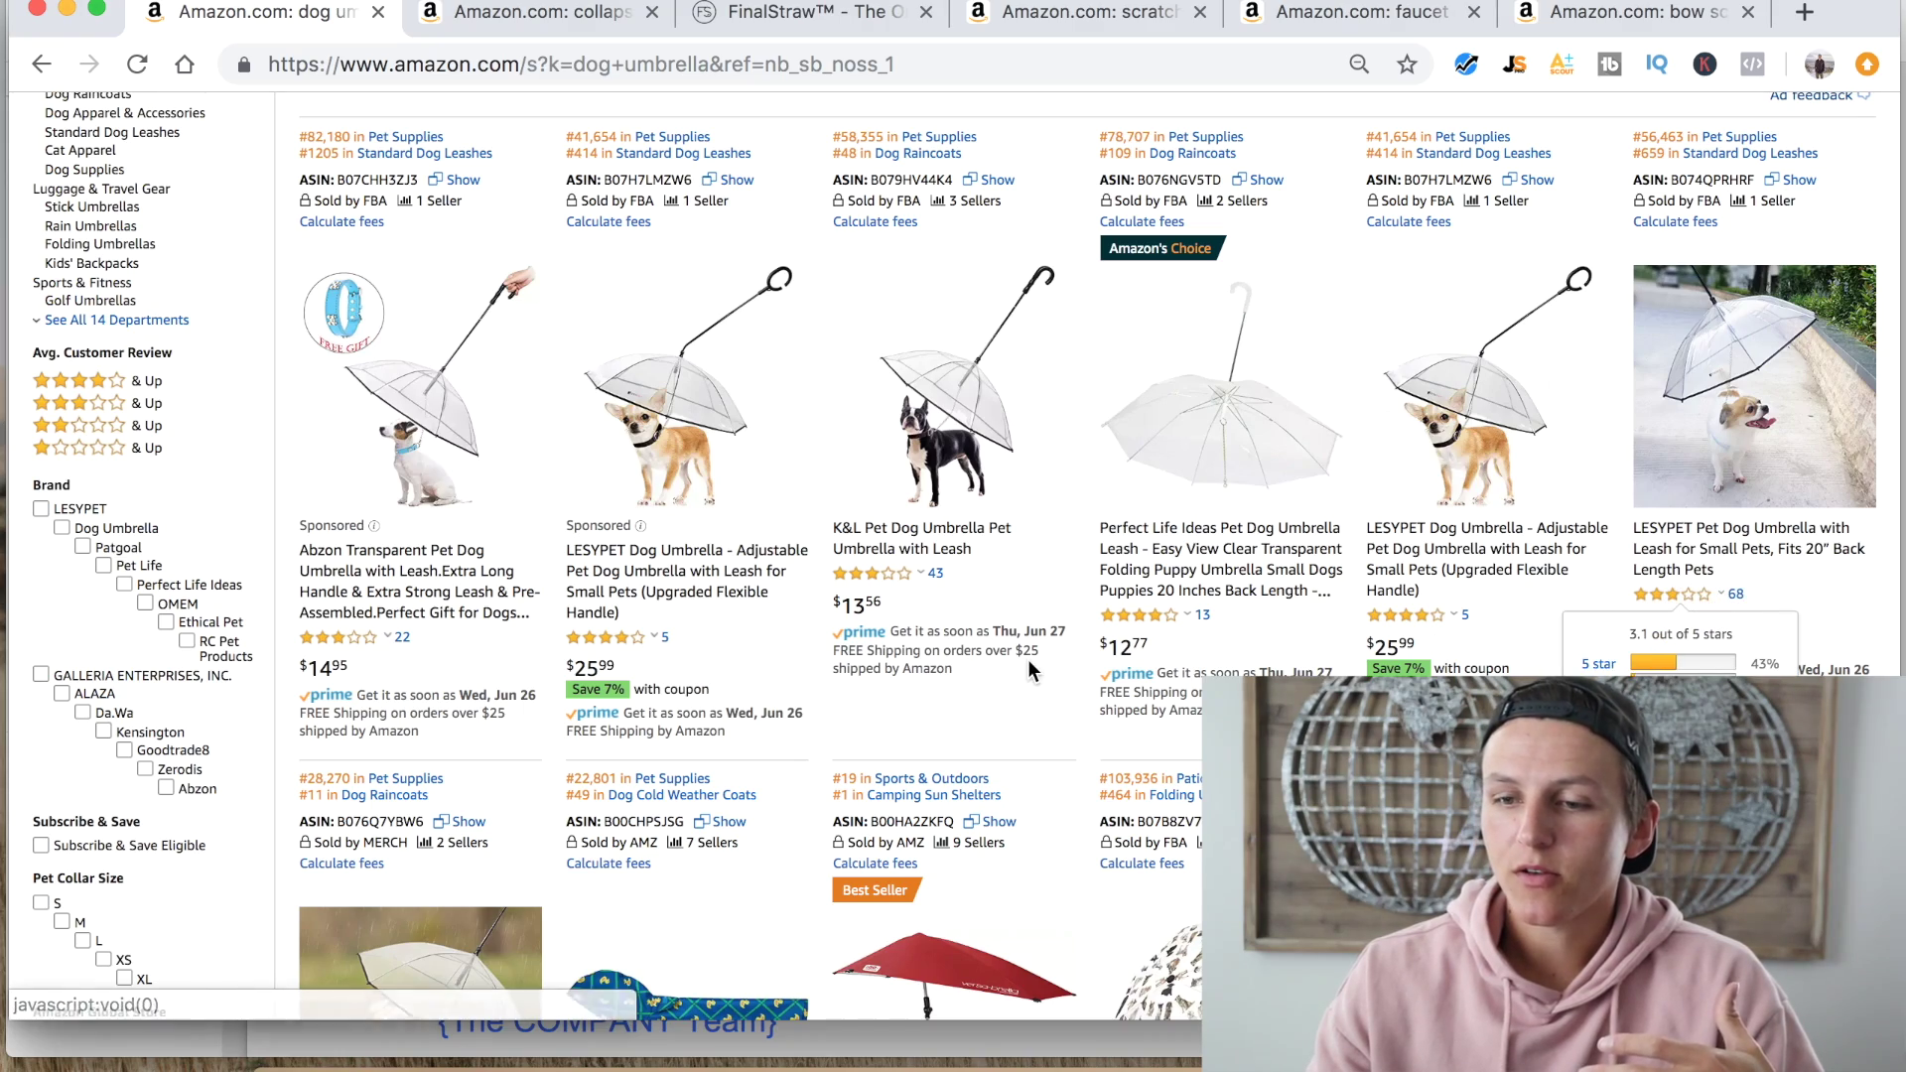
pyautogui.scroll(-2, 1029, 663)
pyautogui.scroll(-4, 1027, 659)
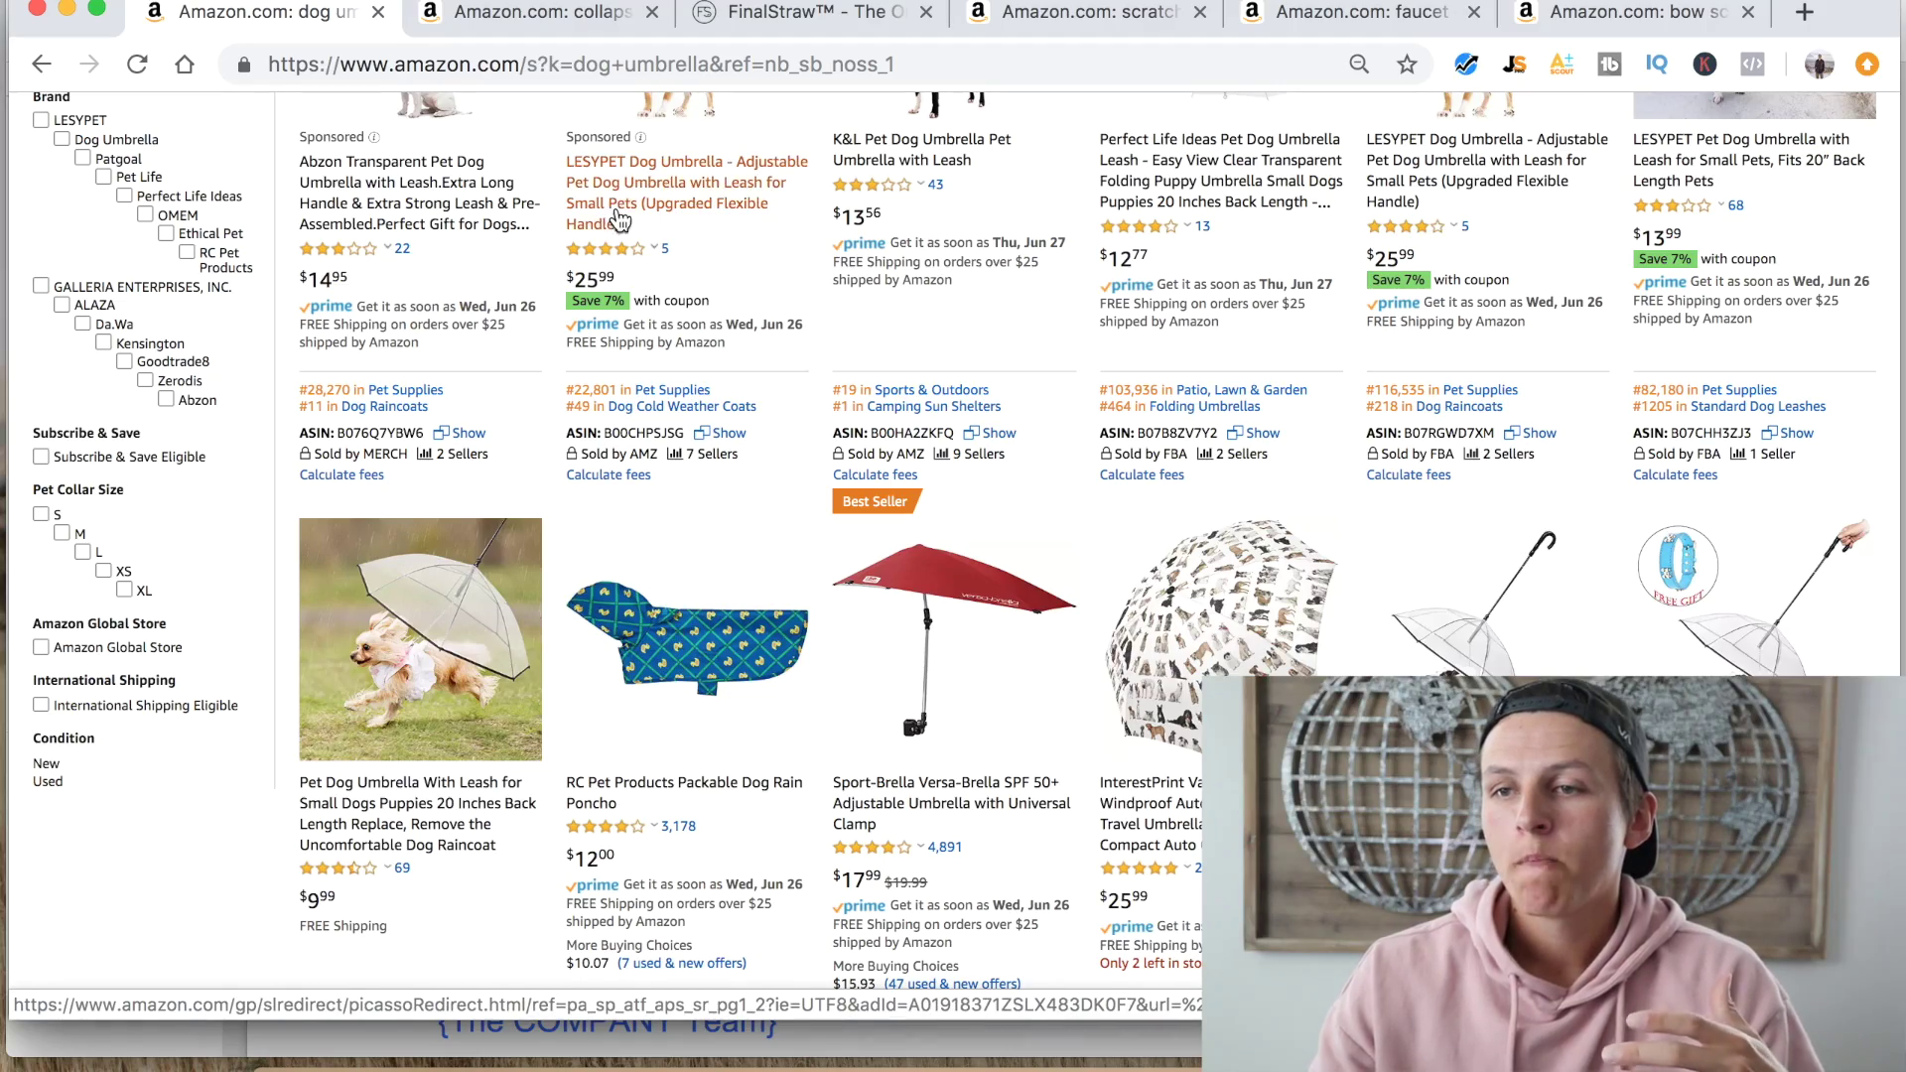
# Switch to the open FinalStraw website and view the straw presentation at the start of its home page.
pyautogui.click(529, 24)
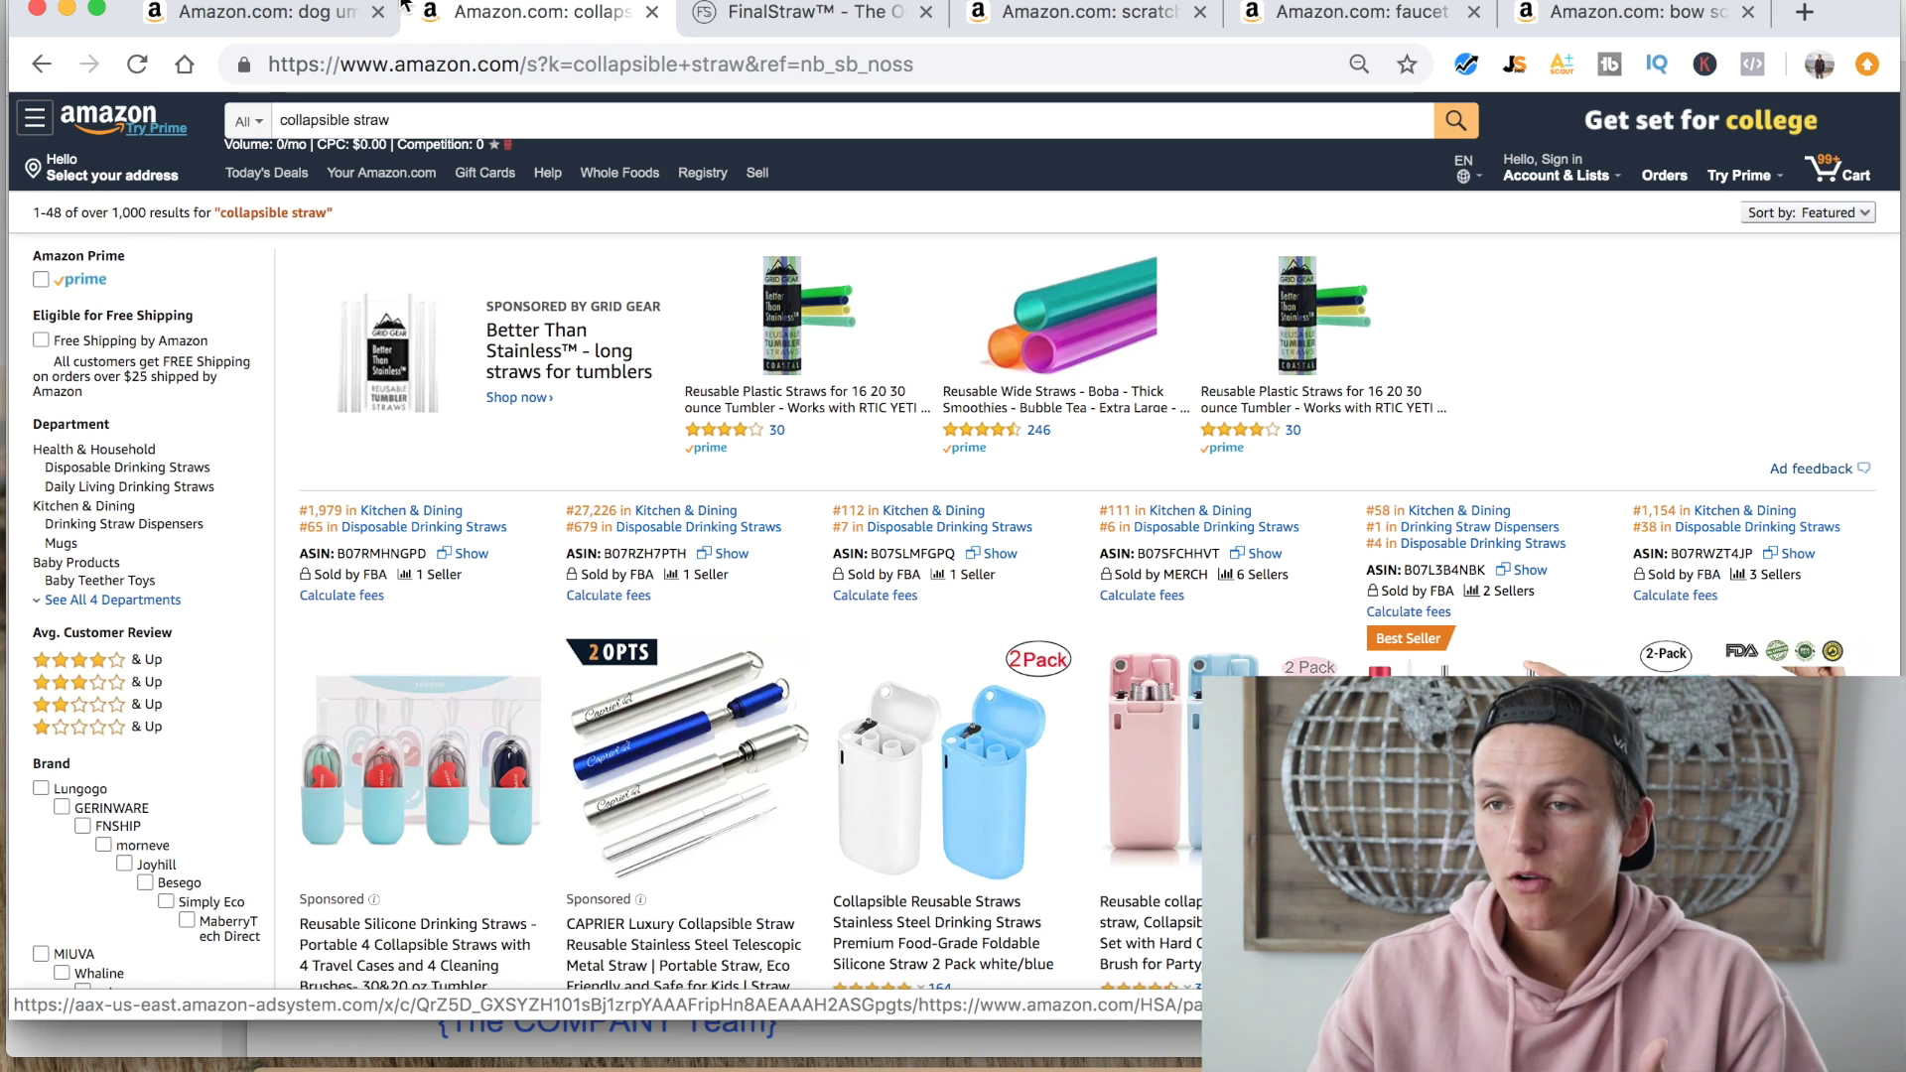
pyautogui.click(814, 15)
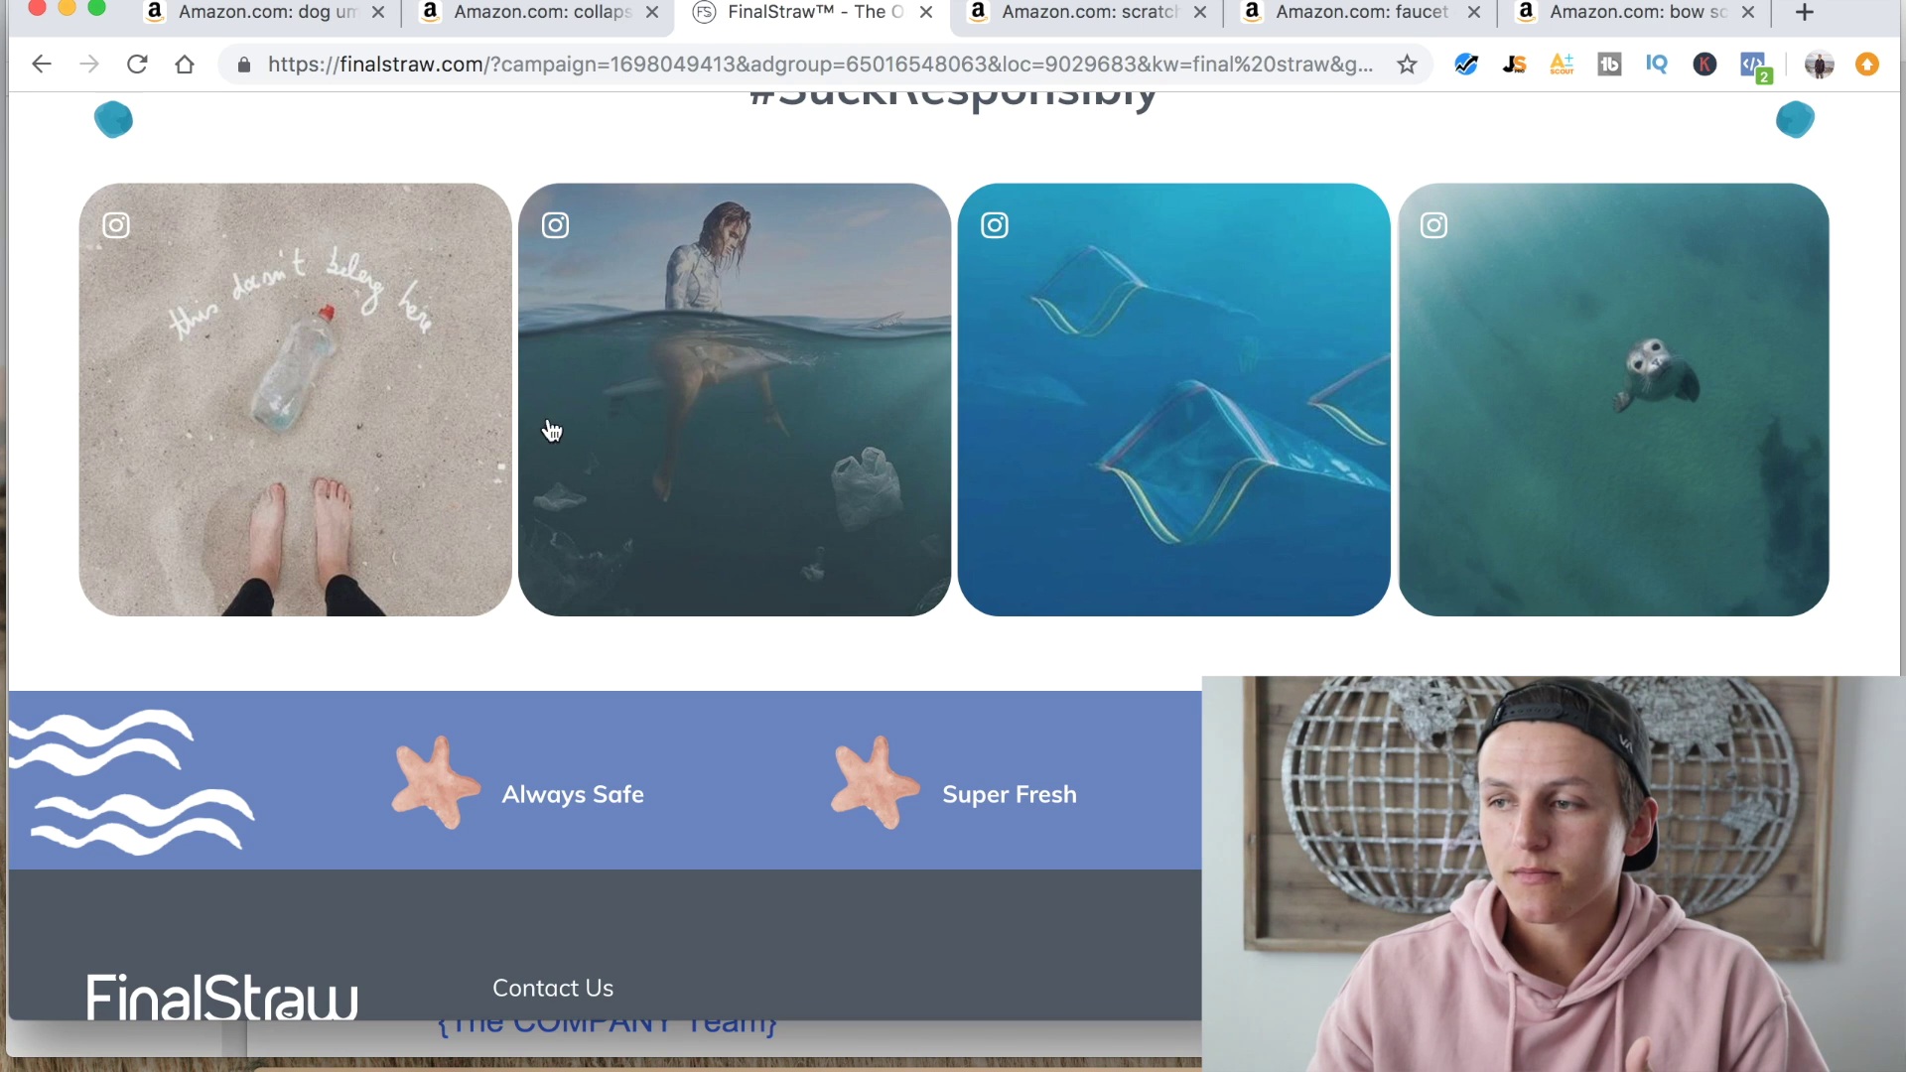
pyautogui.scroll(20, 546, 417)
pyautogui.scroll(10, 557, 425)
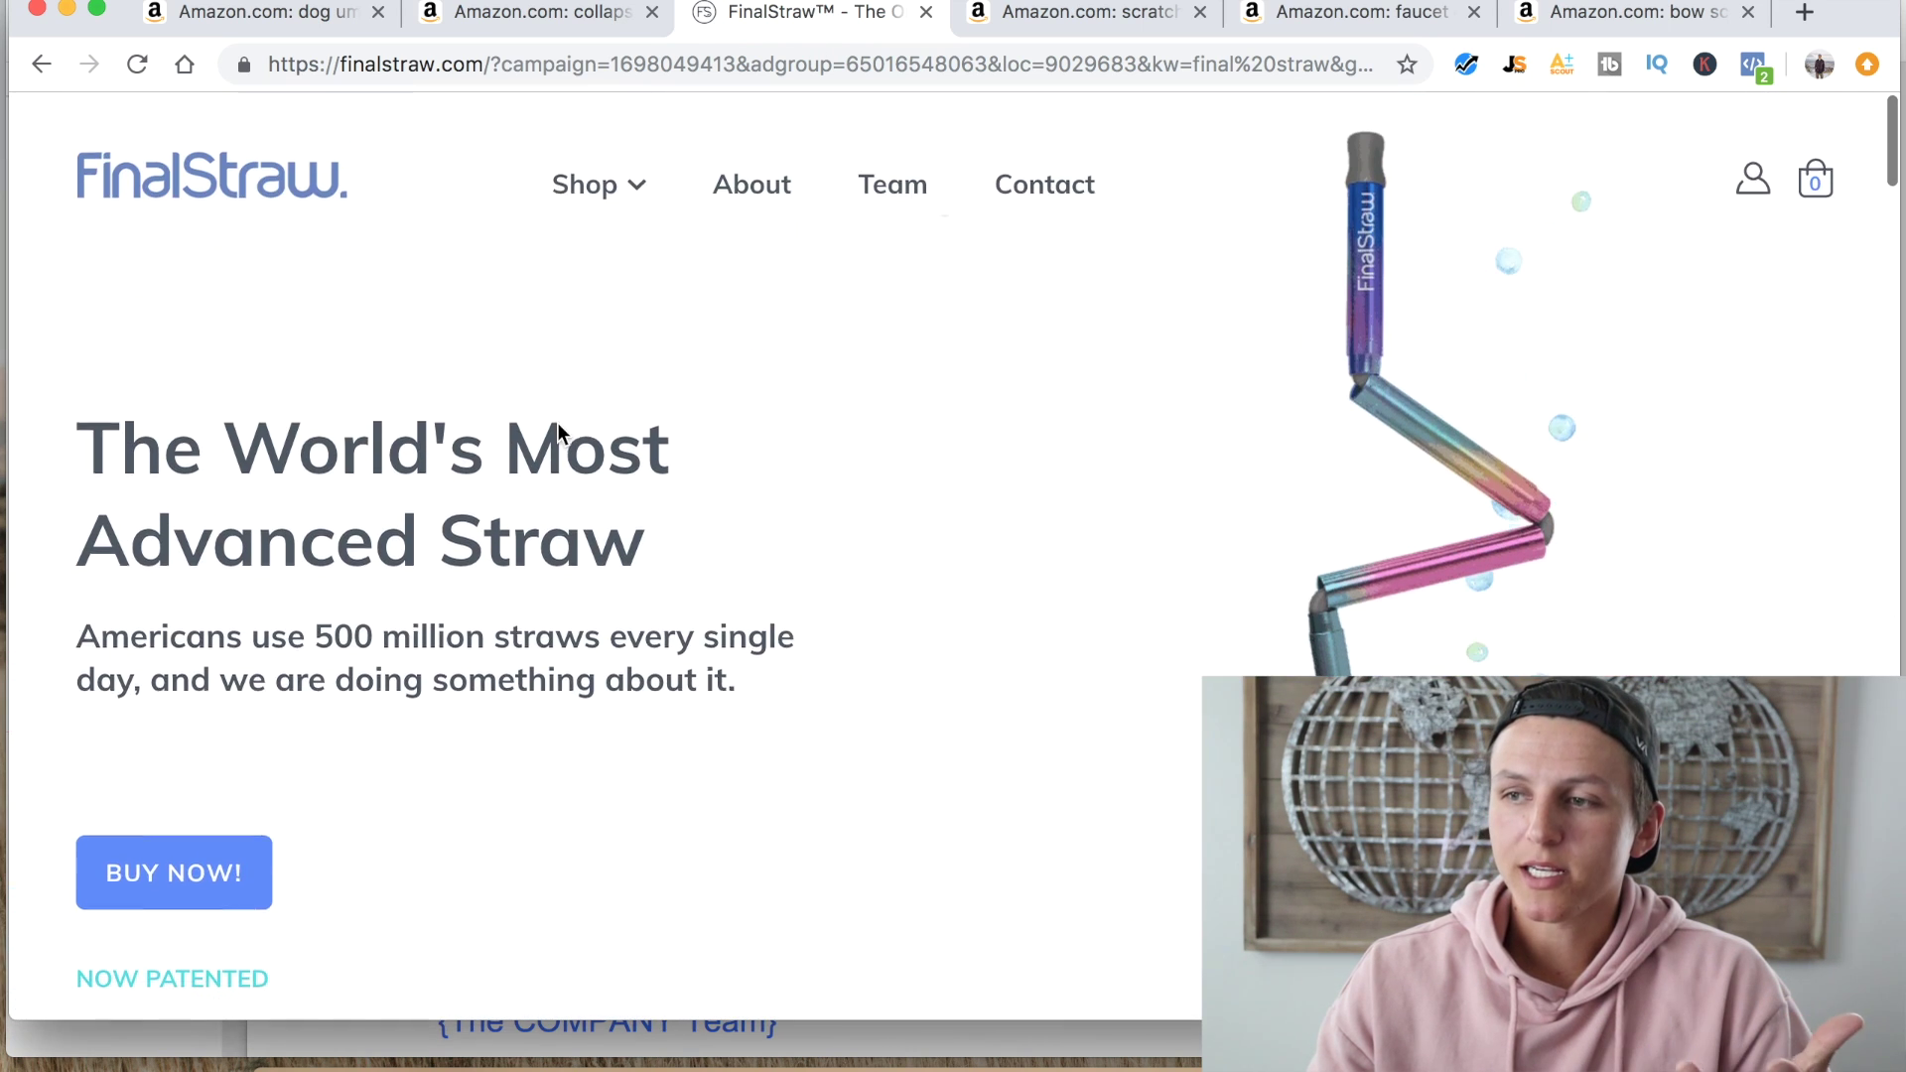
pyautogui.scroll(-2, 559, 425)
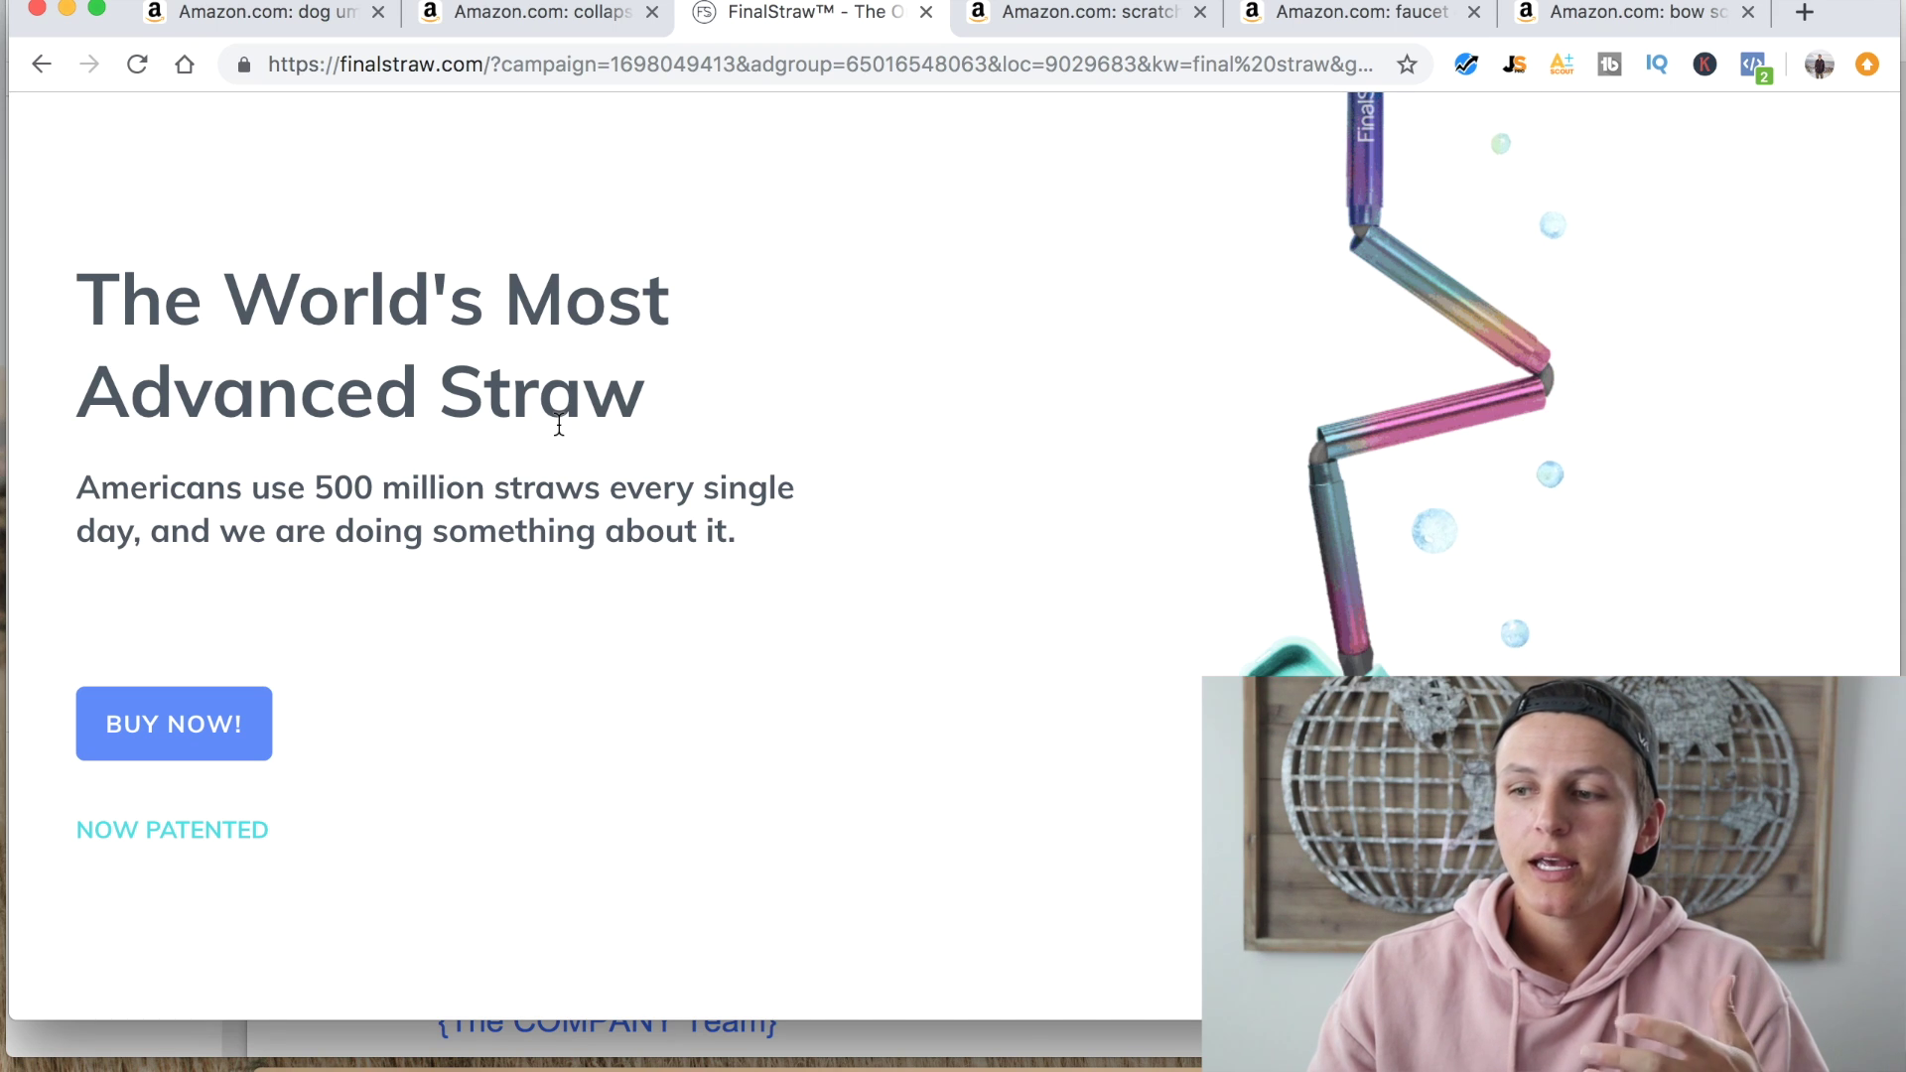
pyautogui.scroll(-1, 559, 424)
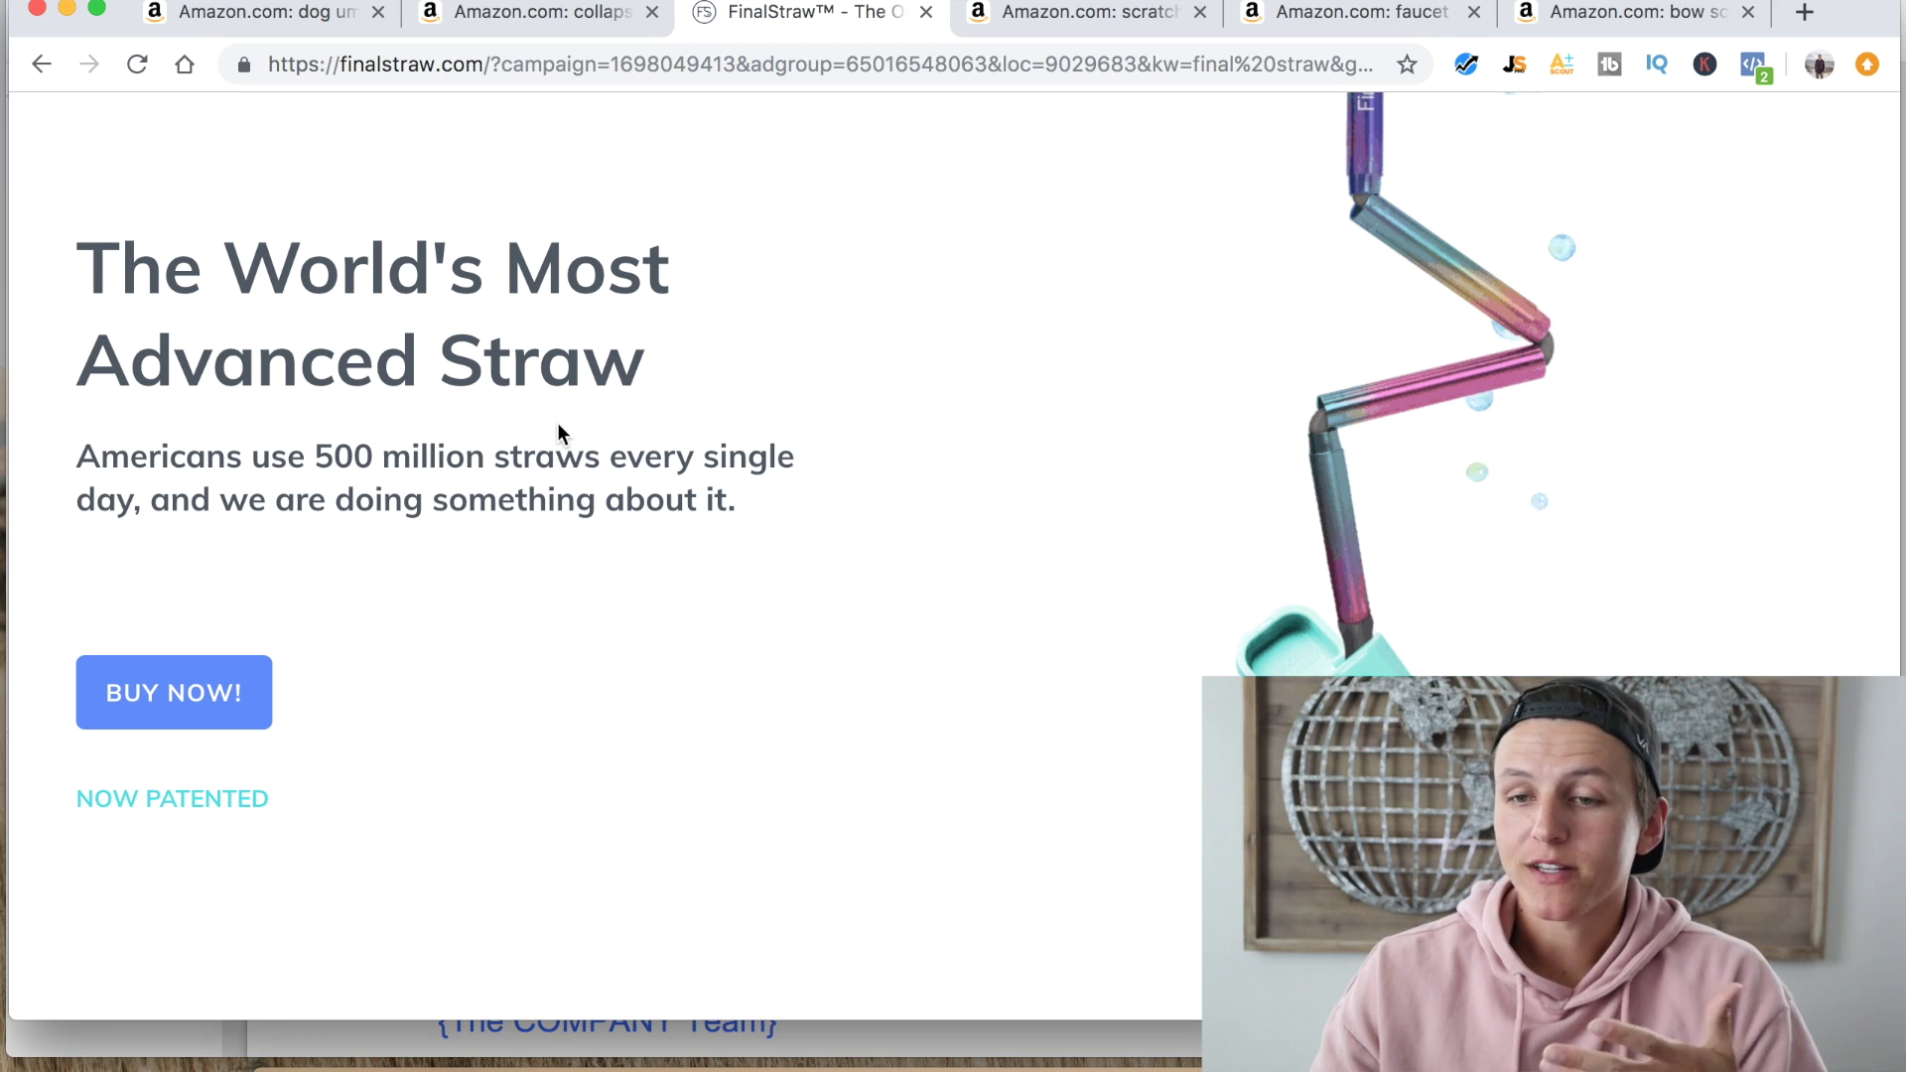
pyautogui.scroll(-2, 557, 425)
pyautogui.scroll(-1, 557, 434)
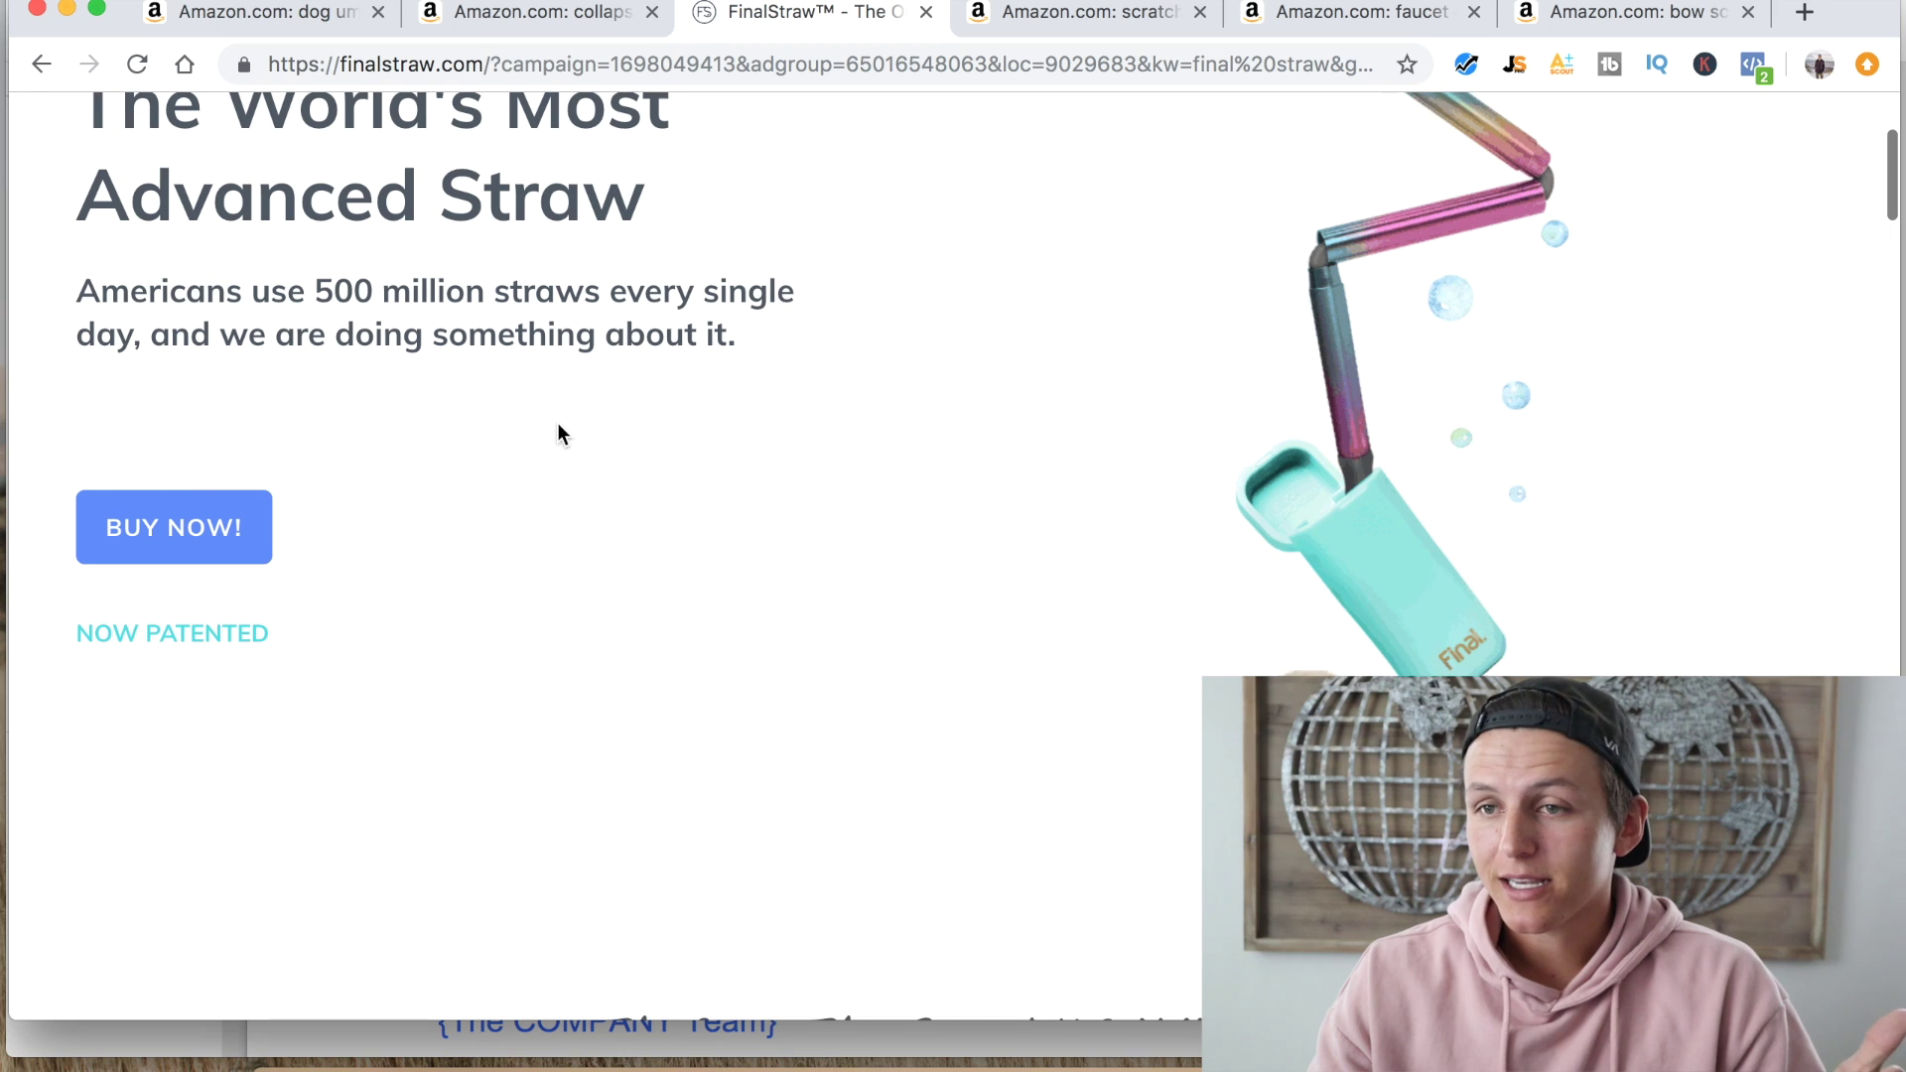
# Compare the Amazon collapsible straw listings with the product on the FinalStraw home page.
pyautogui.click(586, 23)
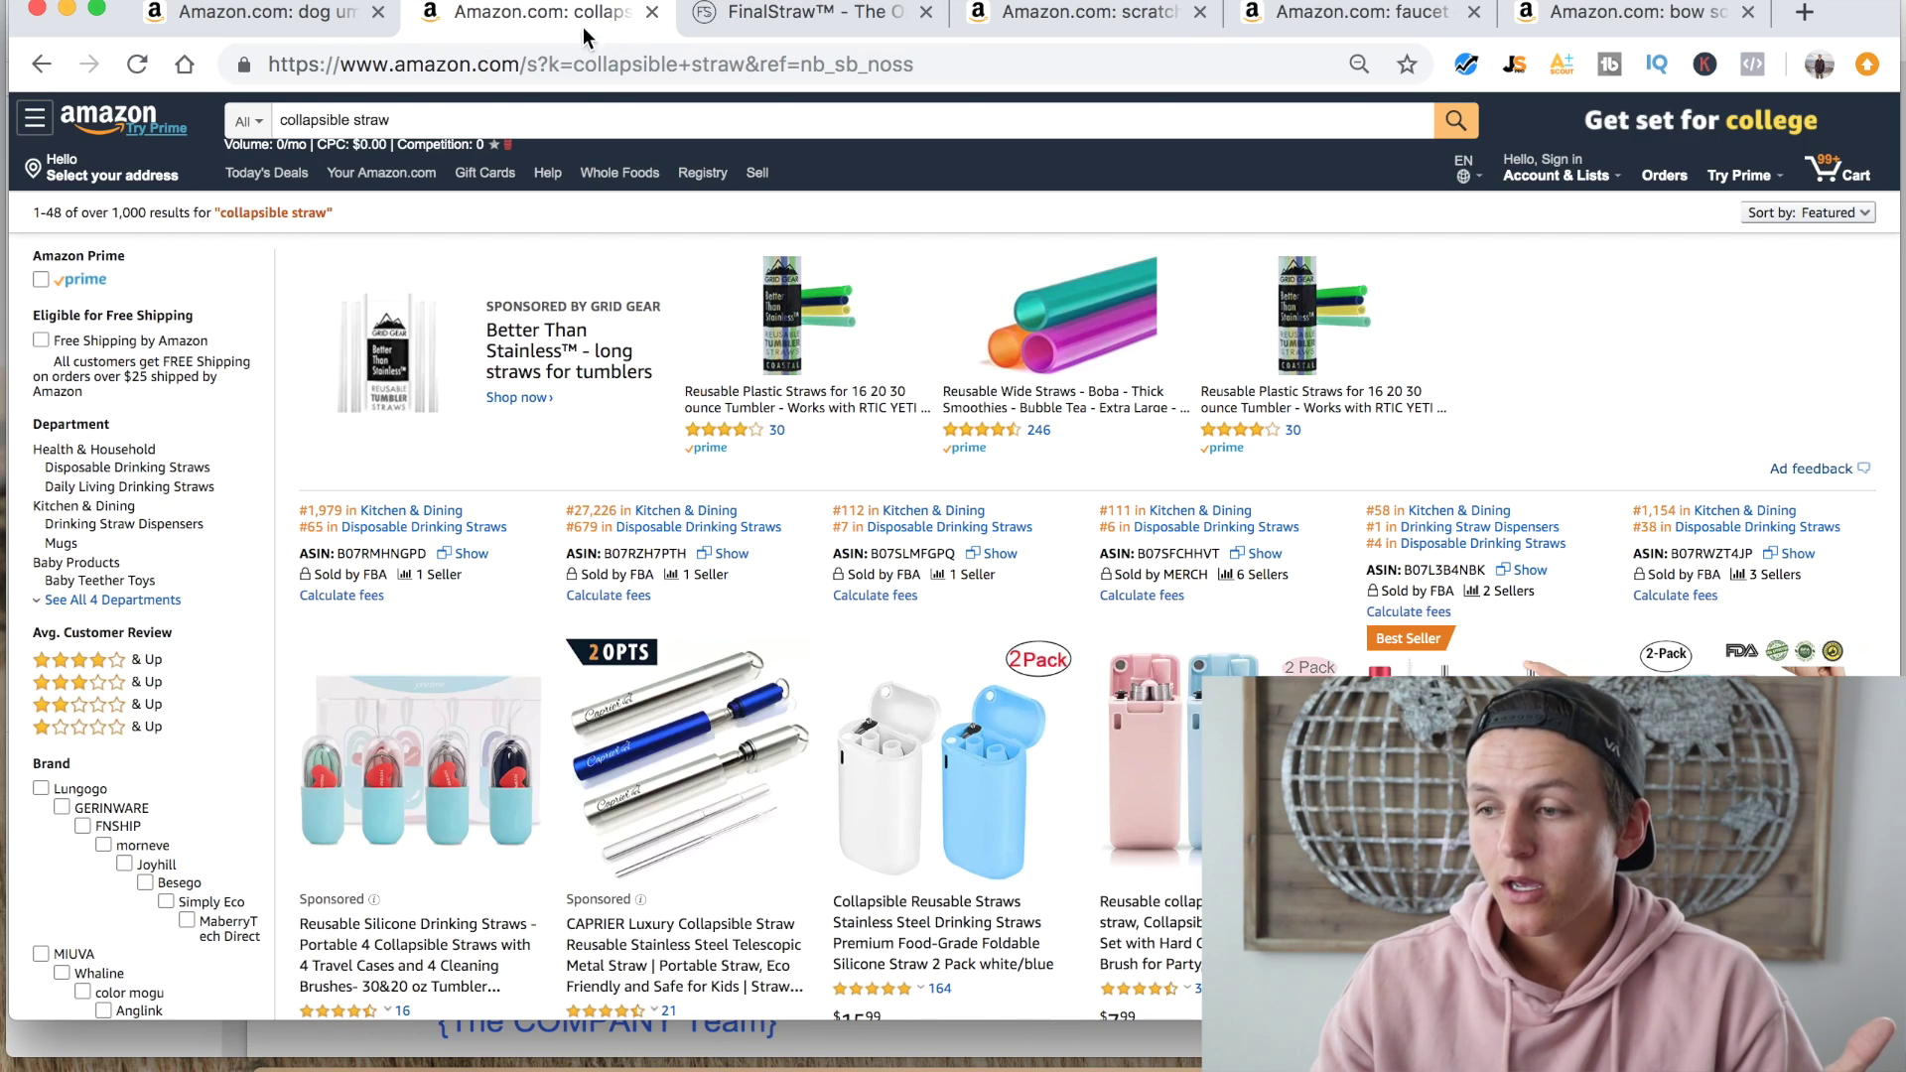
pyautogui.scroll(-5, 588, 552)
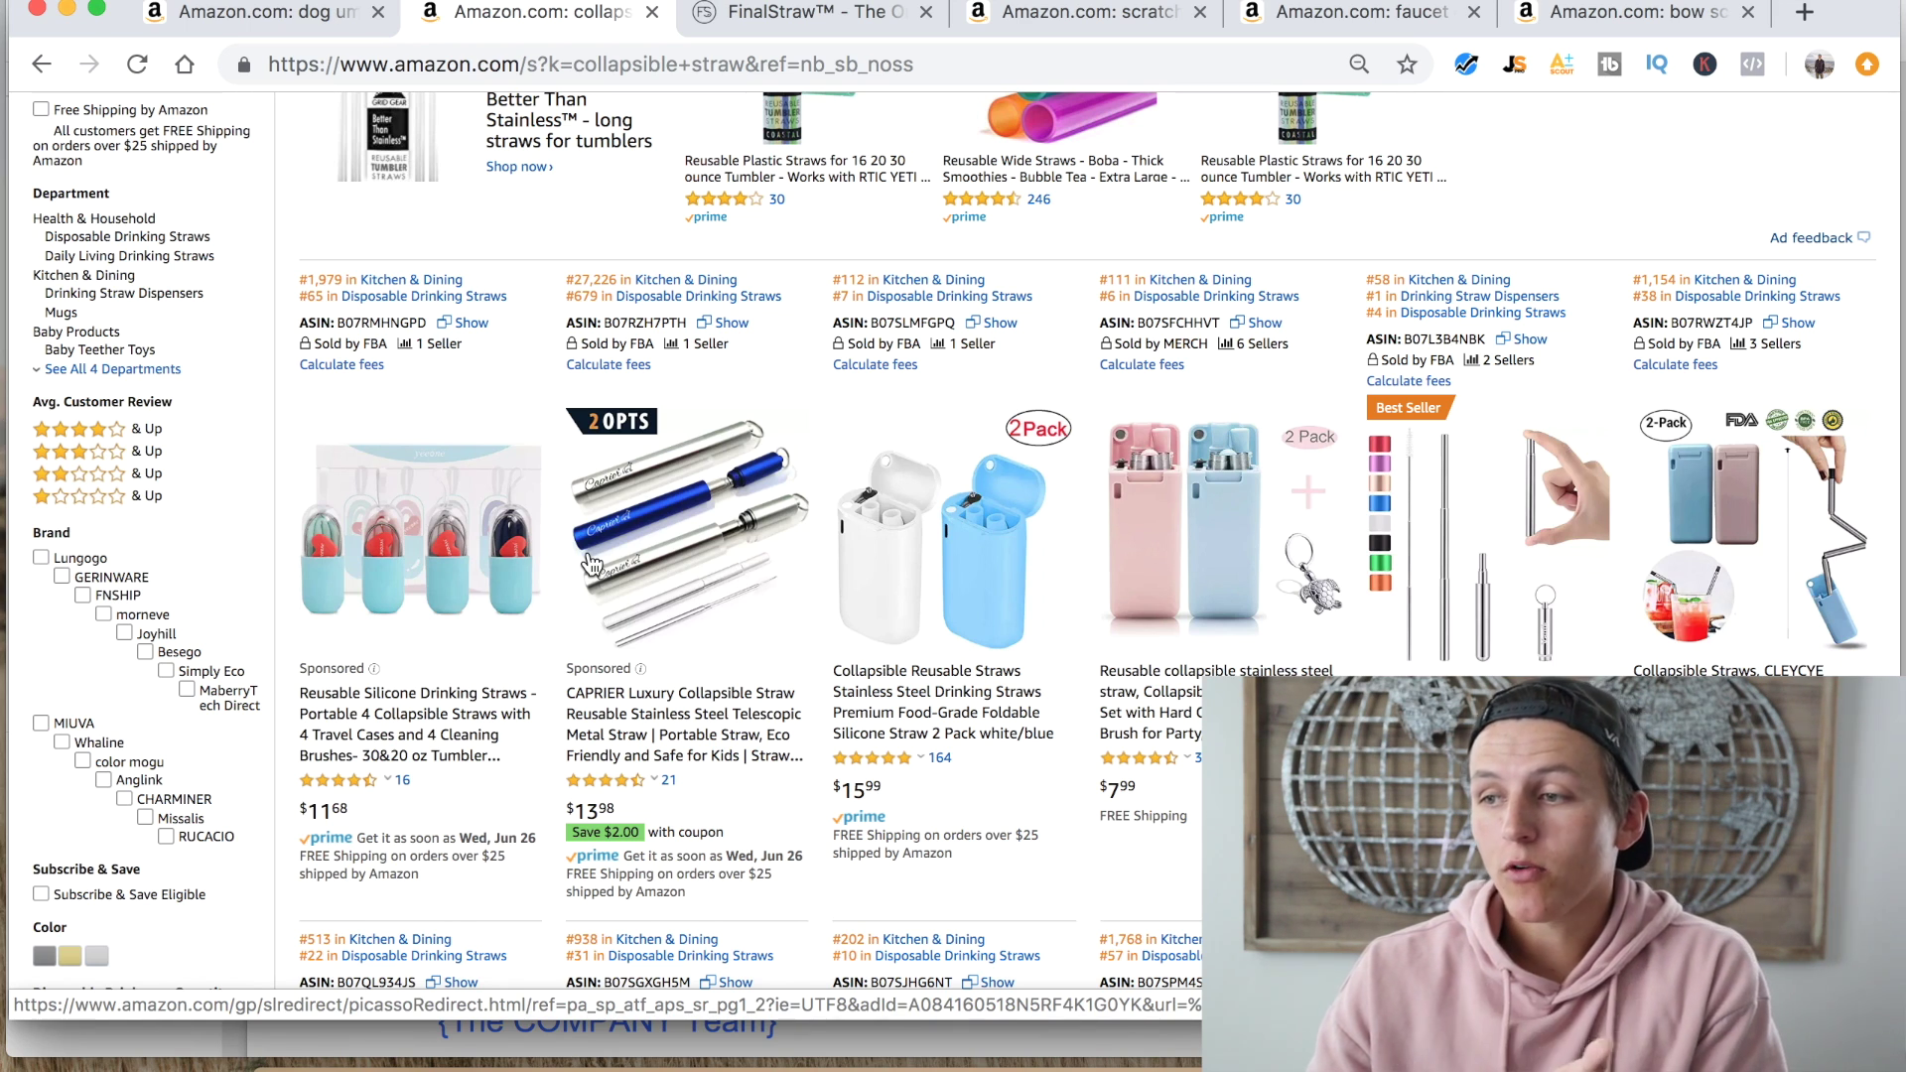
pyautogui.scroll(-3, 591, 562)
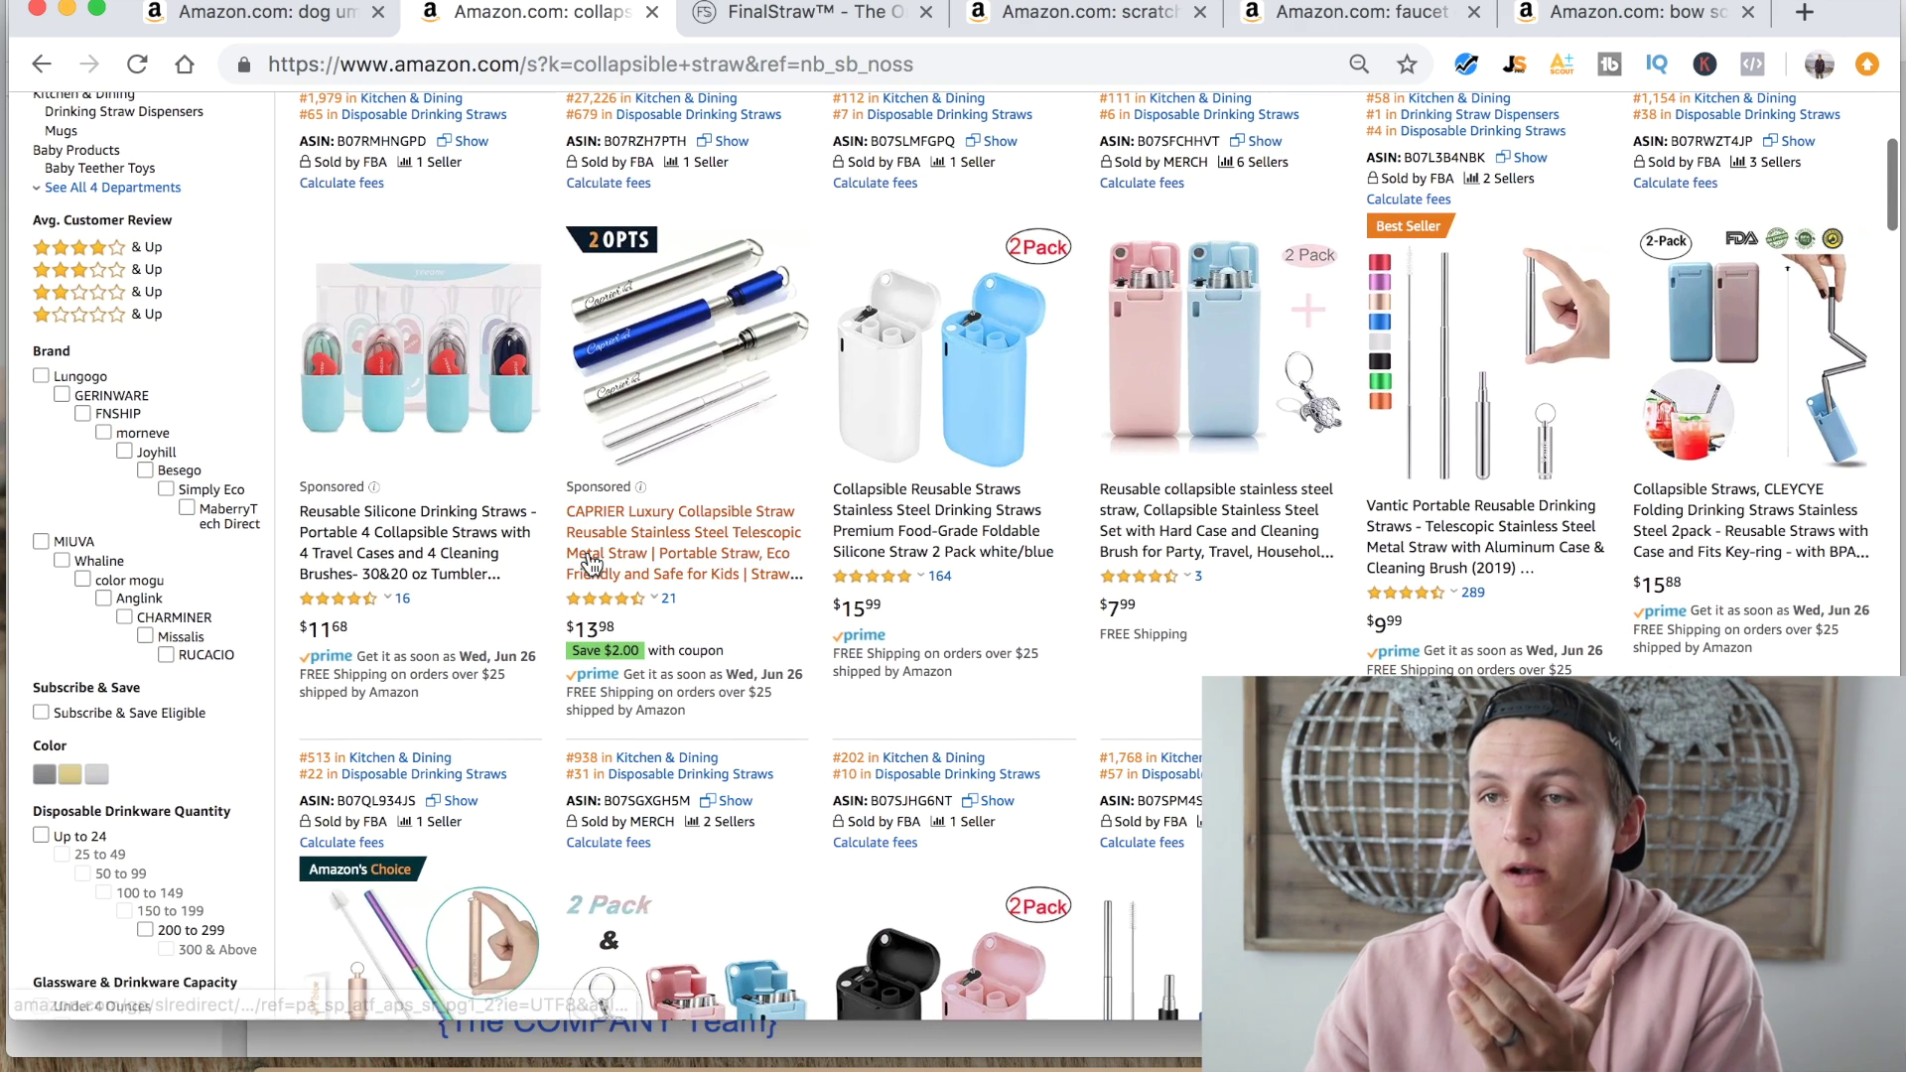
pyautogui.click(759, 14)
pyautogui.scroll(5, 688, 230)
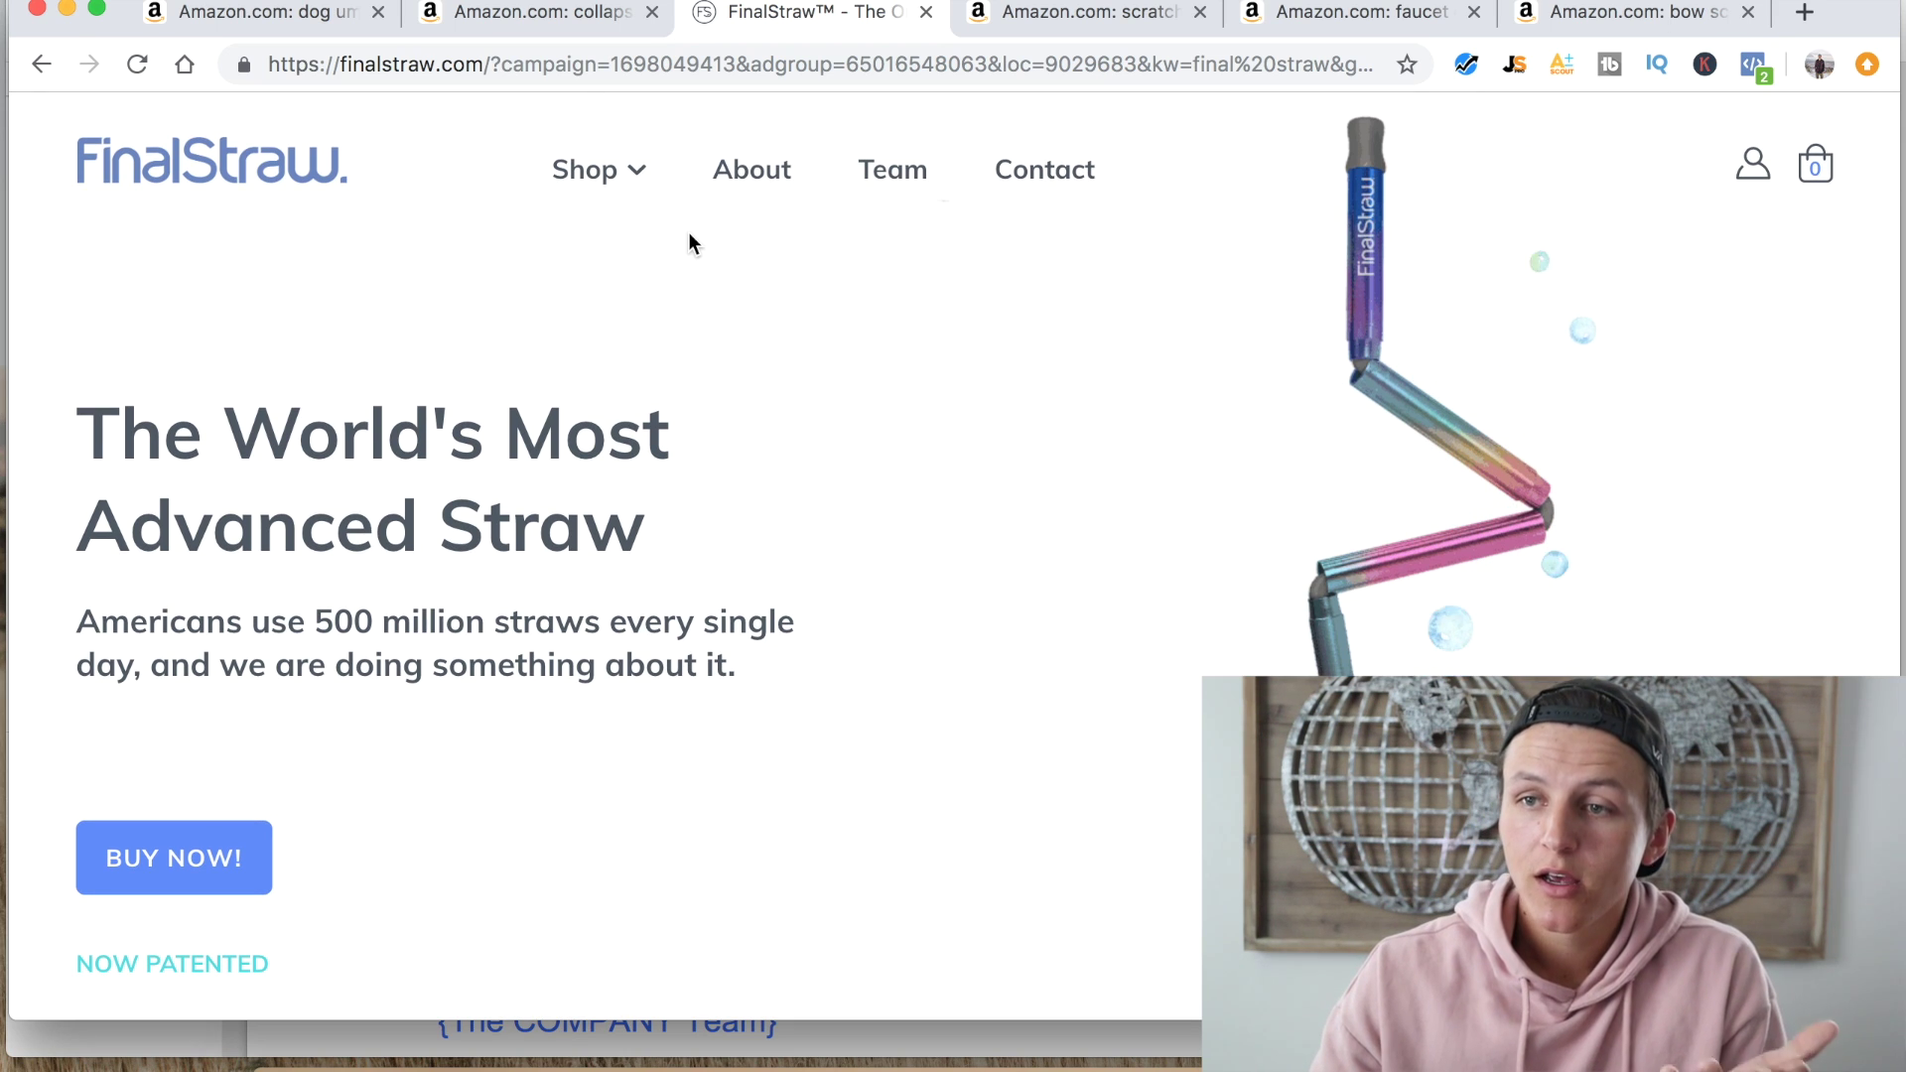
# Return to the Amazon collapsible straw results and examine the competing listings' designs, prices, sales ranks and reviews.
pyautogui.click(527, 12)
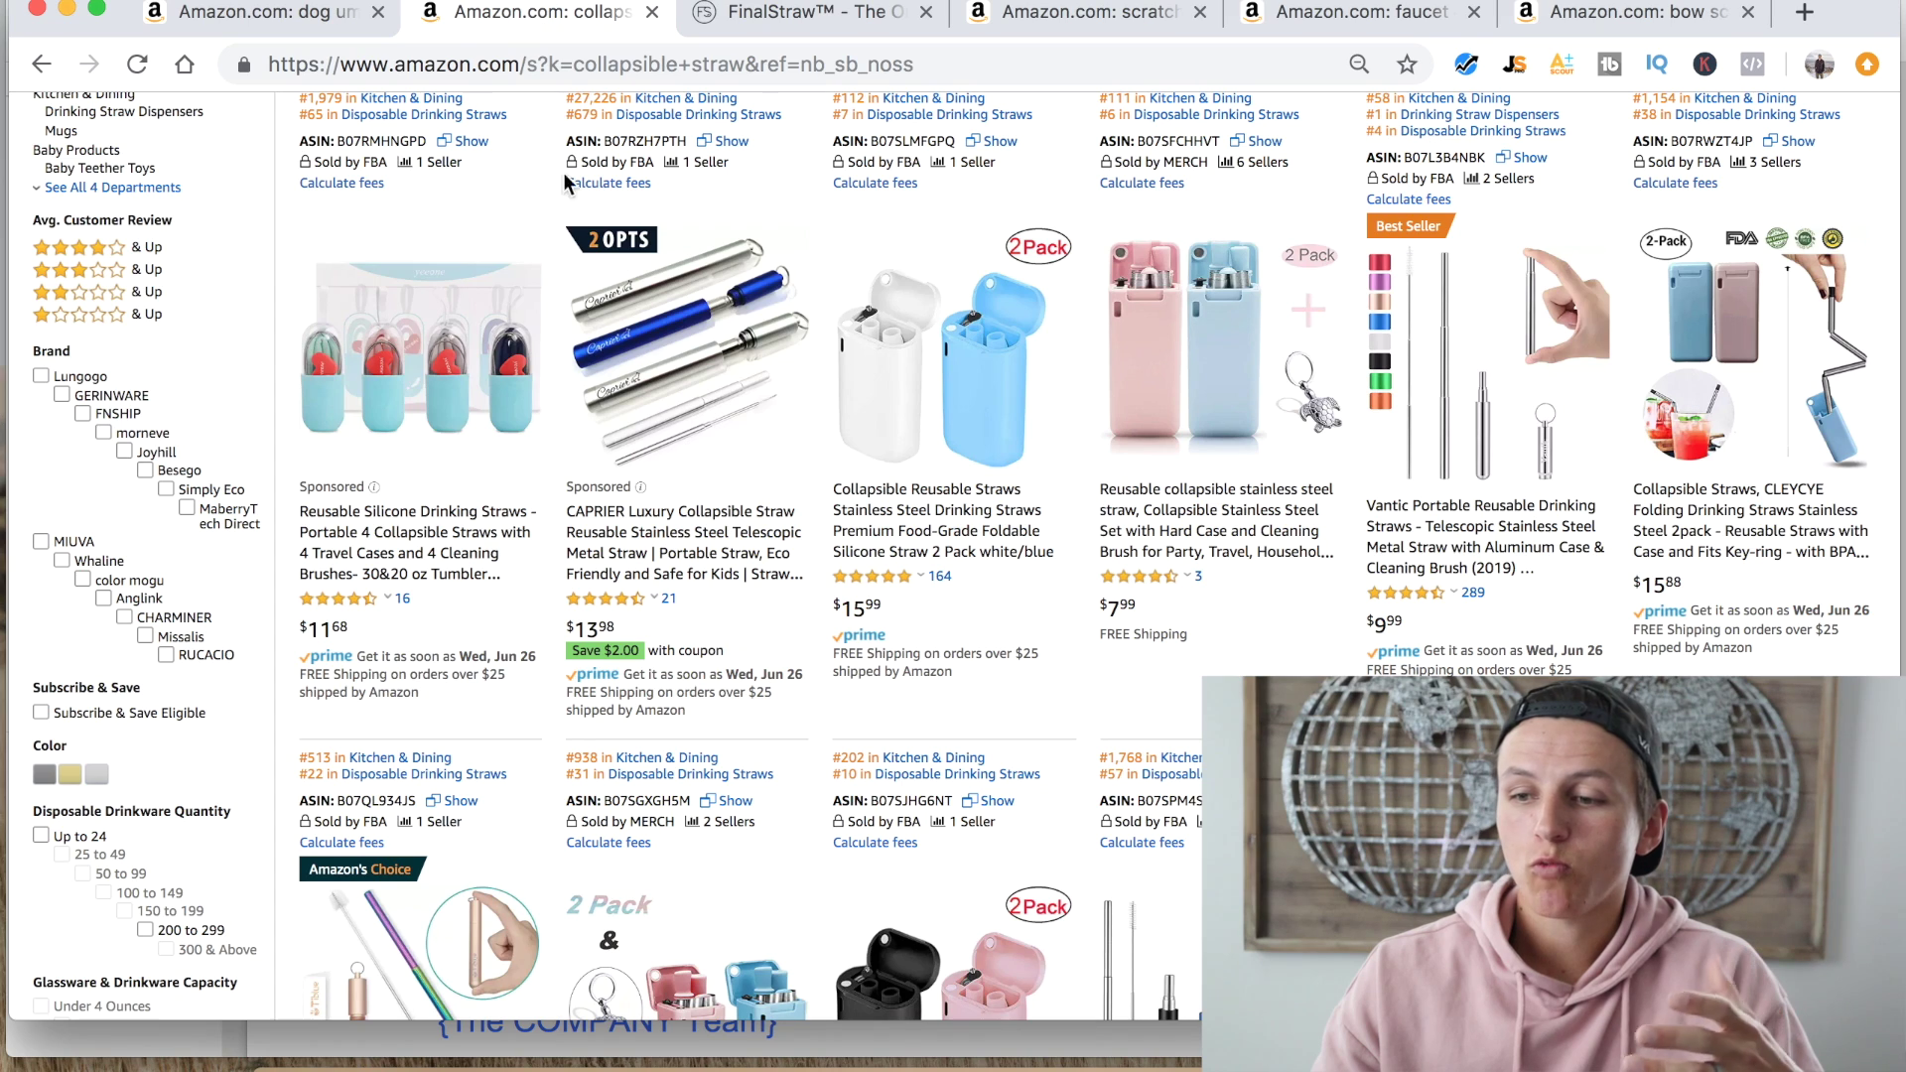
pyautogui.scroll(-3, 593, 355)
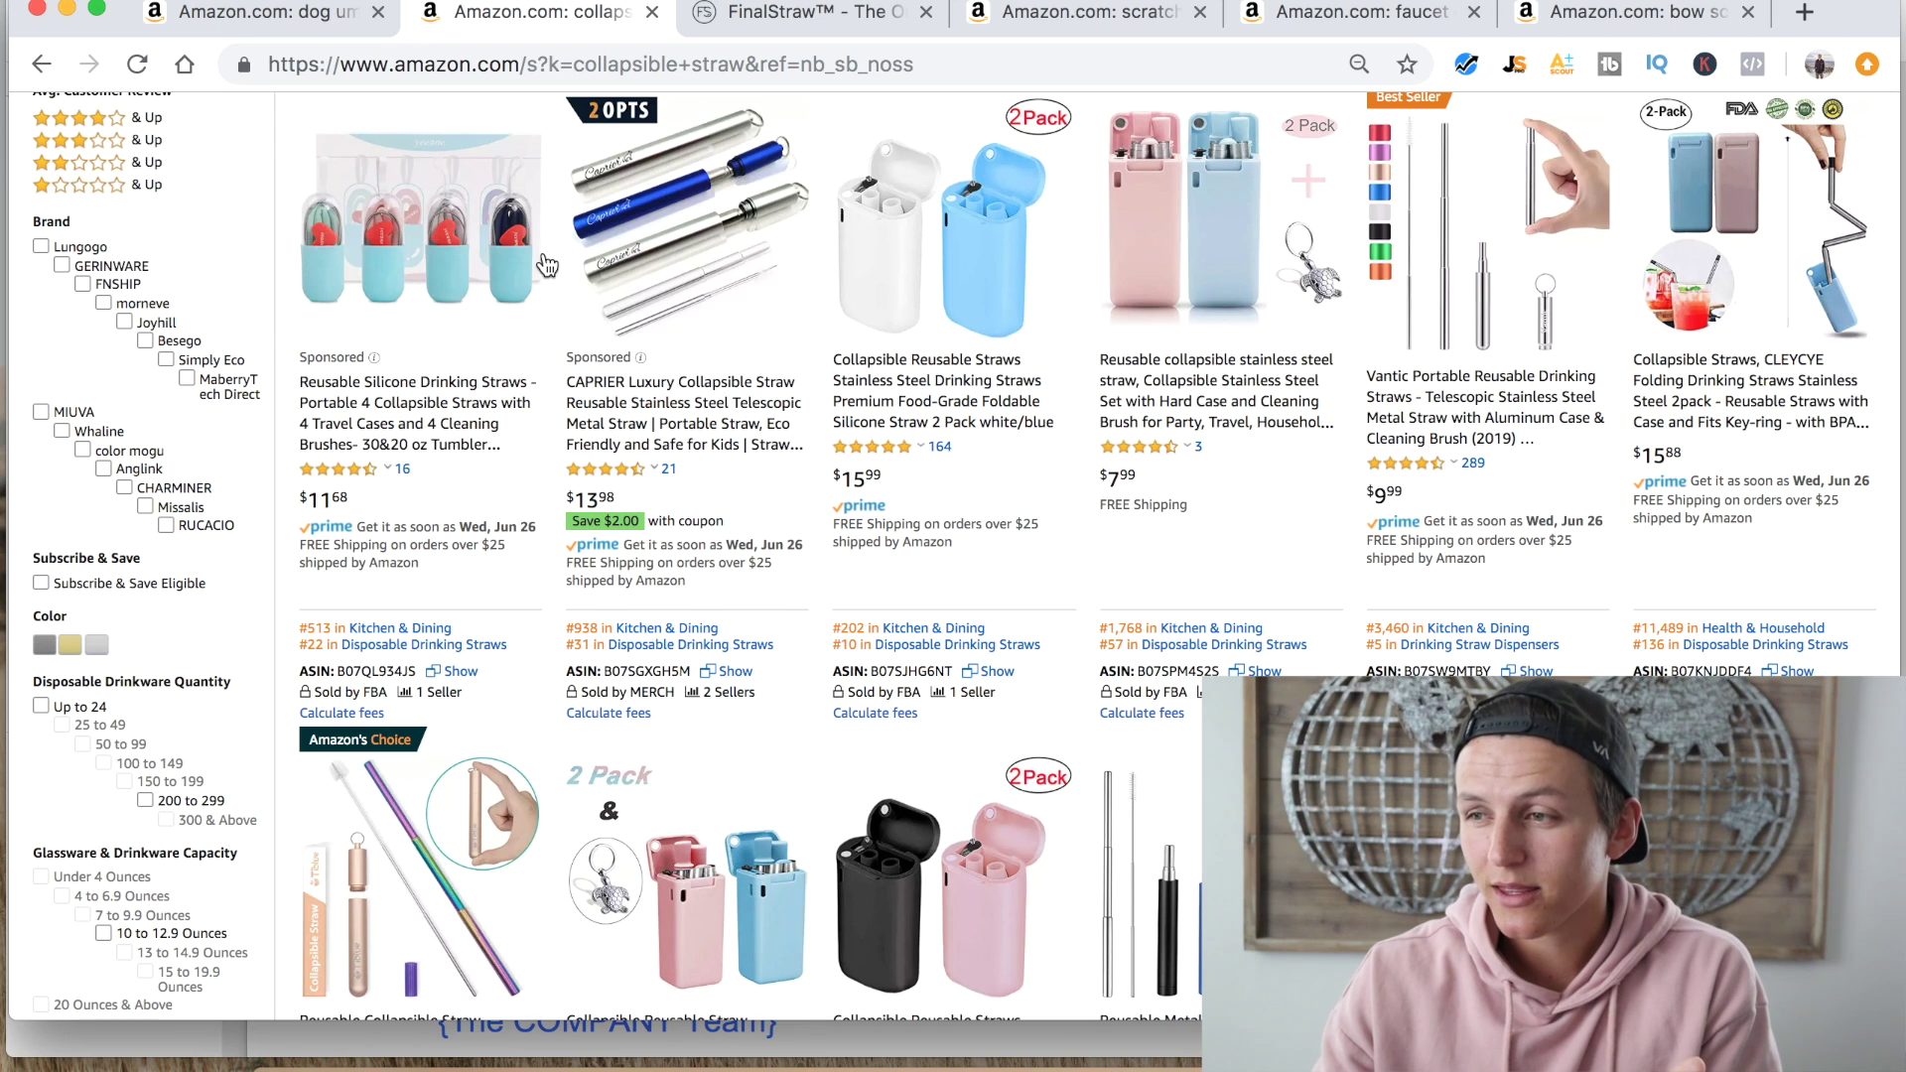
pyautogui.scroll(-4, 802, 260)
pyautogui.scroll(-1, 802, 260)
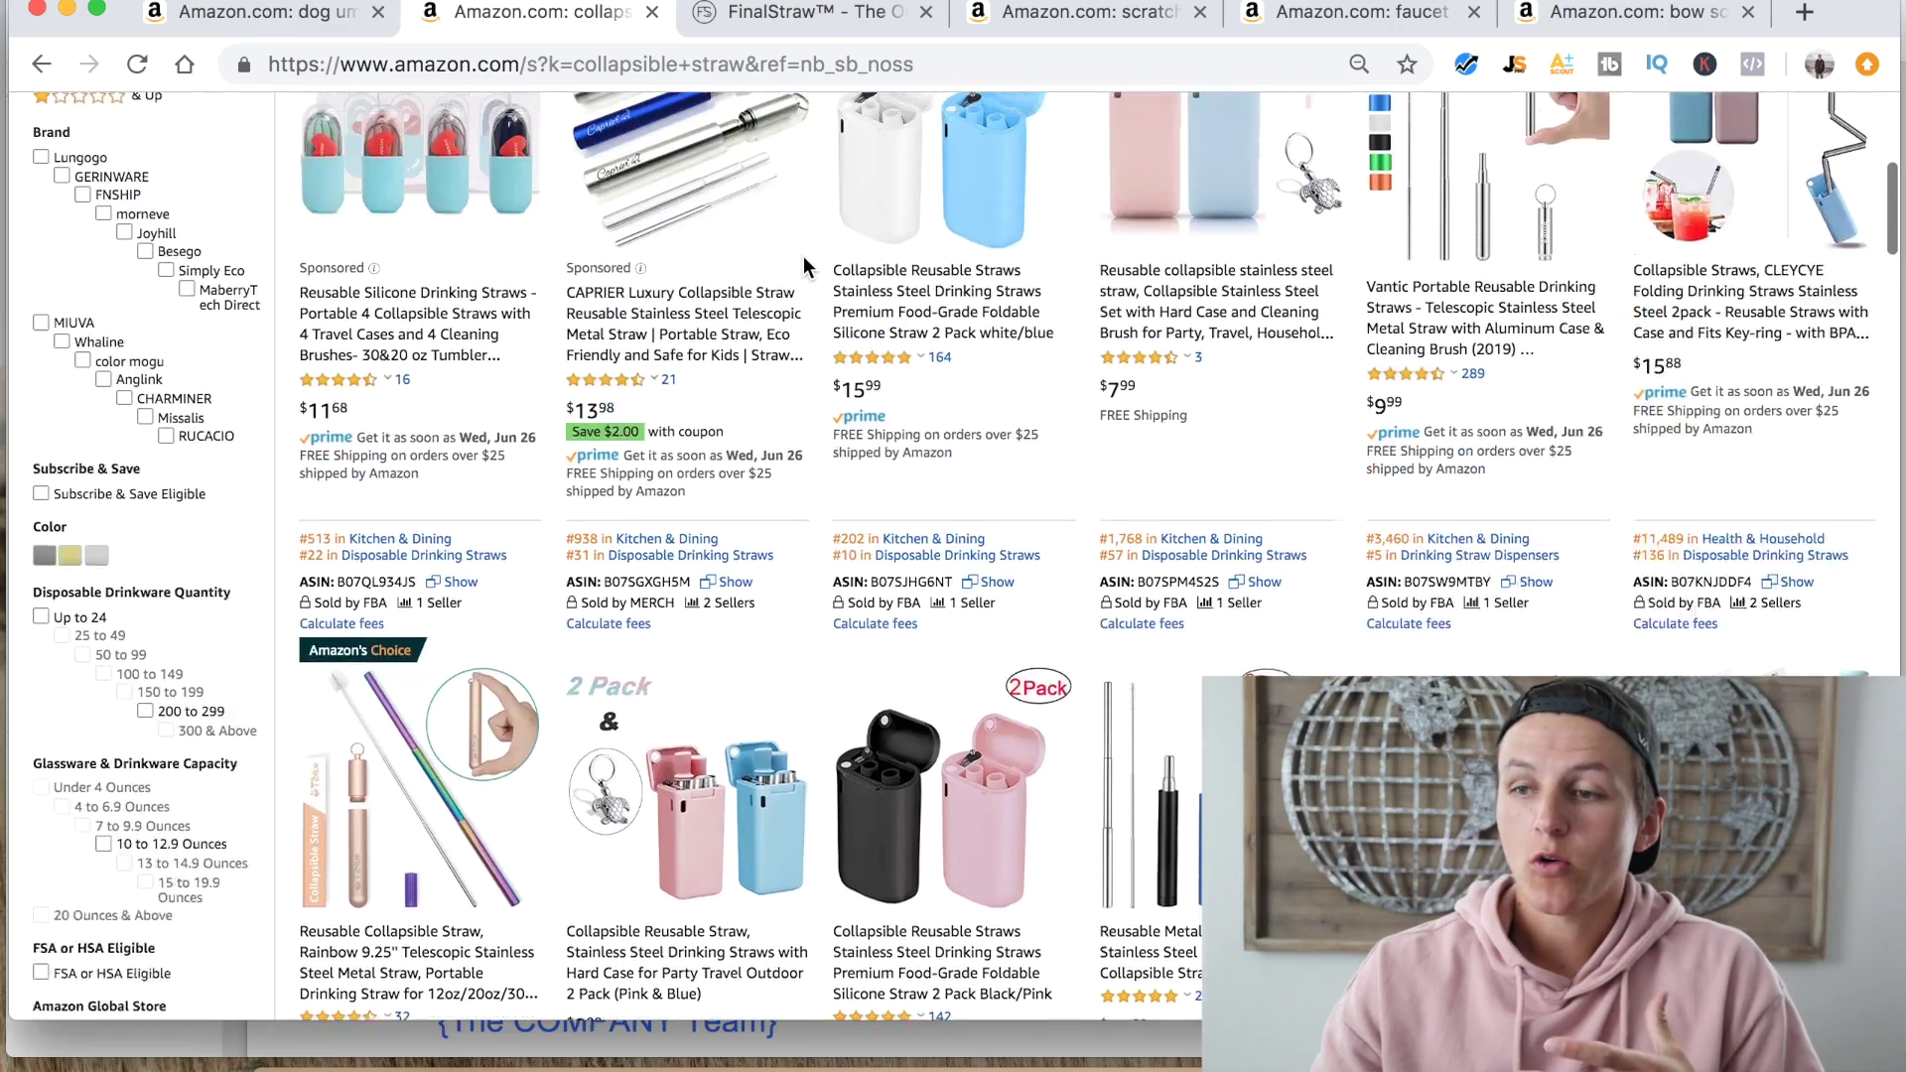
pyautogui.scroll(6, 802, 257)
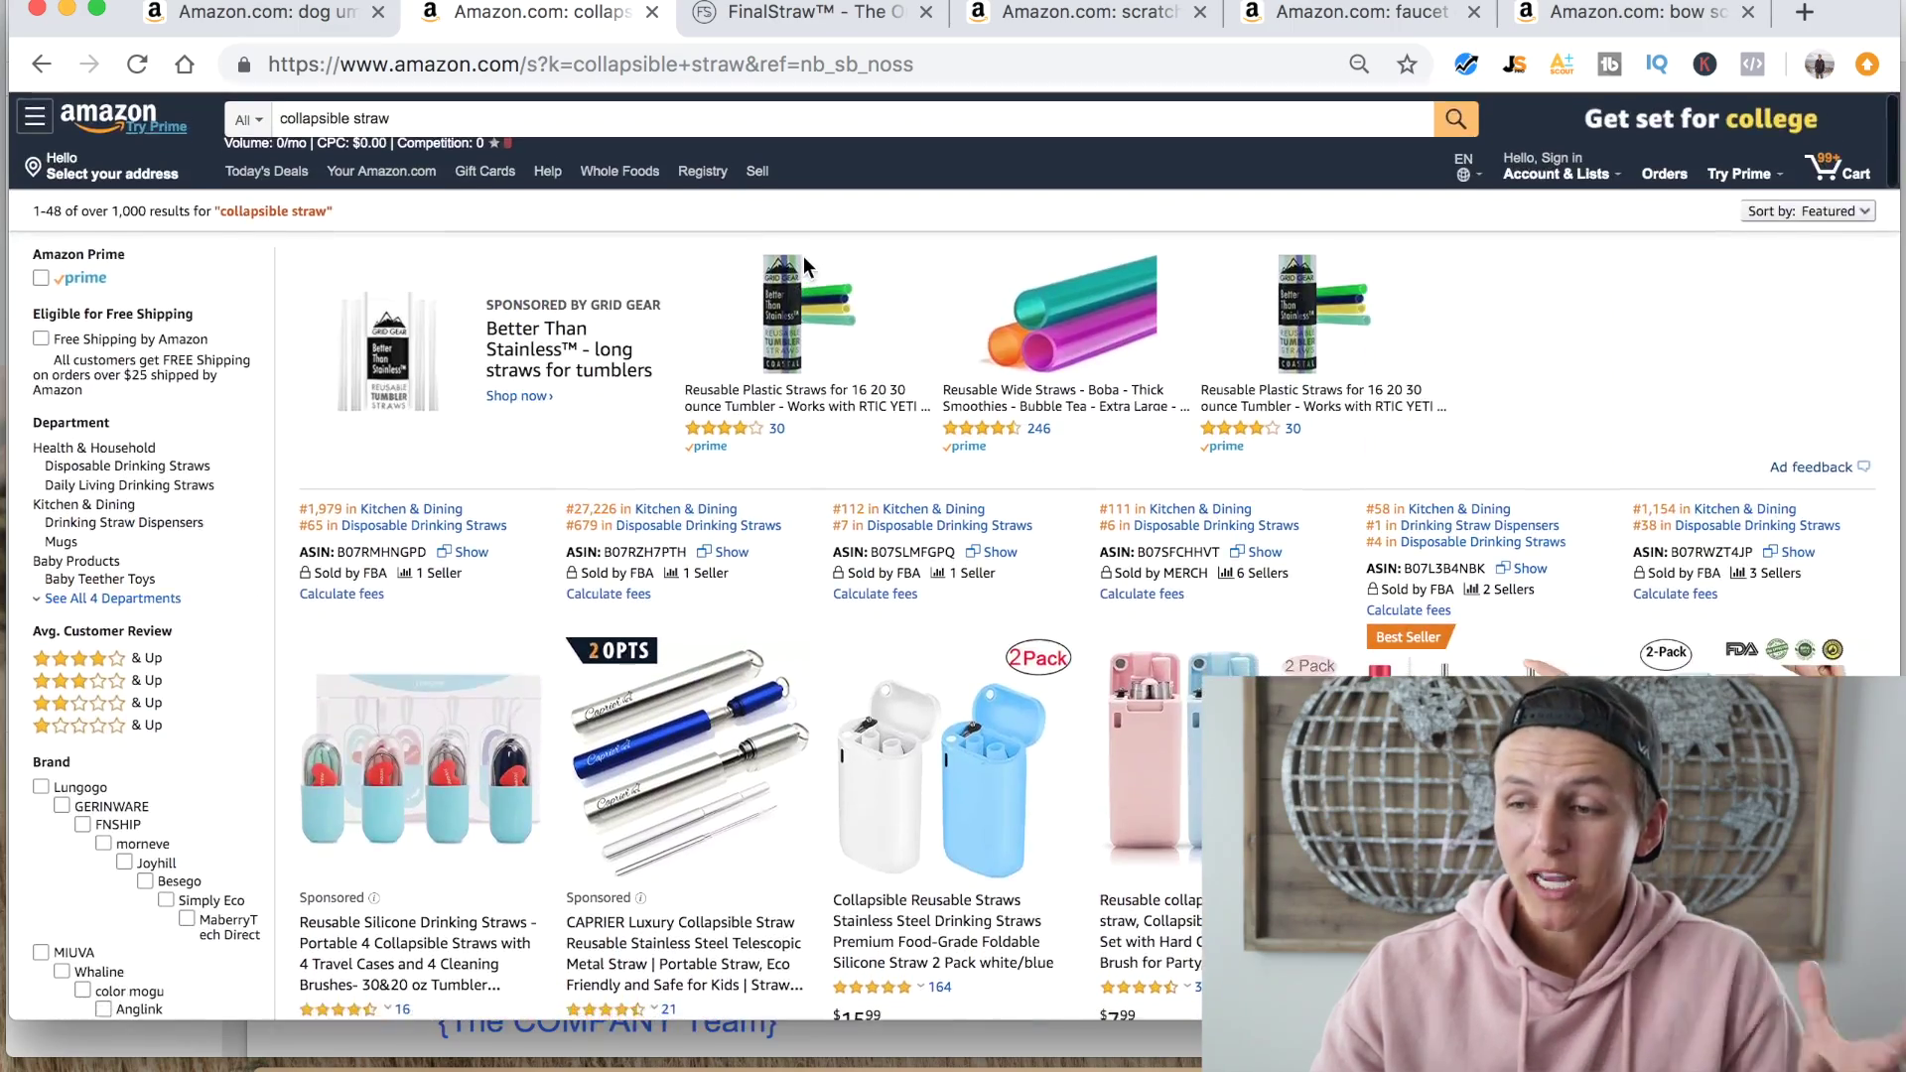
pyautogui.scroll(-5, 806, 268)
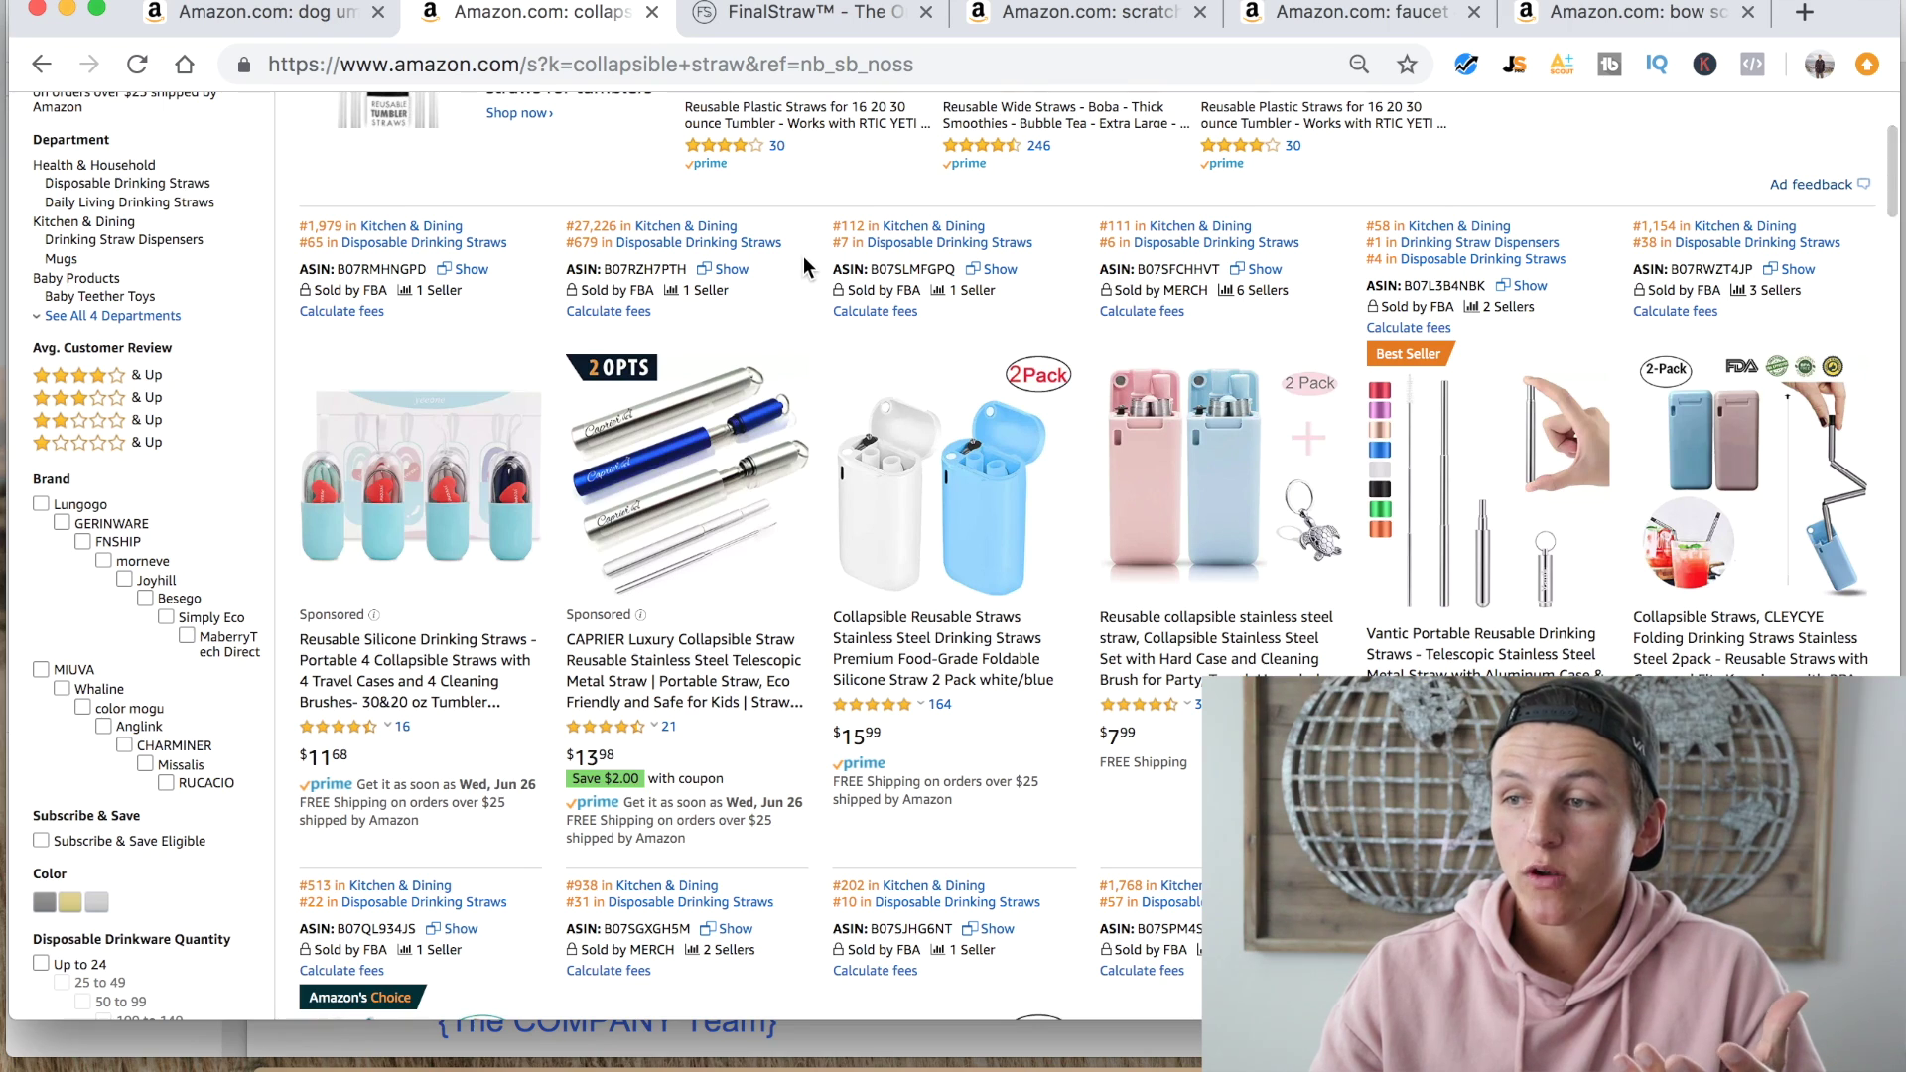
# Look through further rows of collapsible straw listings, comparing their designs, prices and star ratings.
pyautogui.scroll(-2, 802, 256)
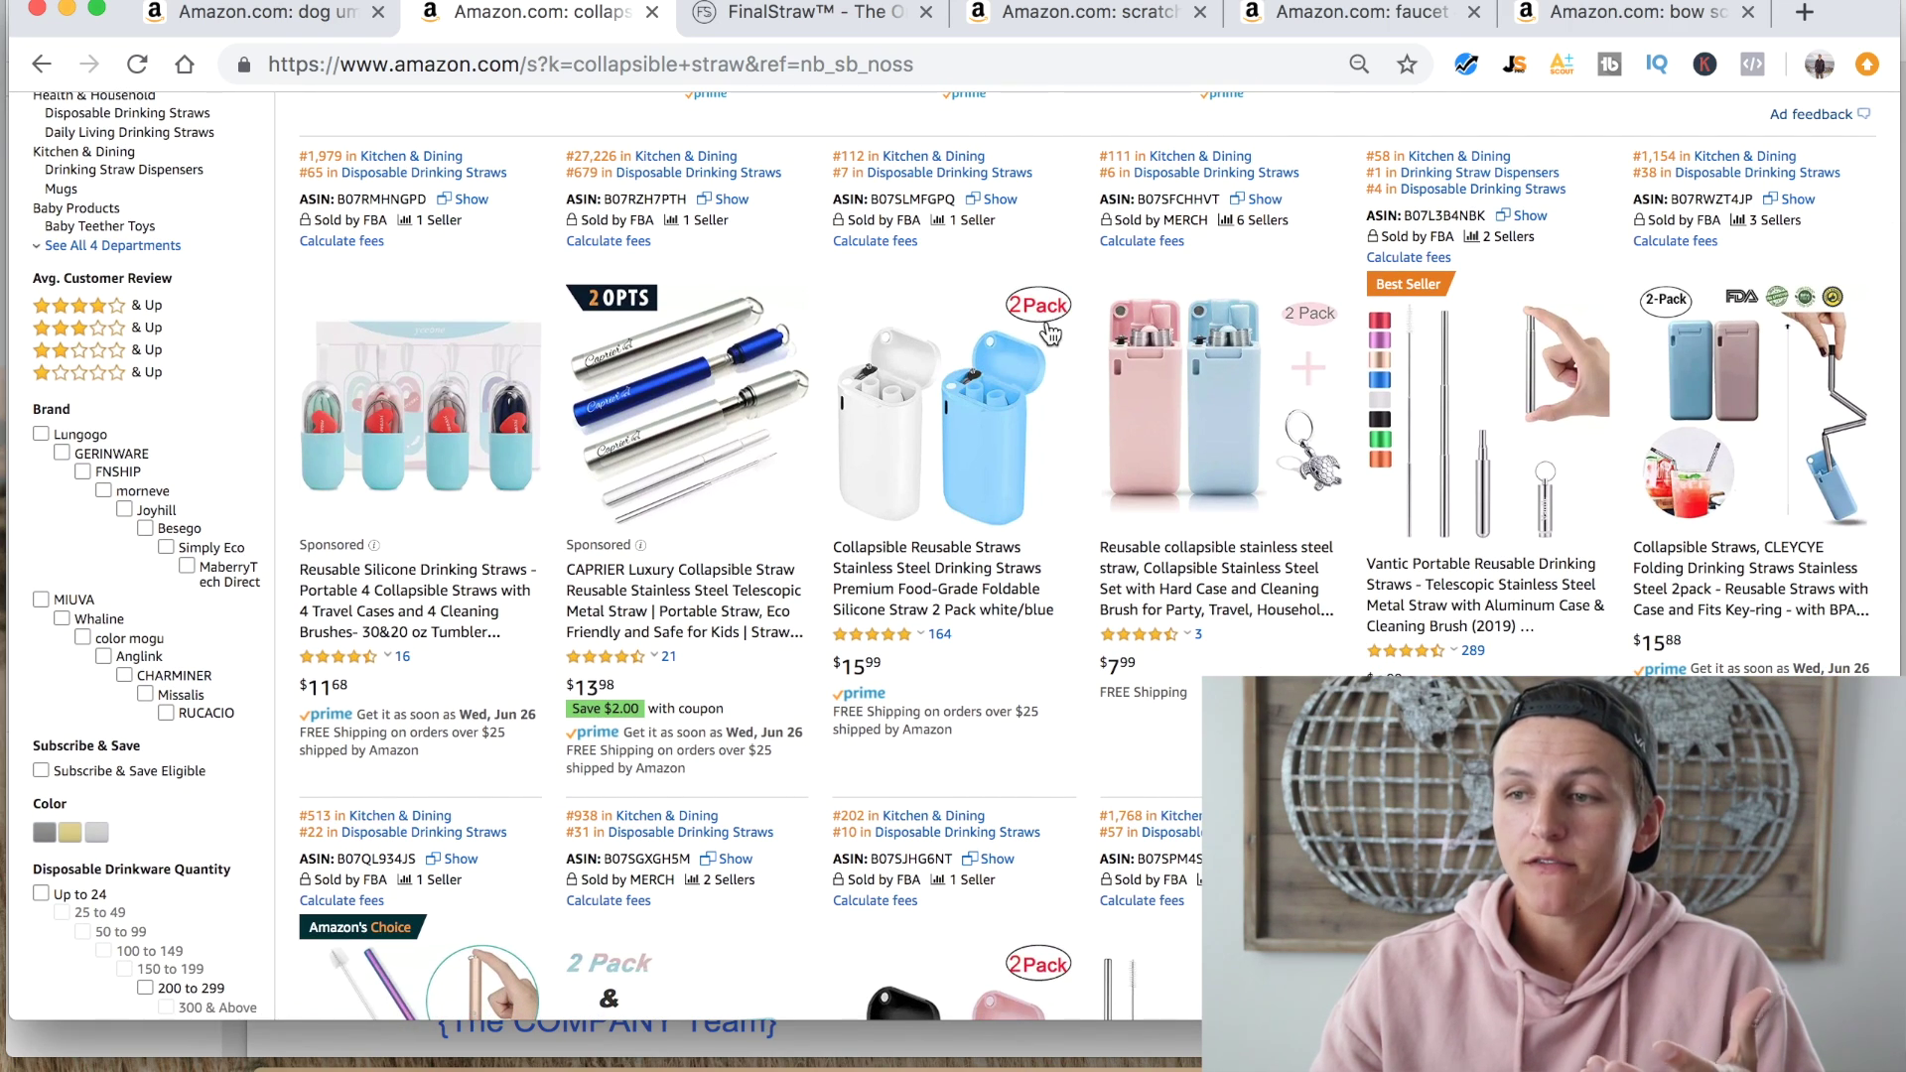
pyautogui.scroll(-10, 1033, 320)
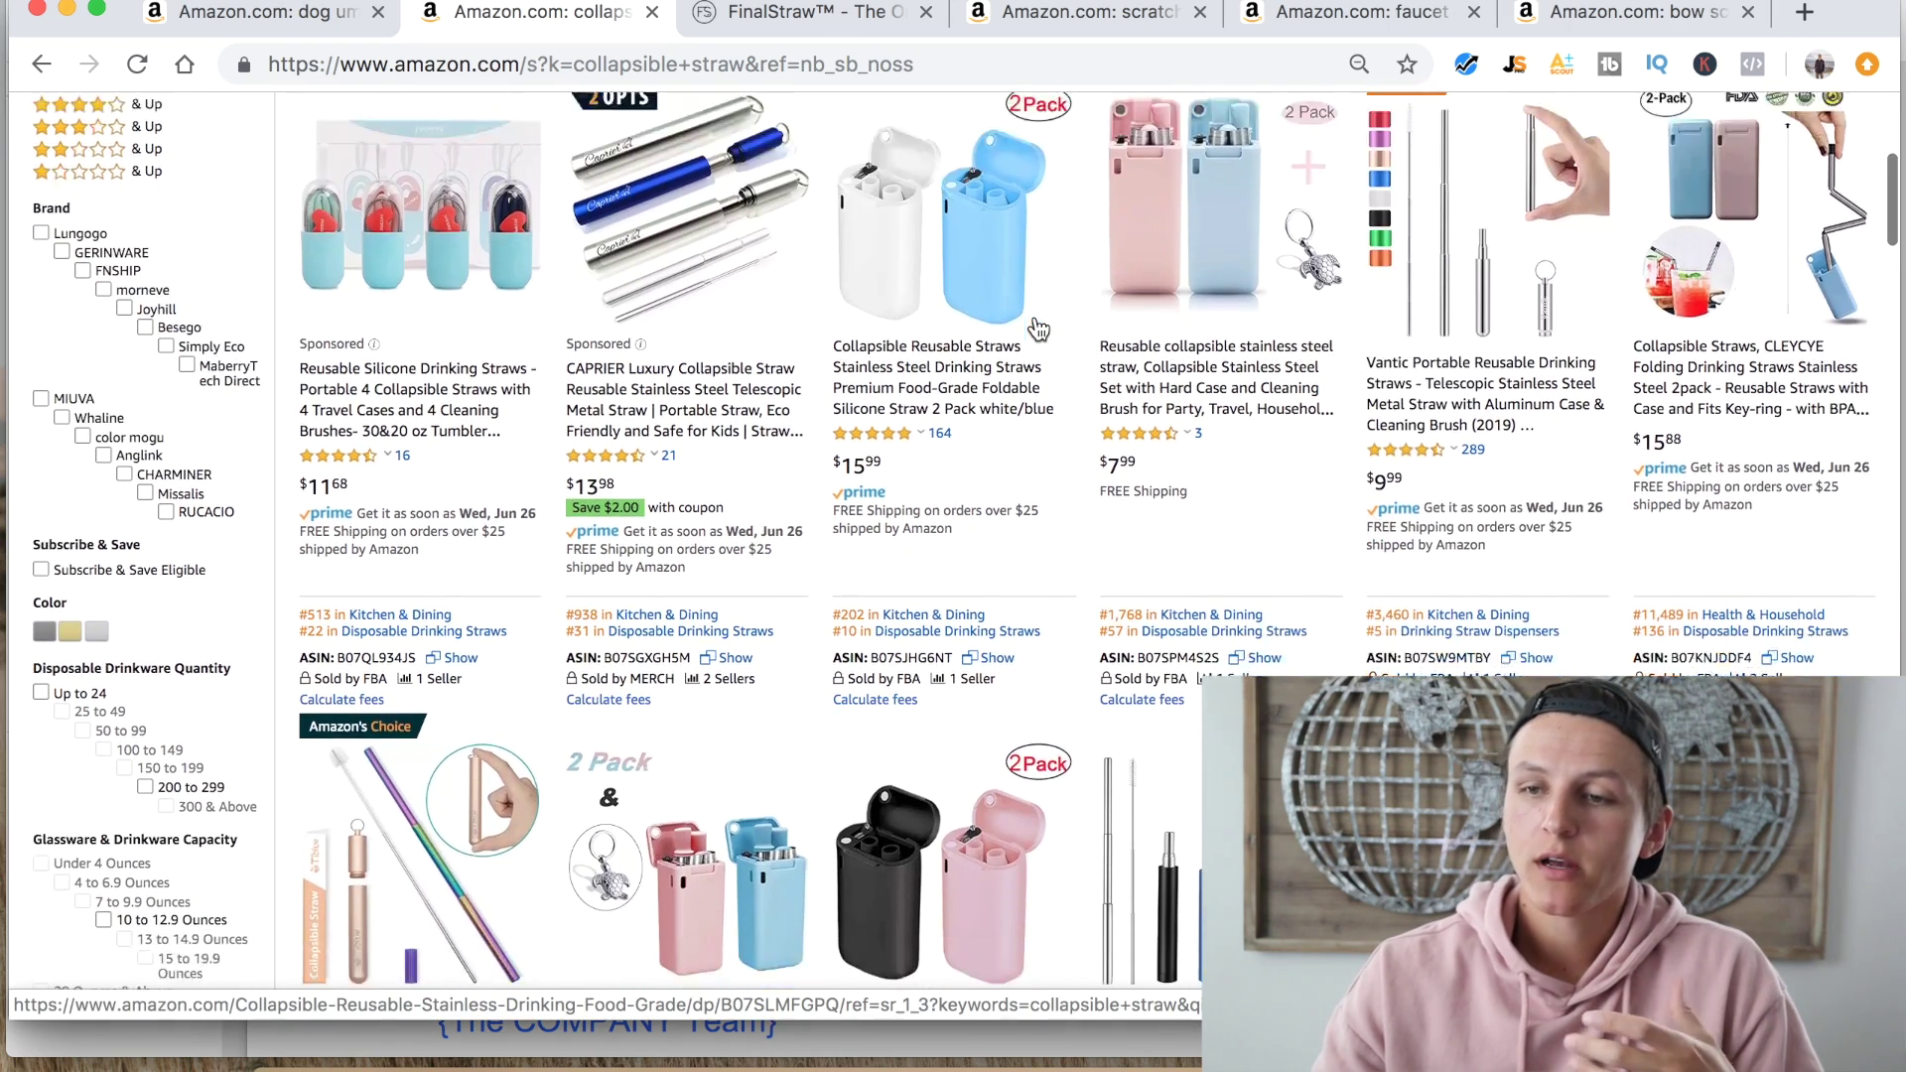
pyautogui.scroll(-2, 1034, 326)
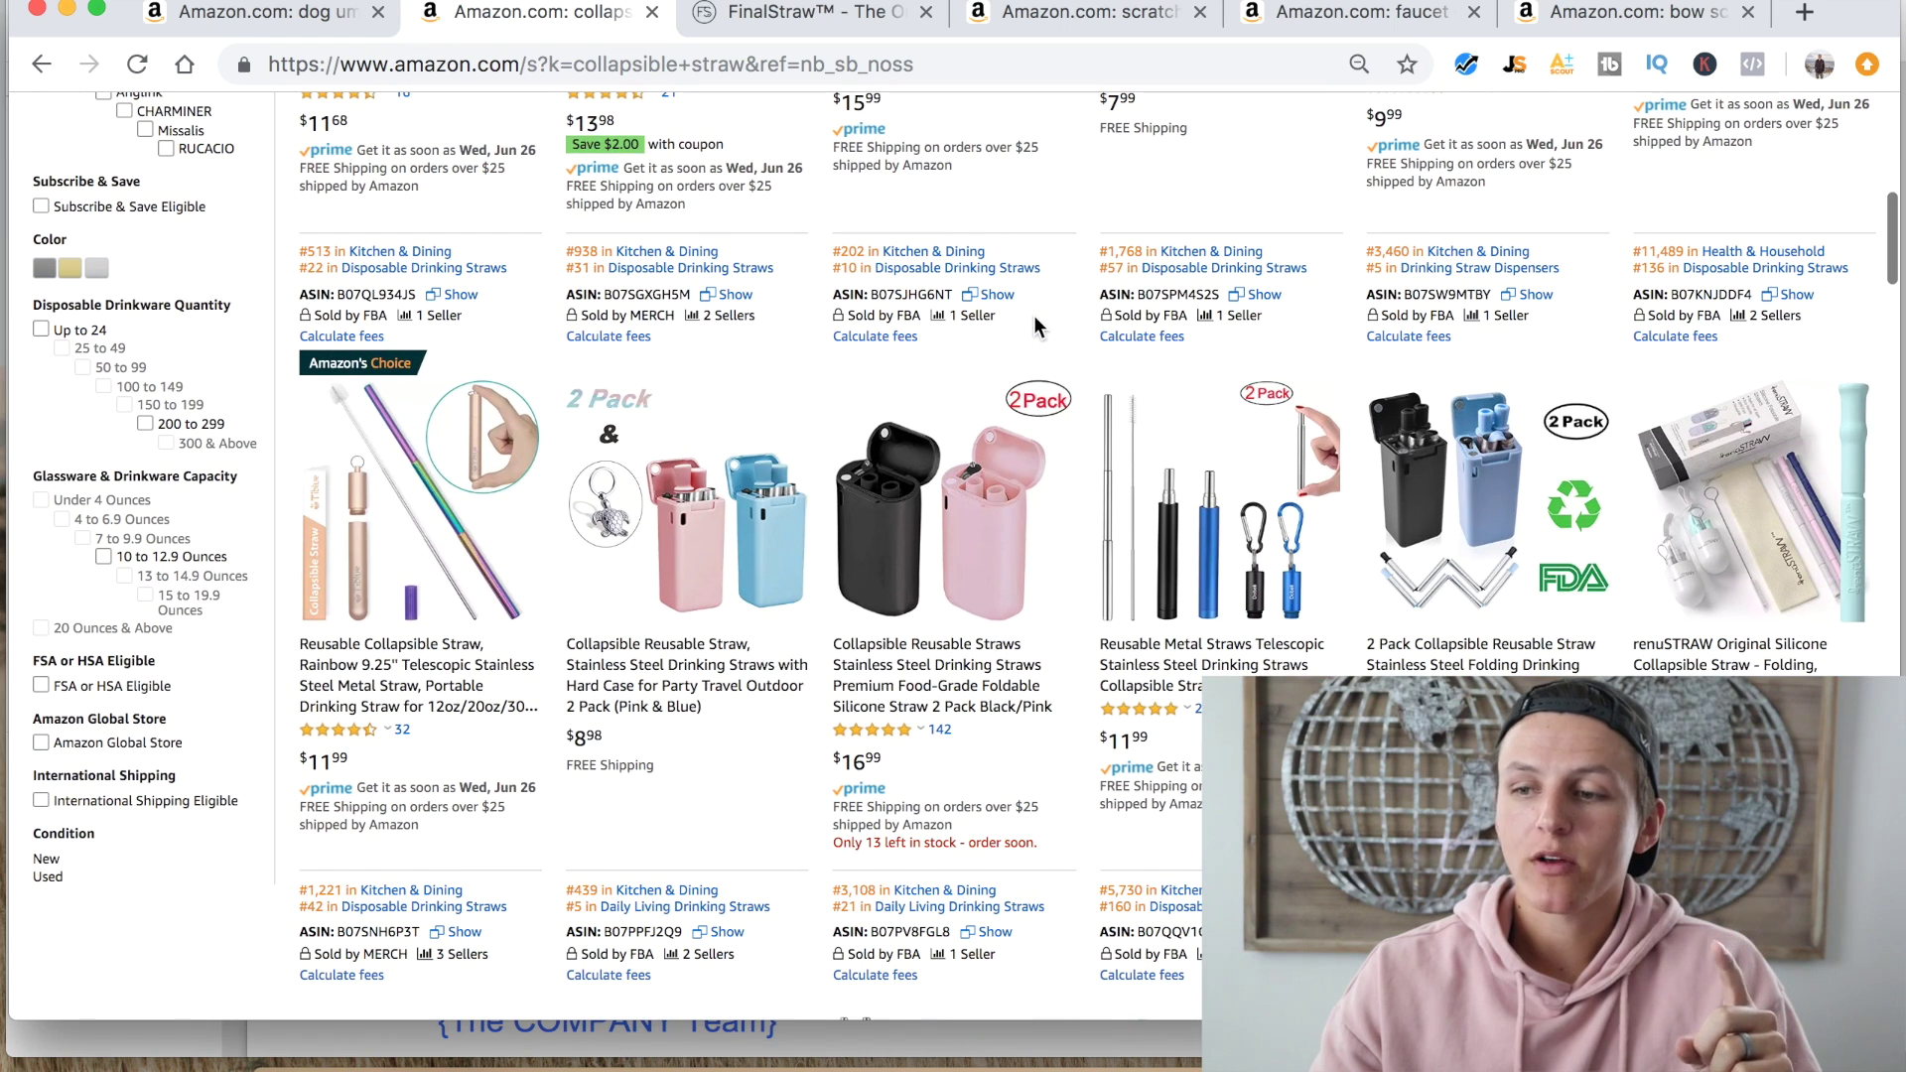
pyautogui.scroll(-1, 1034, 325)
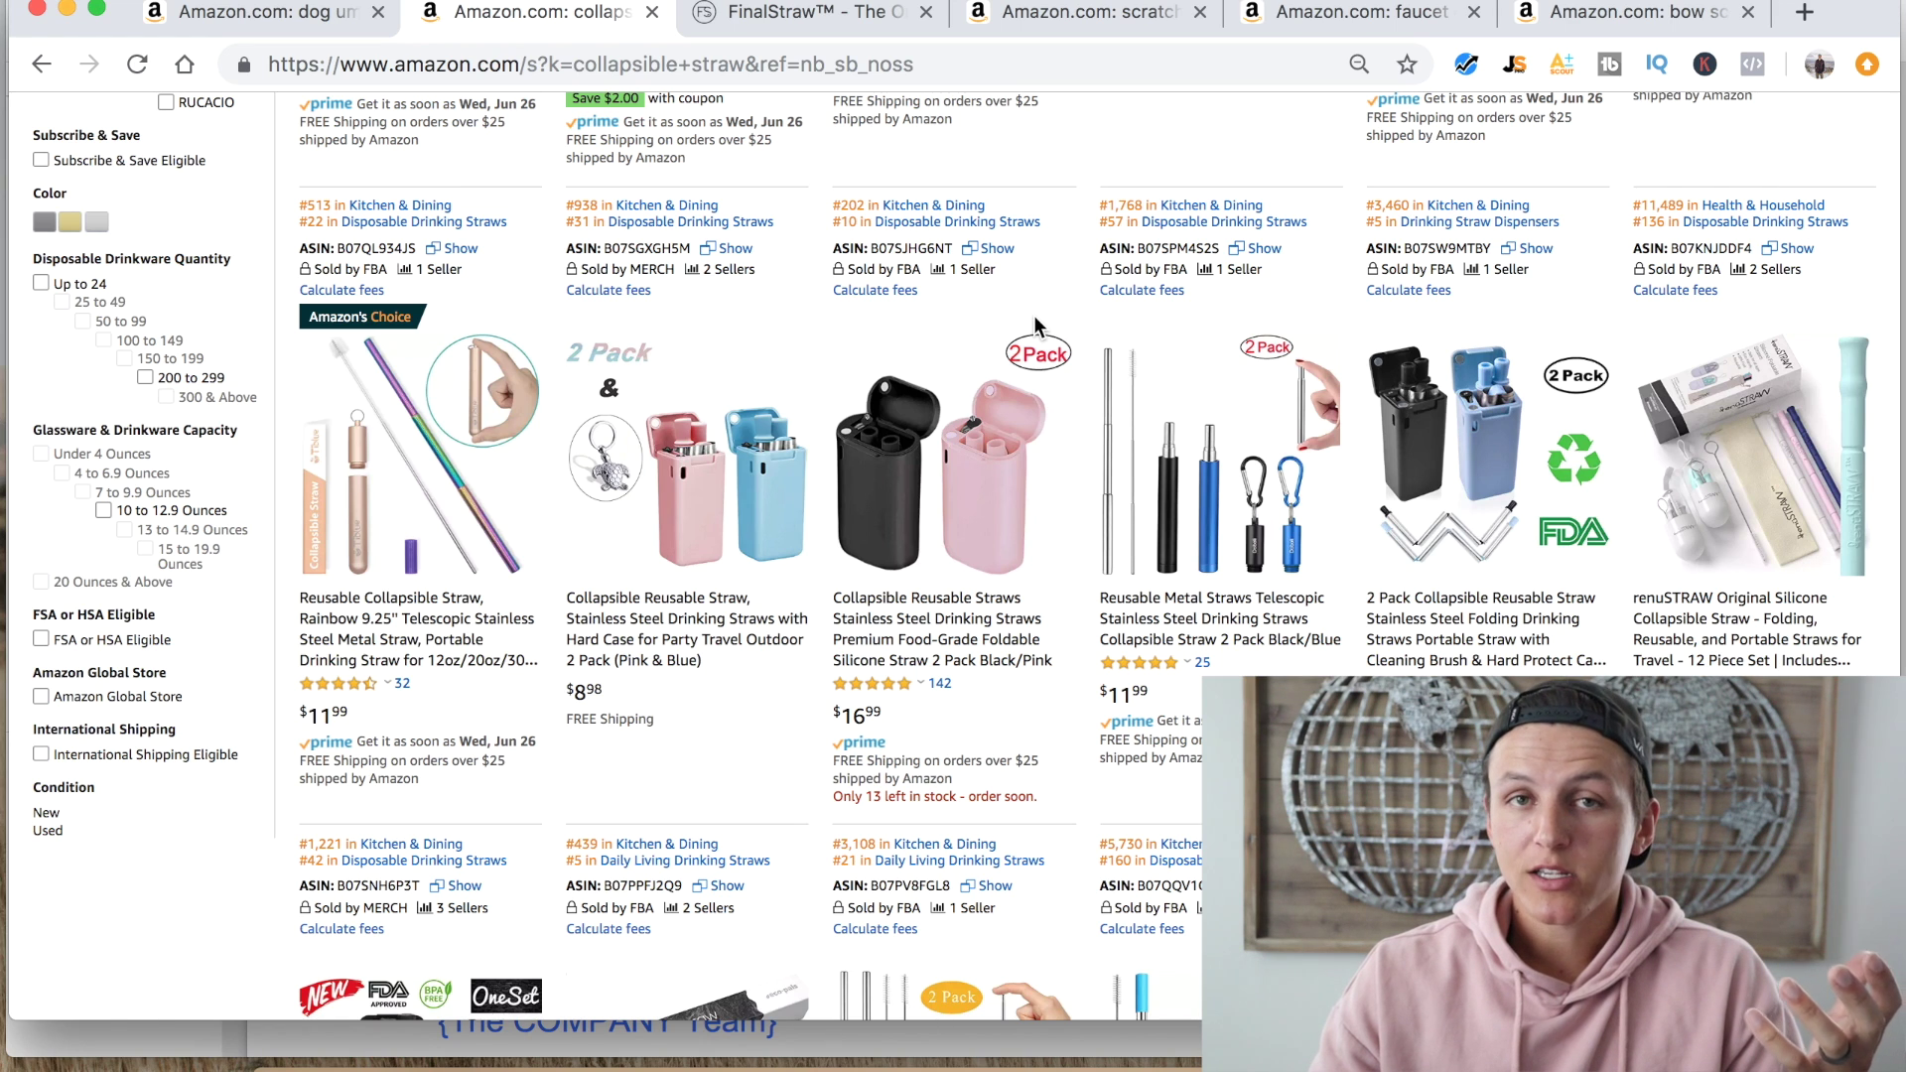
pyautogui.scroll(-4, 1035, 326)
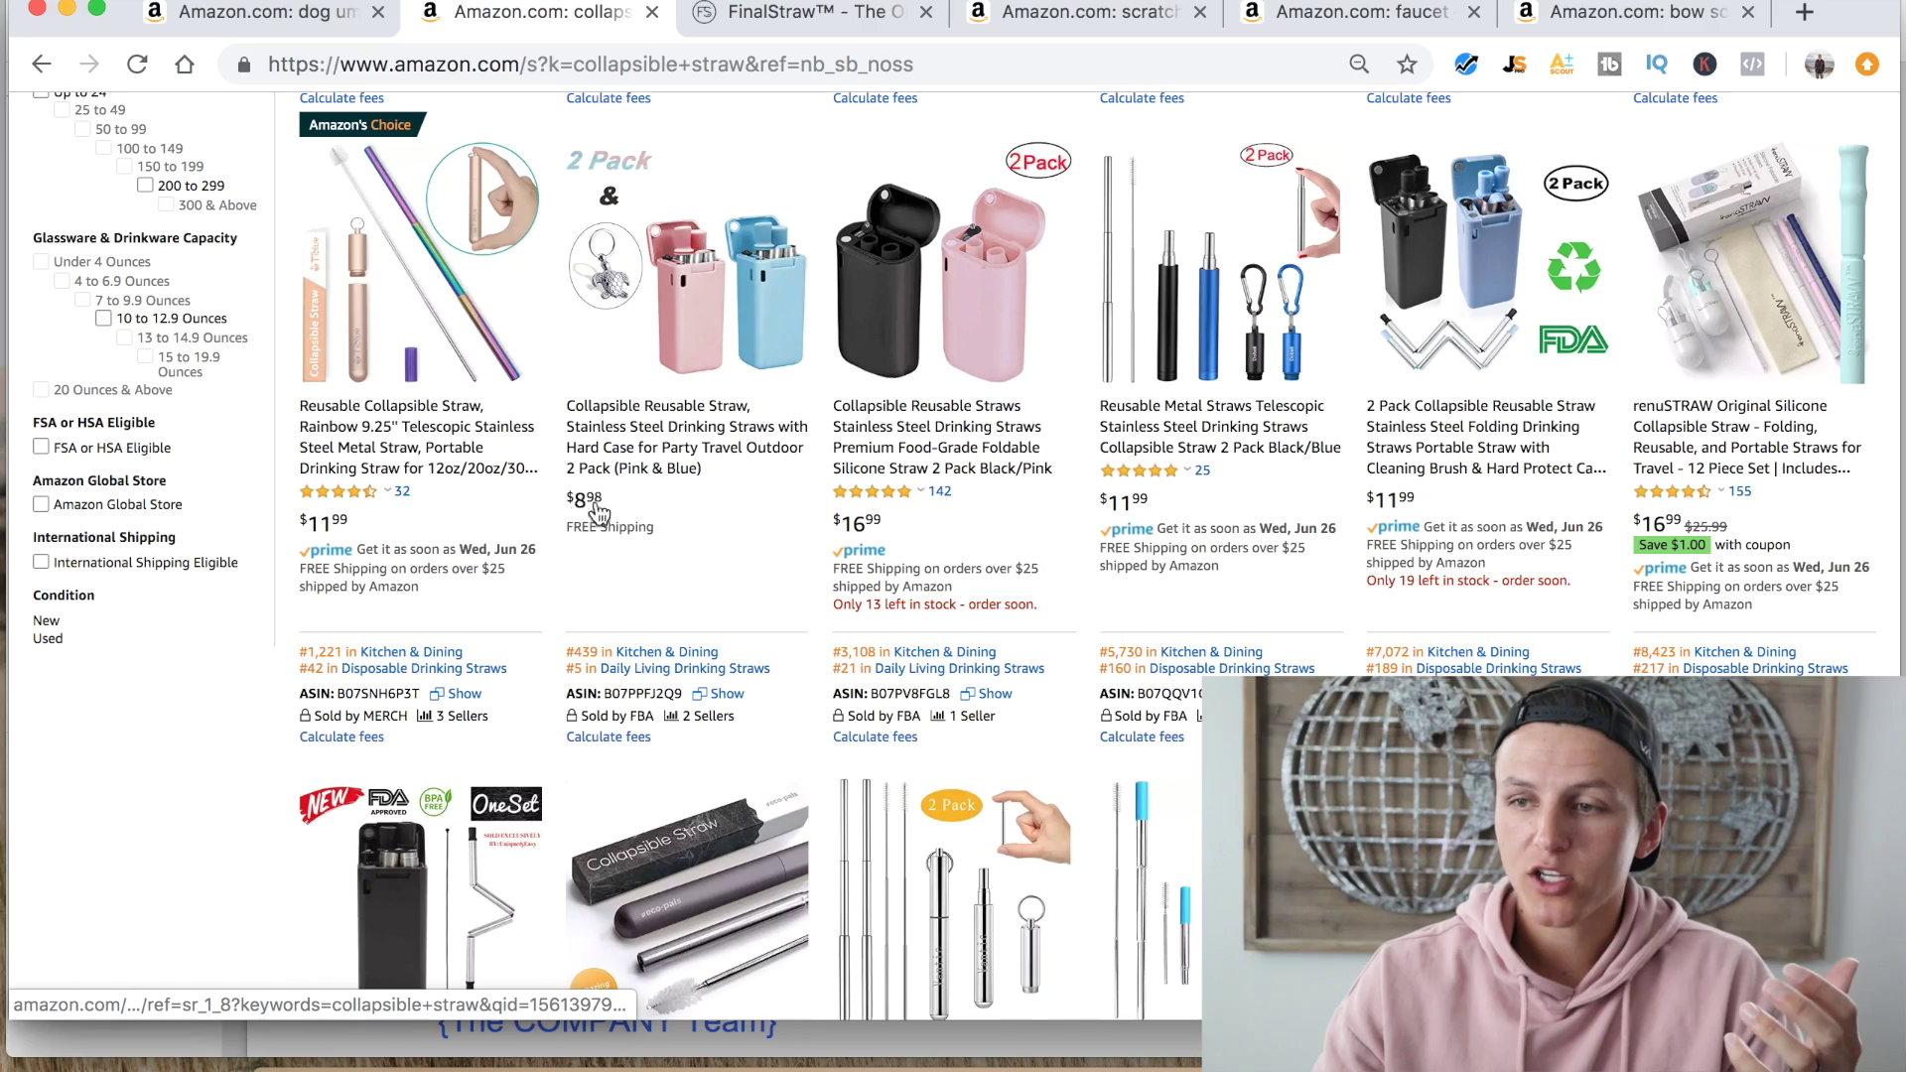
pyautogui.click(873, 490)
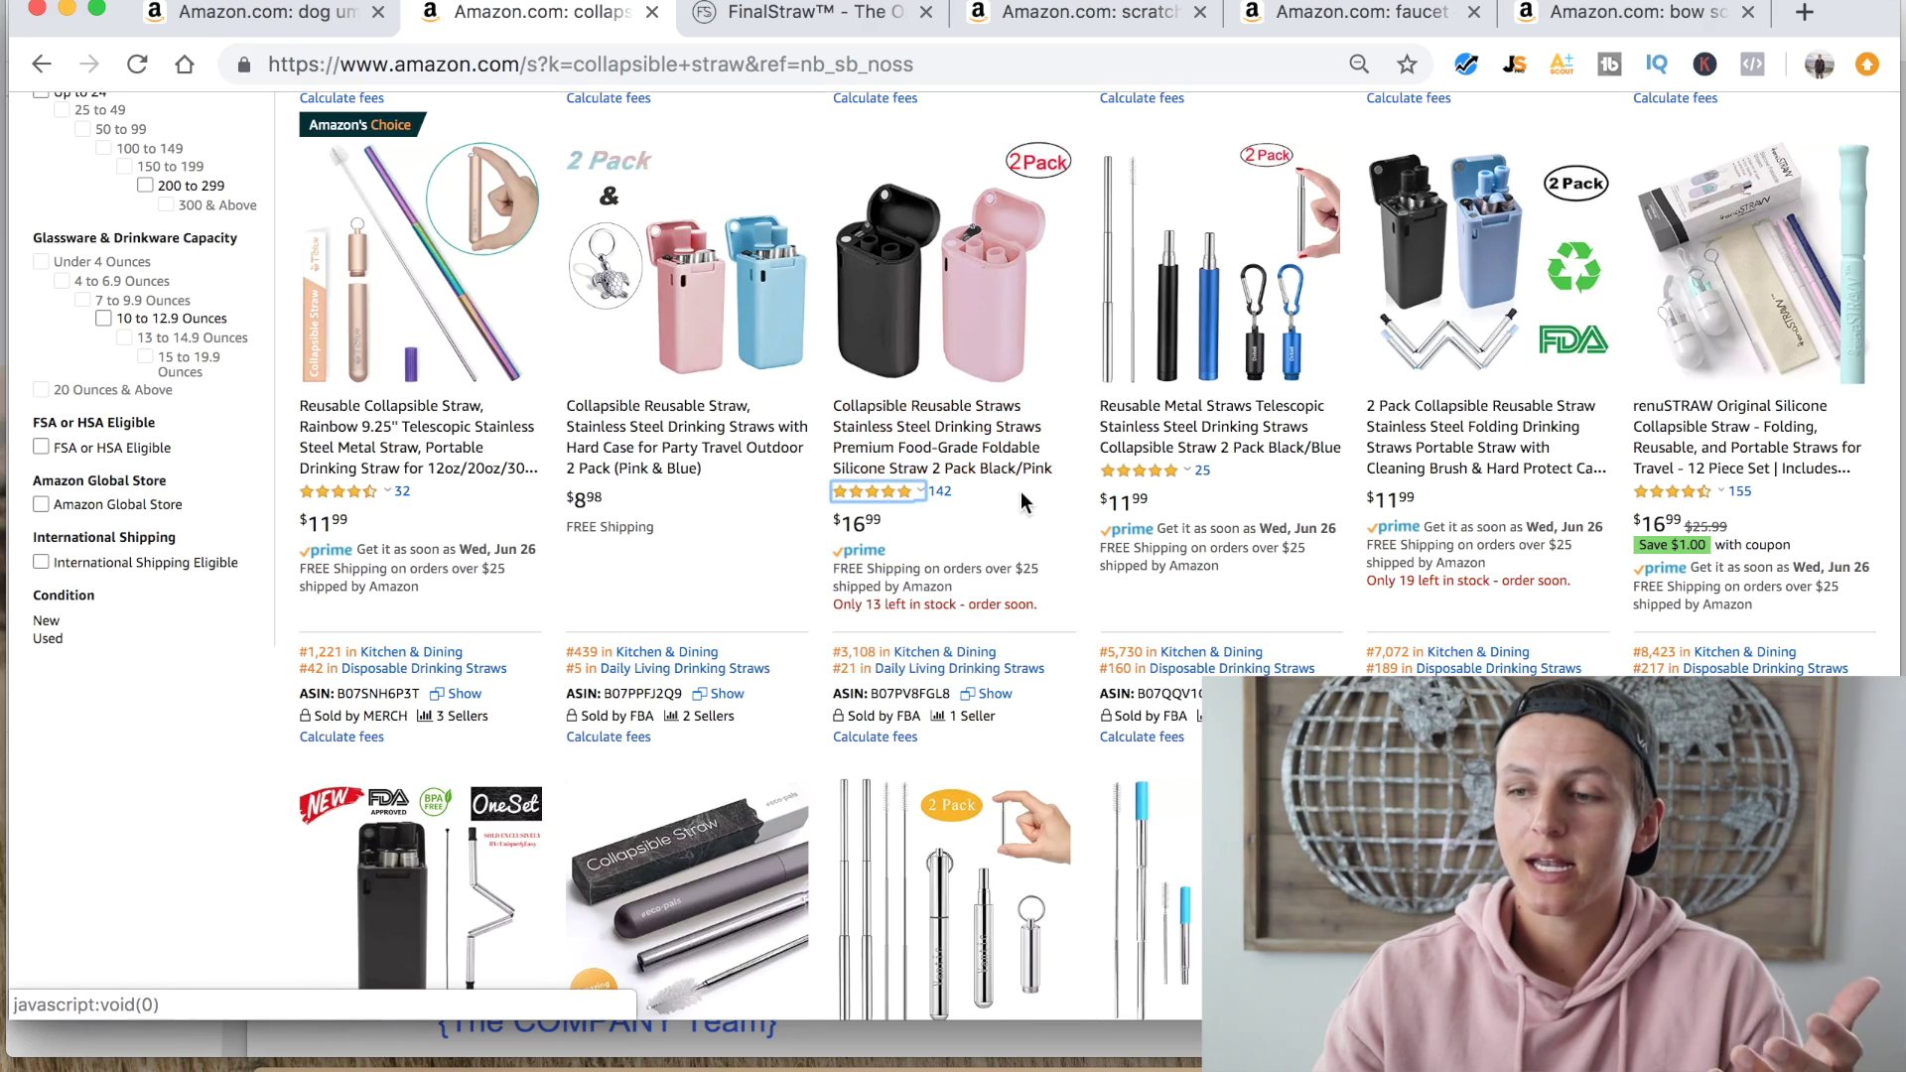
pyautogui.scroll(-6, 1024, 497)
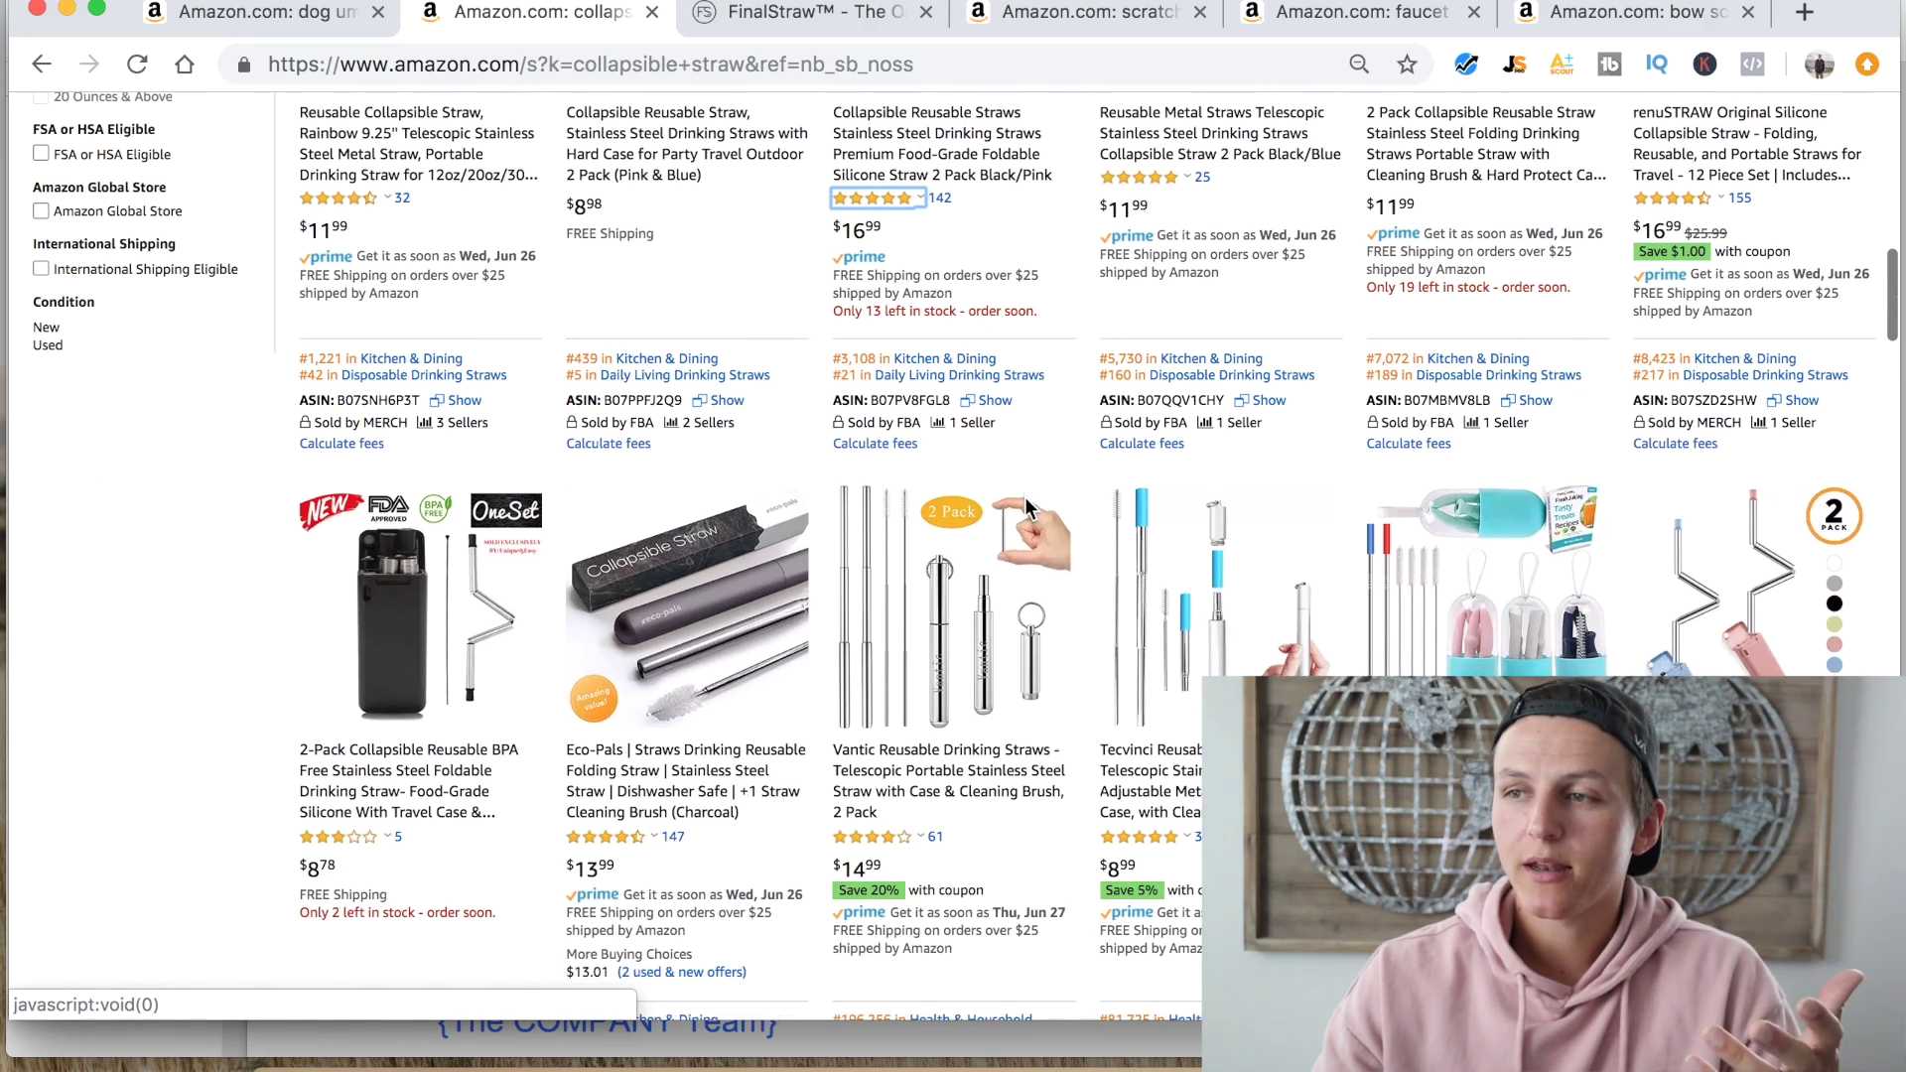
# Run the Helium 10 Xray product research on the collapsible straw results and review each listing's sales and revenue.
pyautogui.scroll(15, 1025, 497)
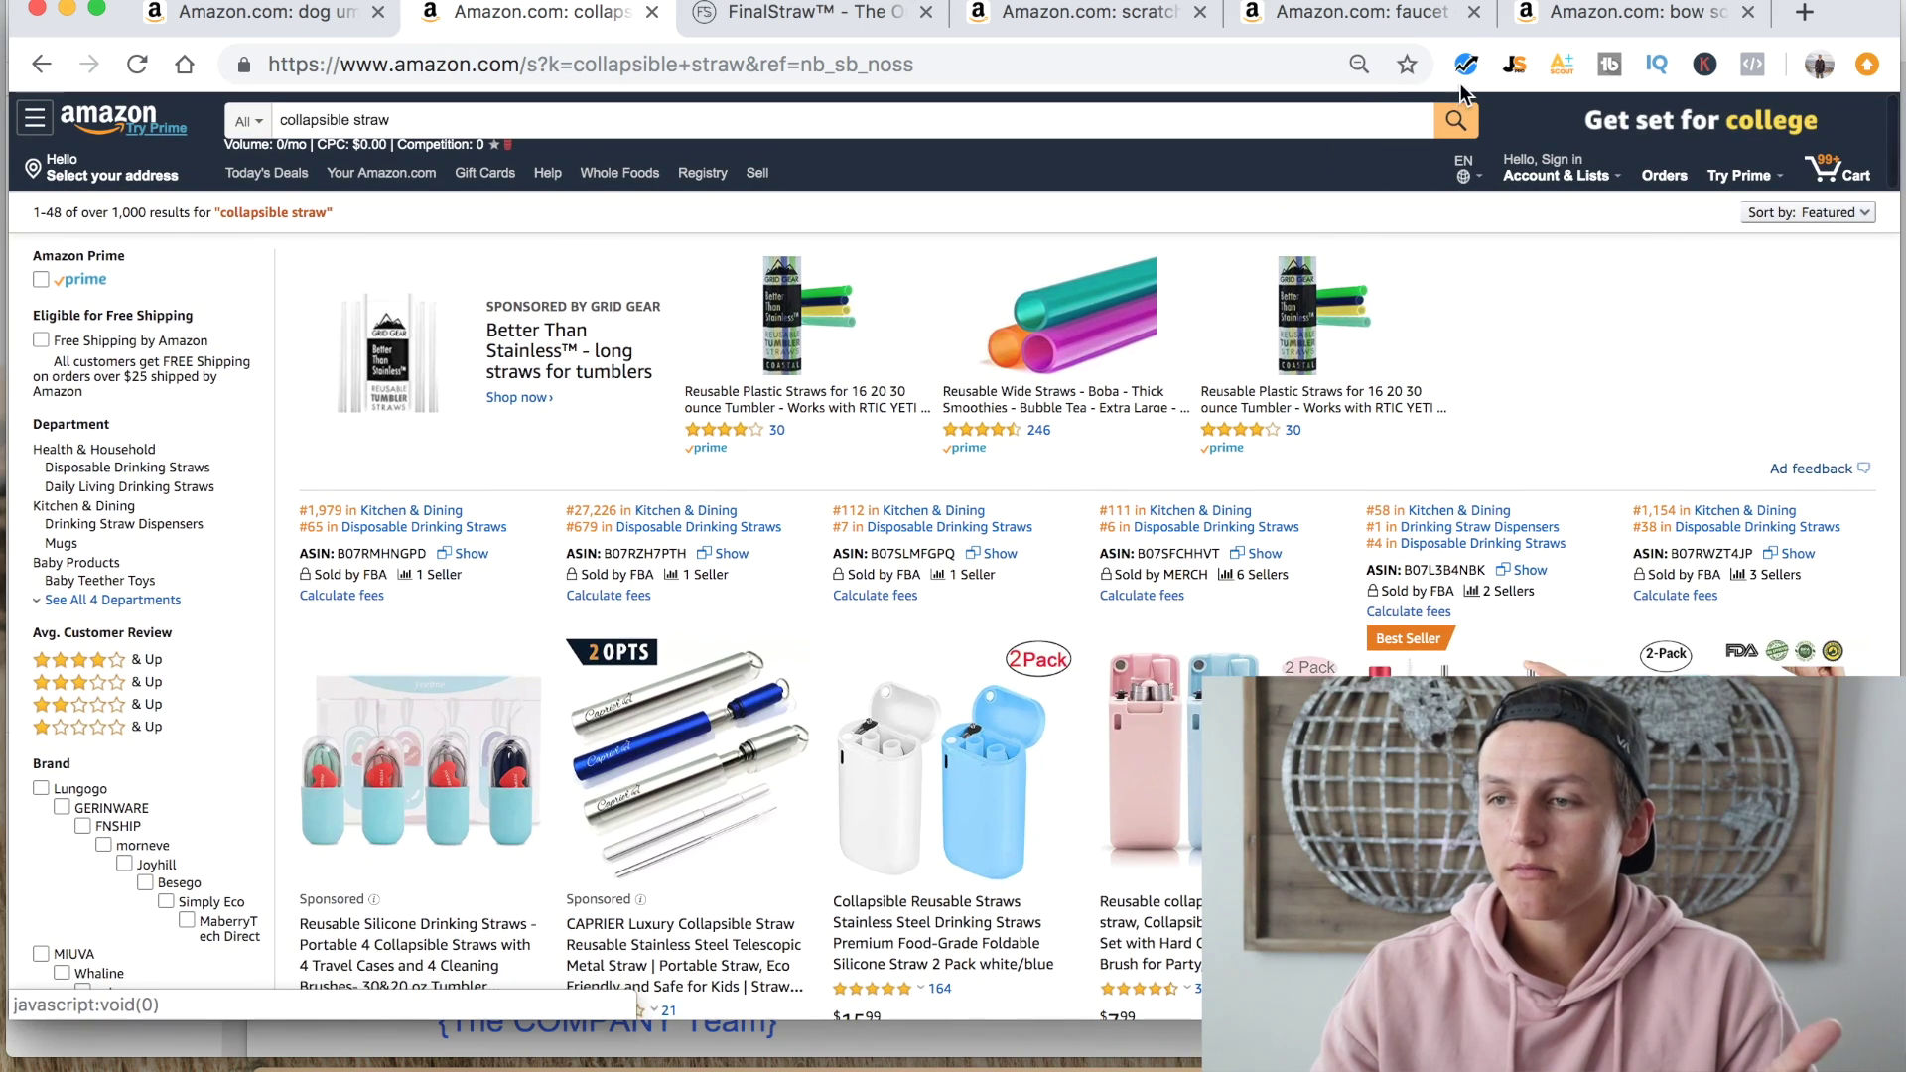
pyautogui.click(1467, 65)
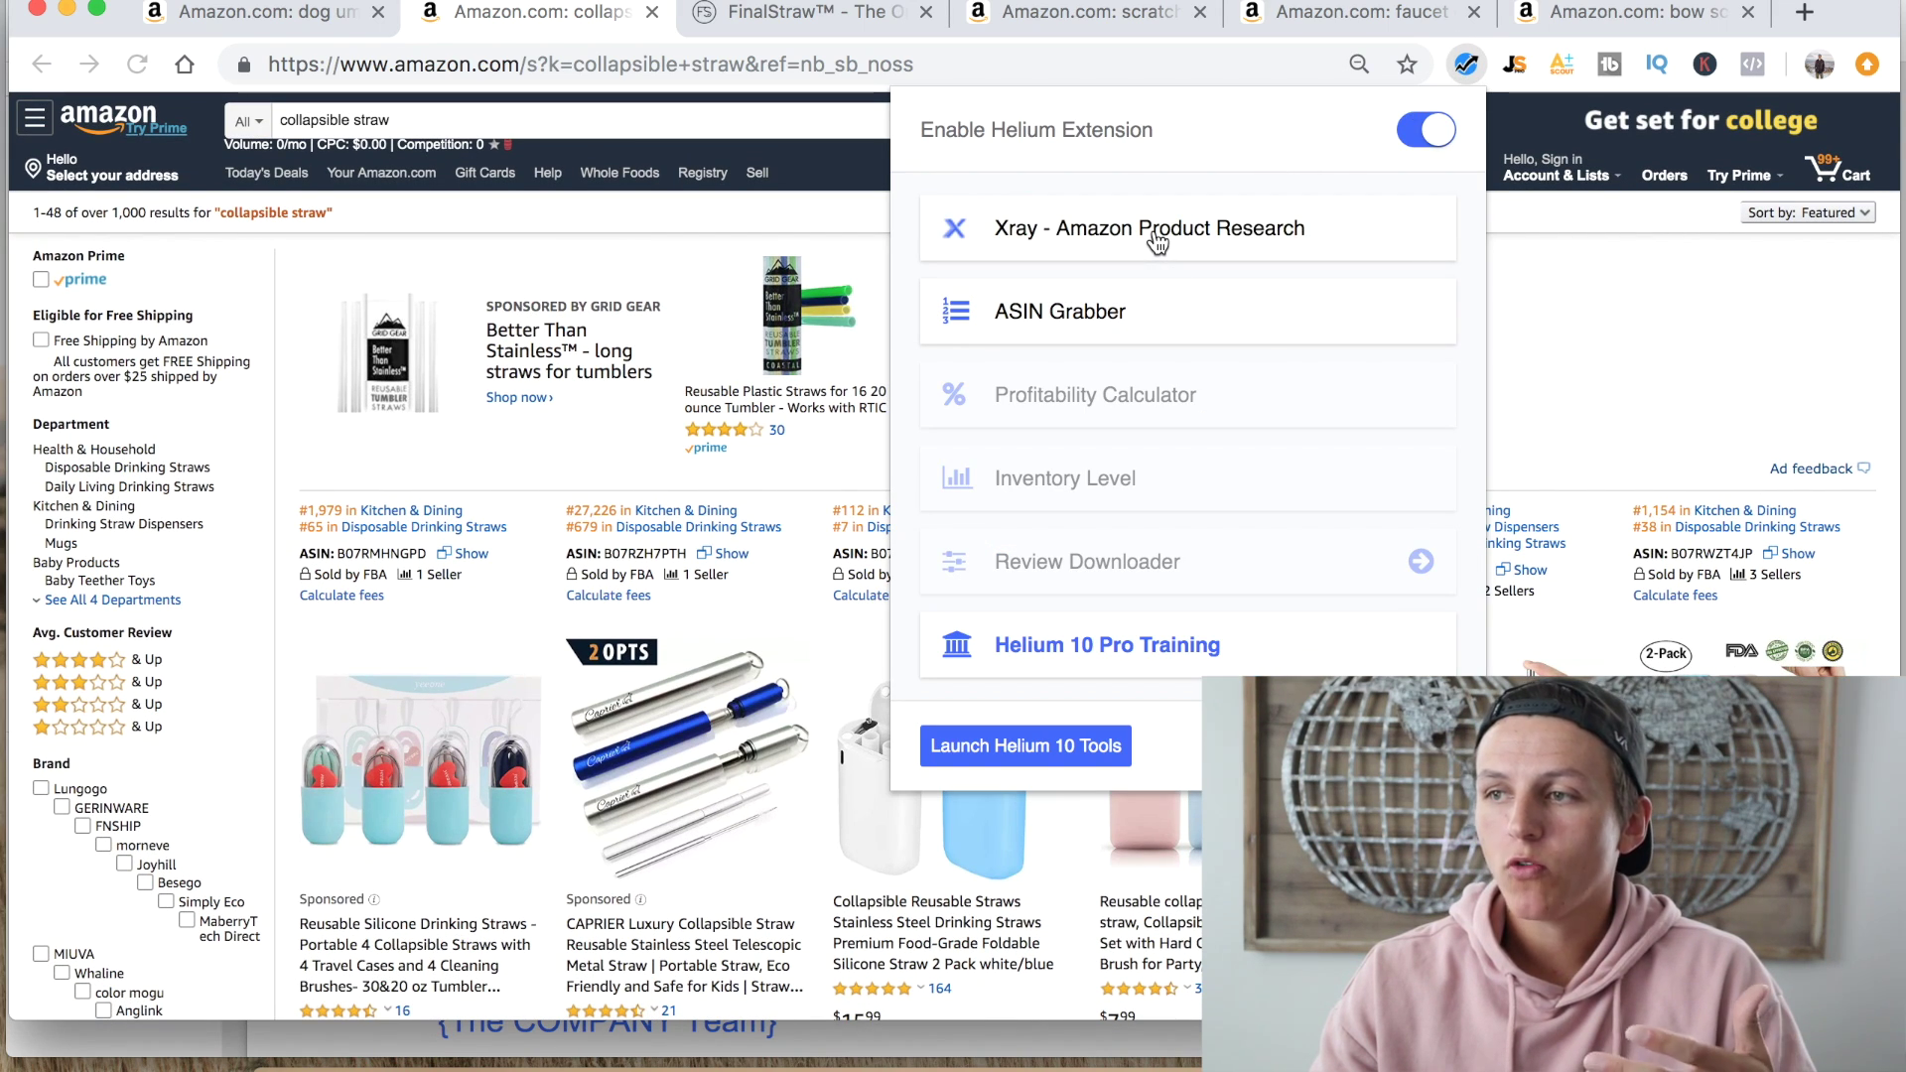
pyautogui.click(1072, 233)
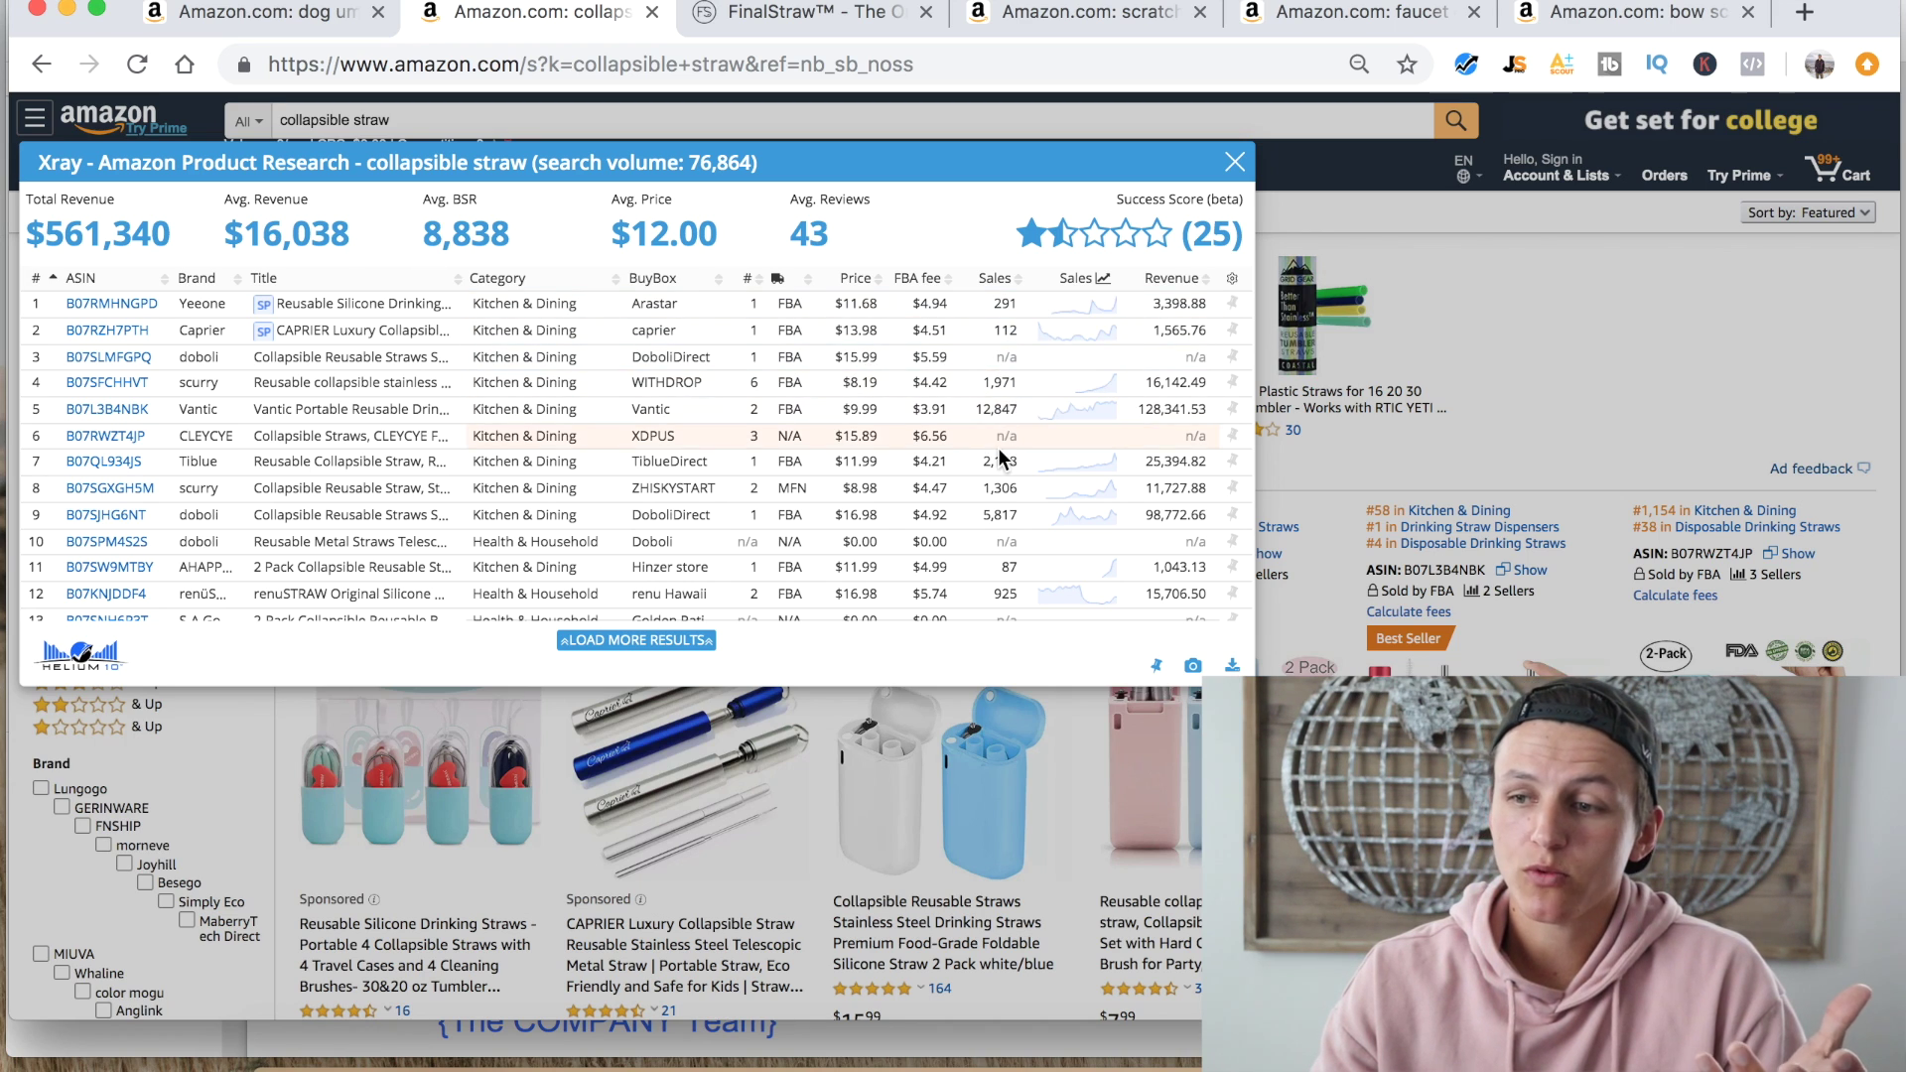
pyautogui.scroll(-2, 998, 448)
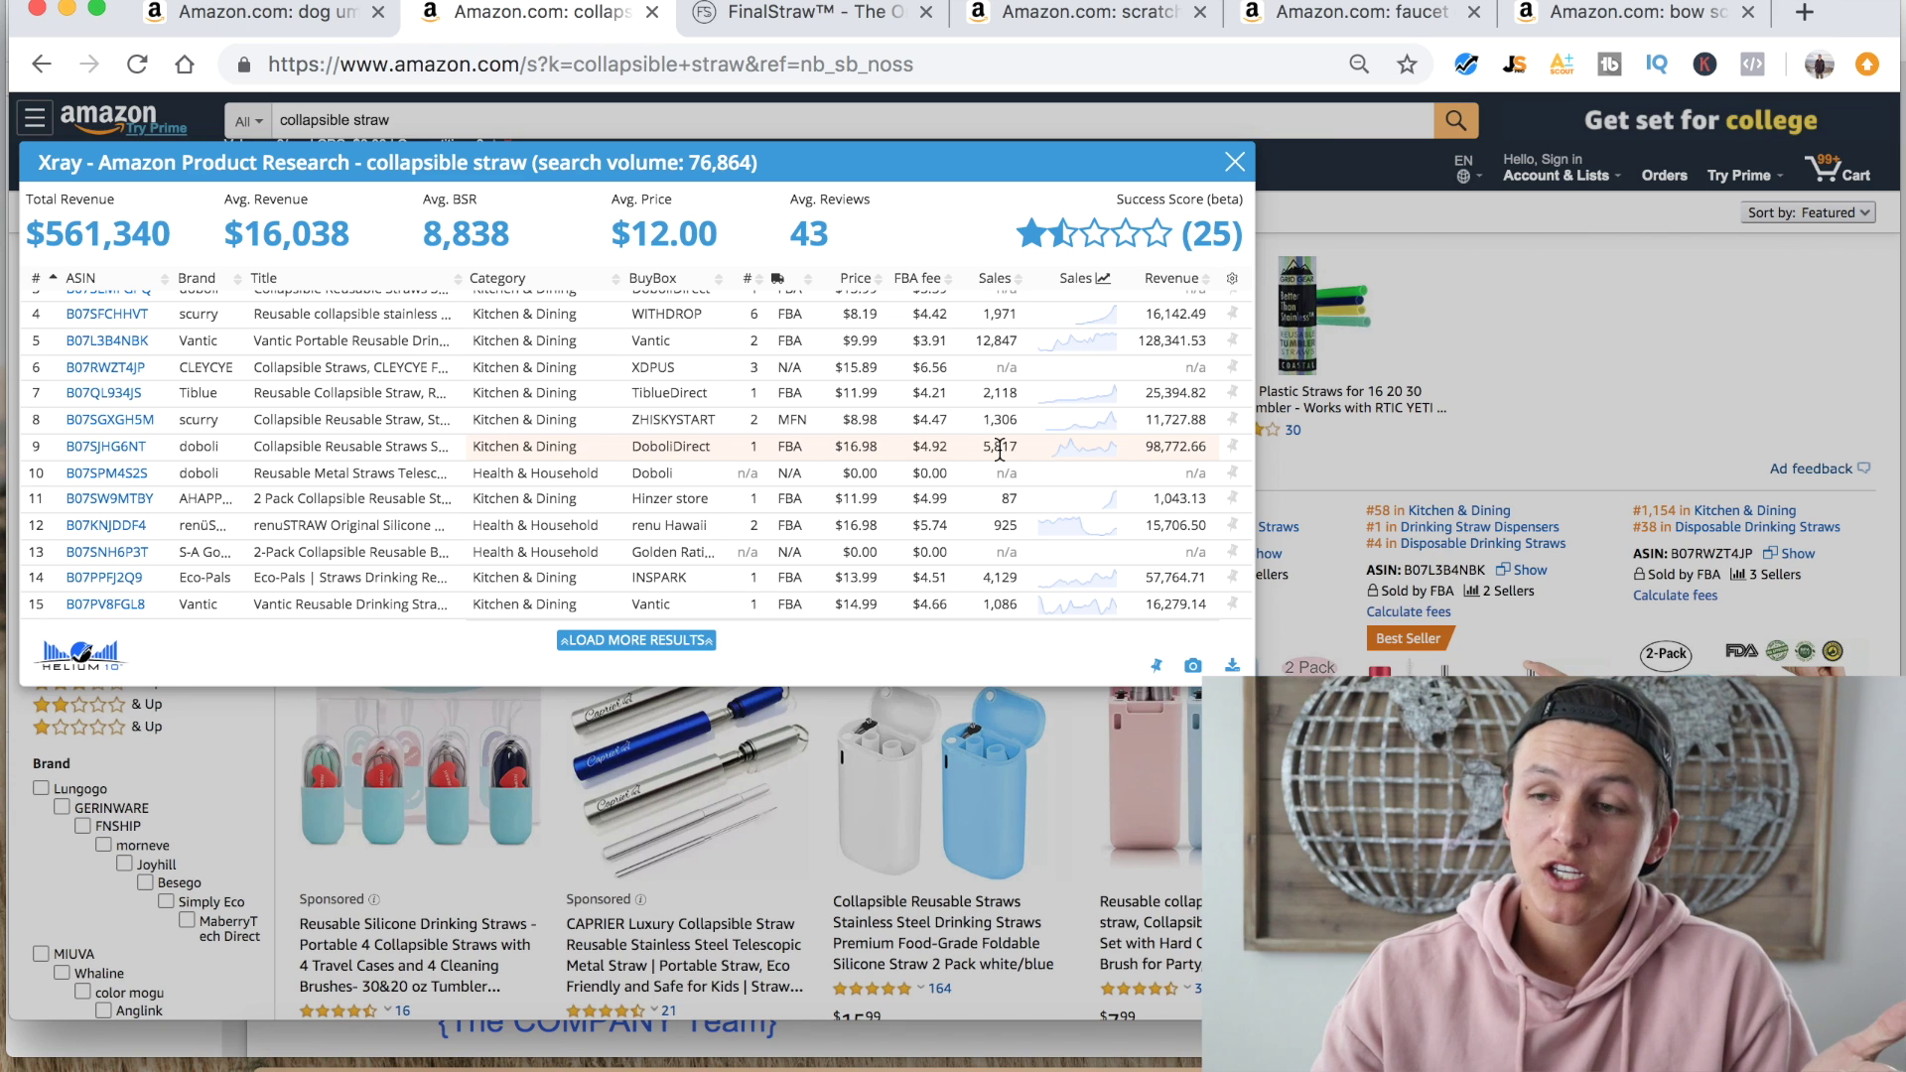
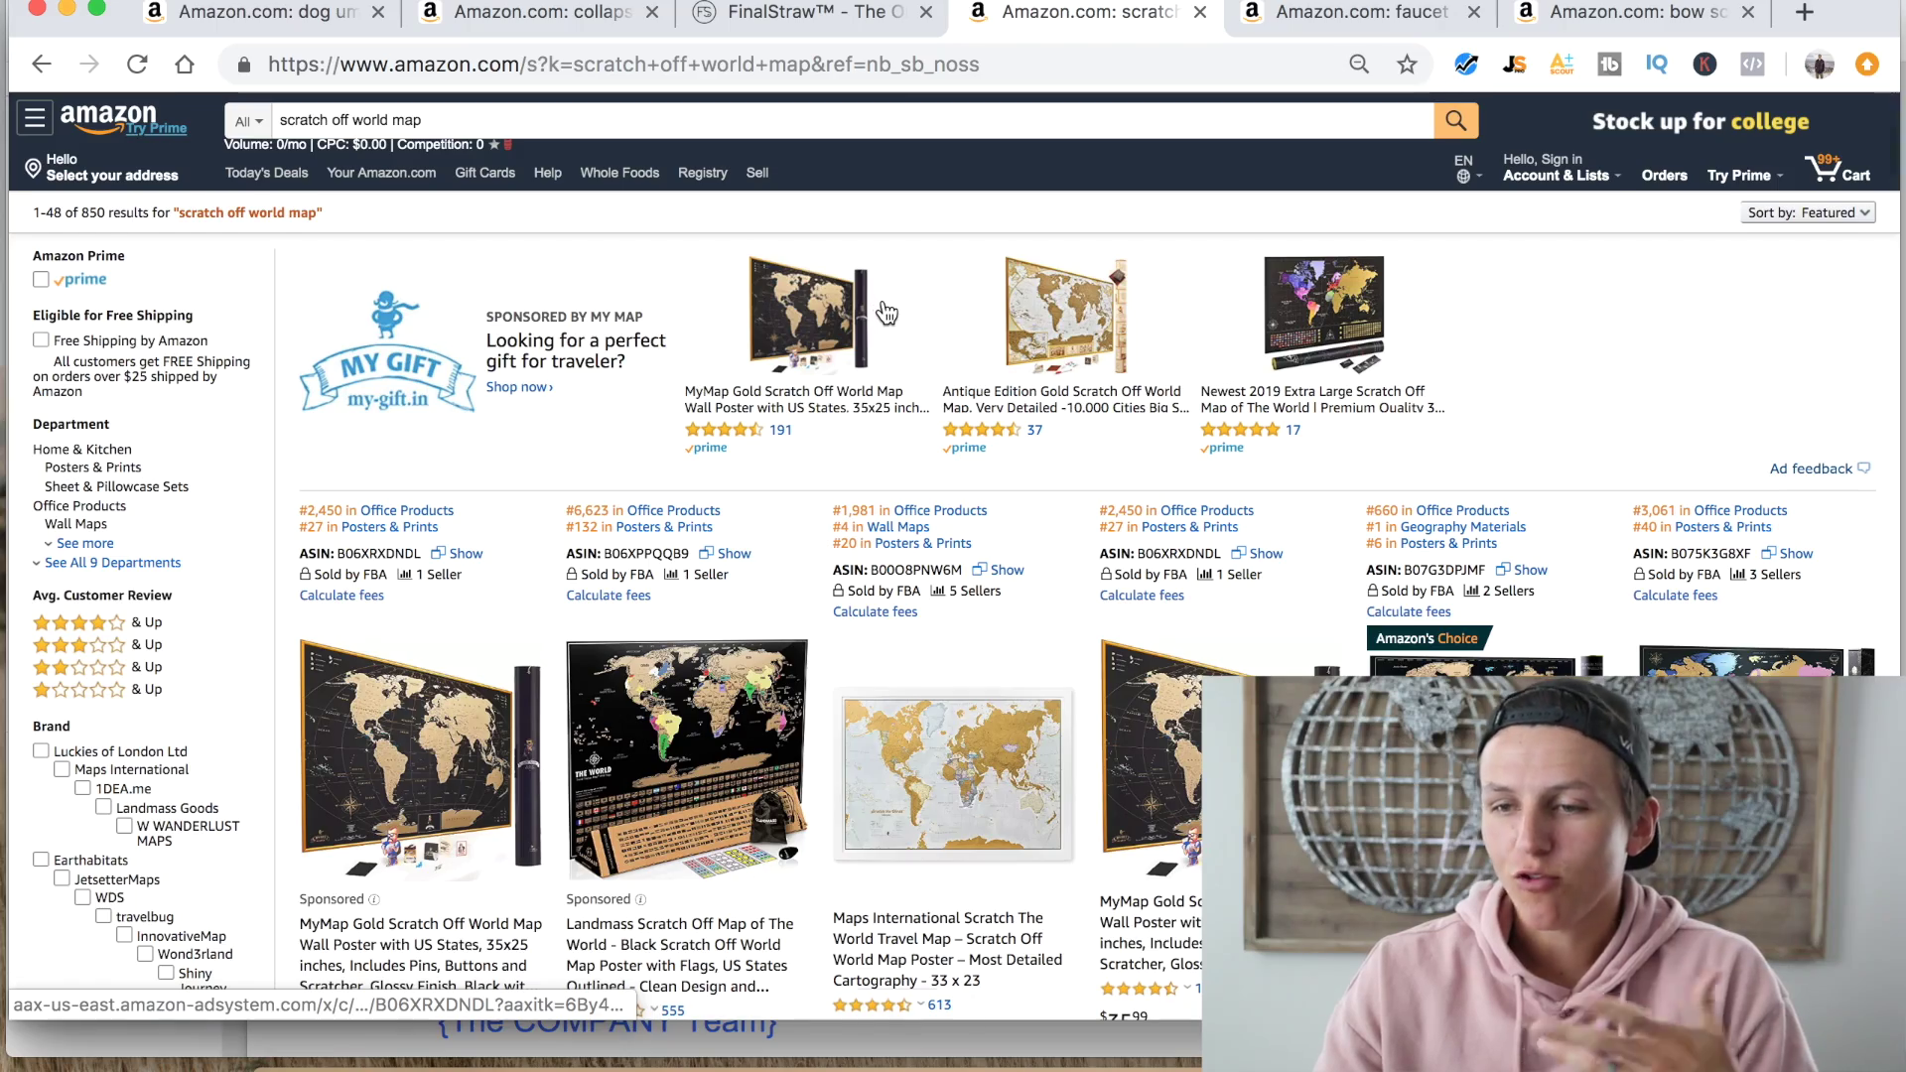
# Examine the scratch off world map listings' designs, prices, sales ranks and reviews.
pyautogui.scroll(-3, 887, 314)
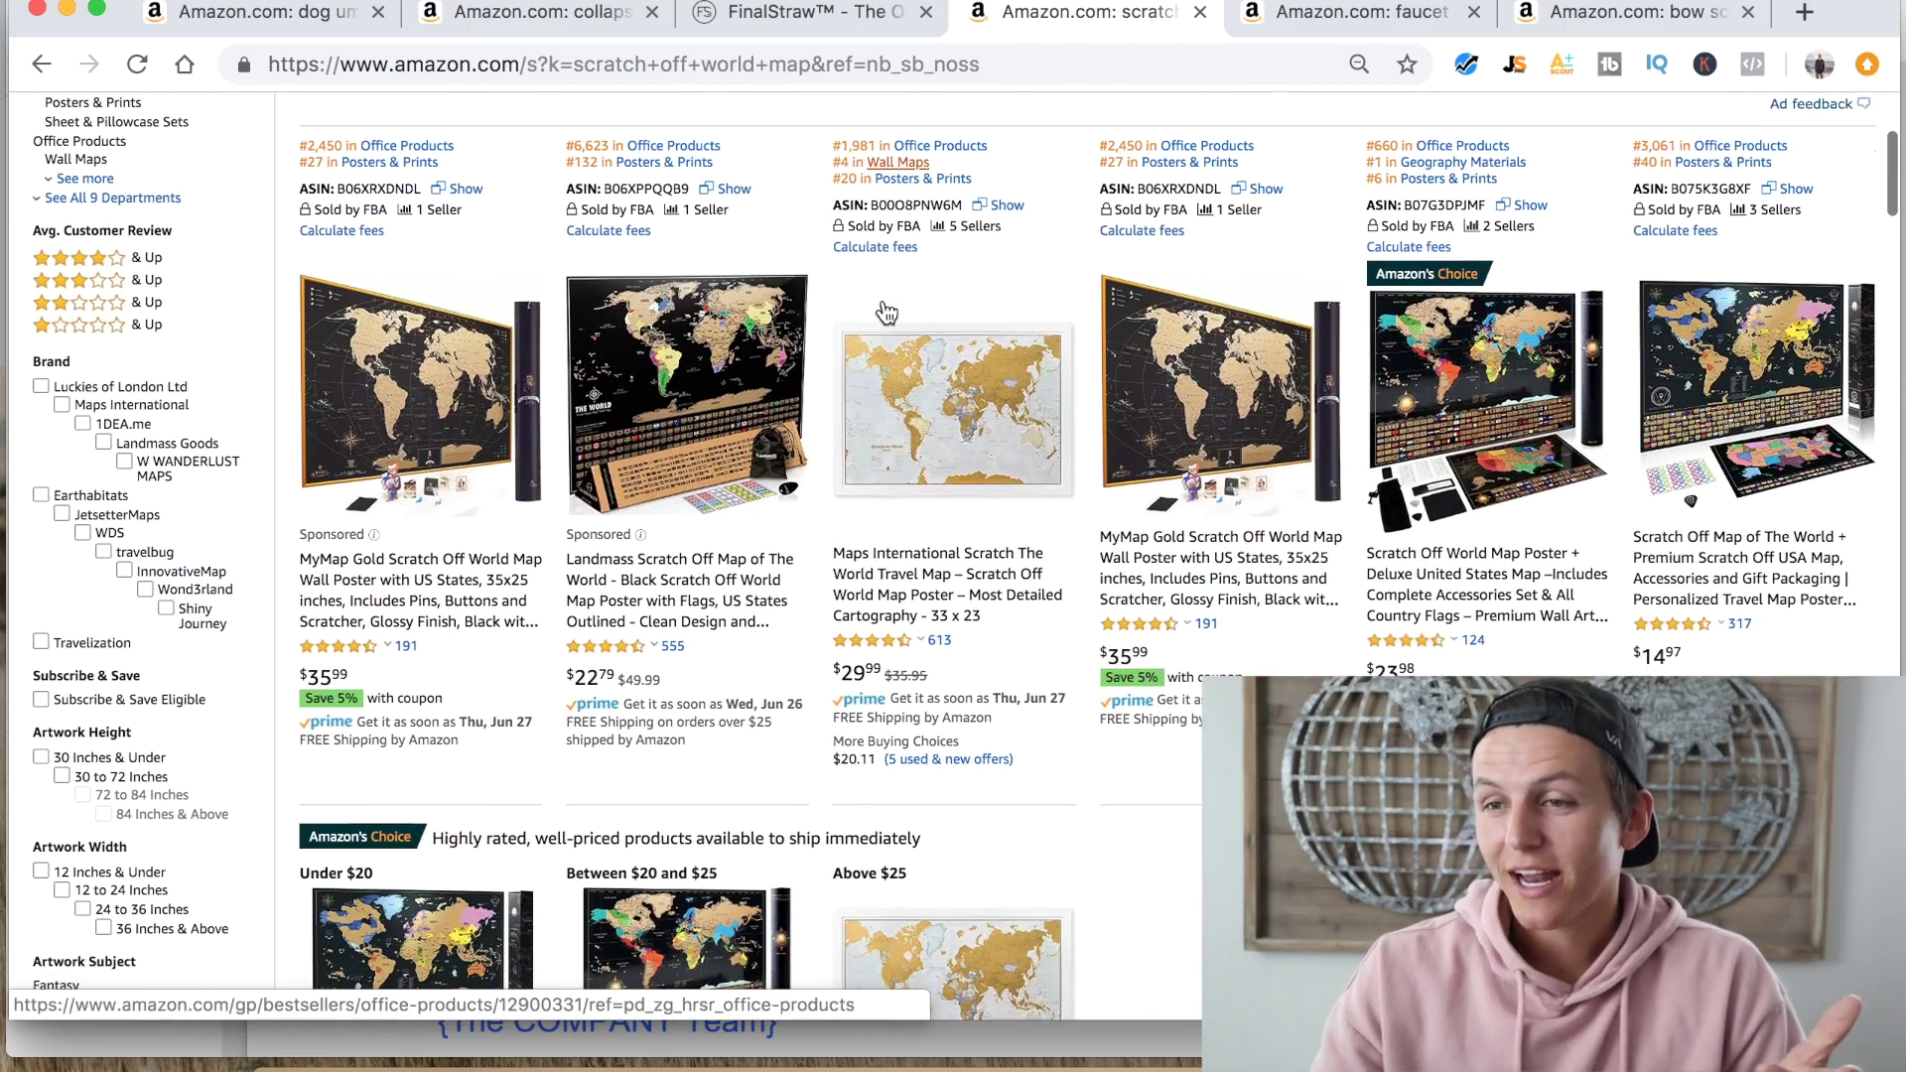
pyautogui.scroll(-3, 887, 314)
pyautogui.scroll(-15, 886, 314)
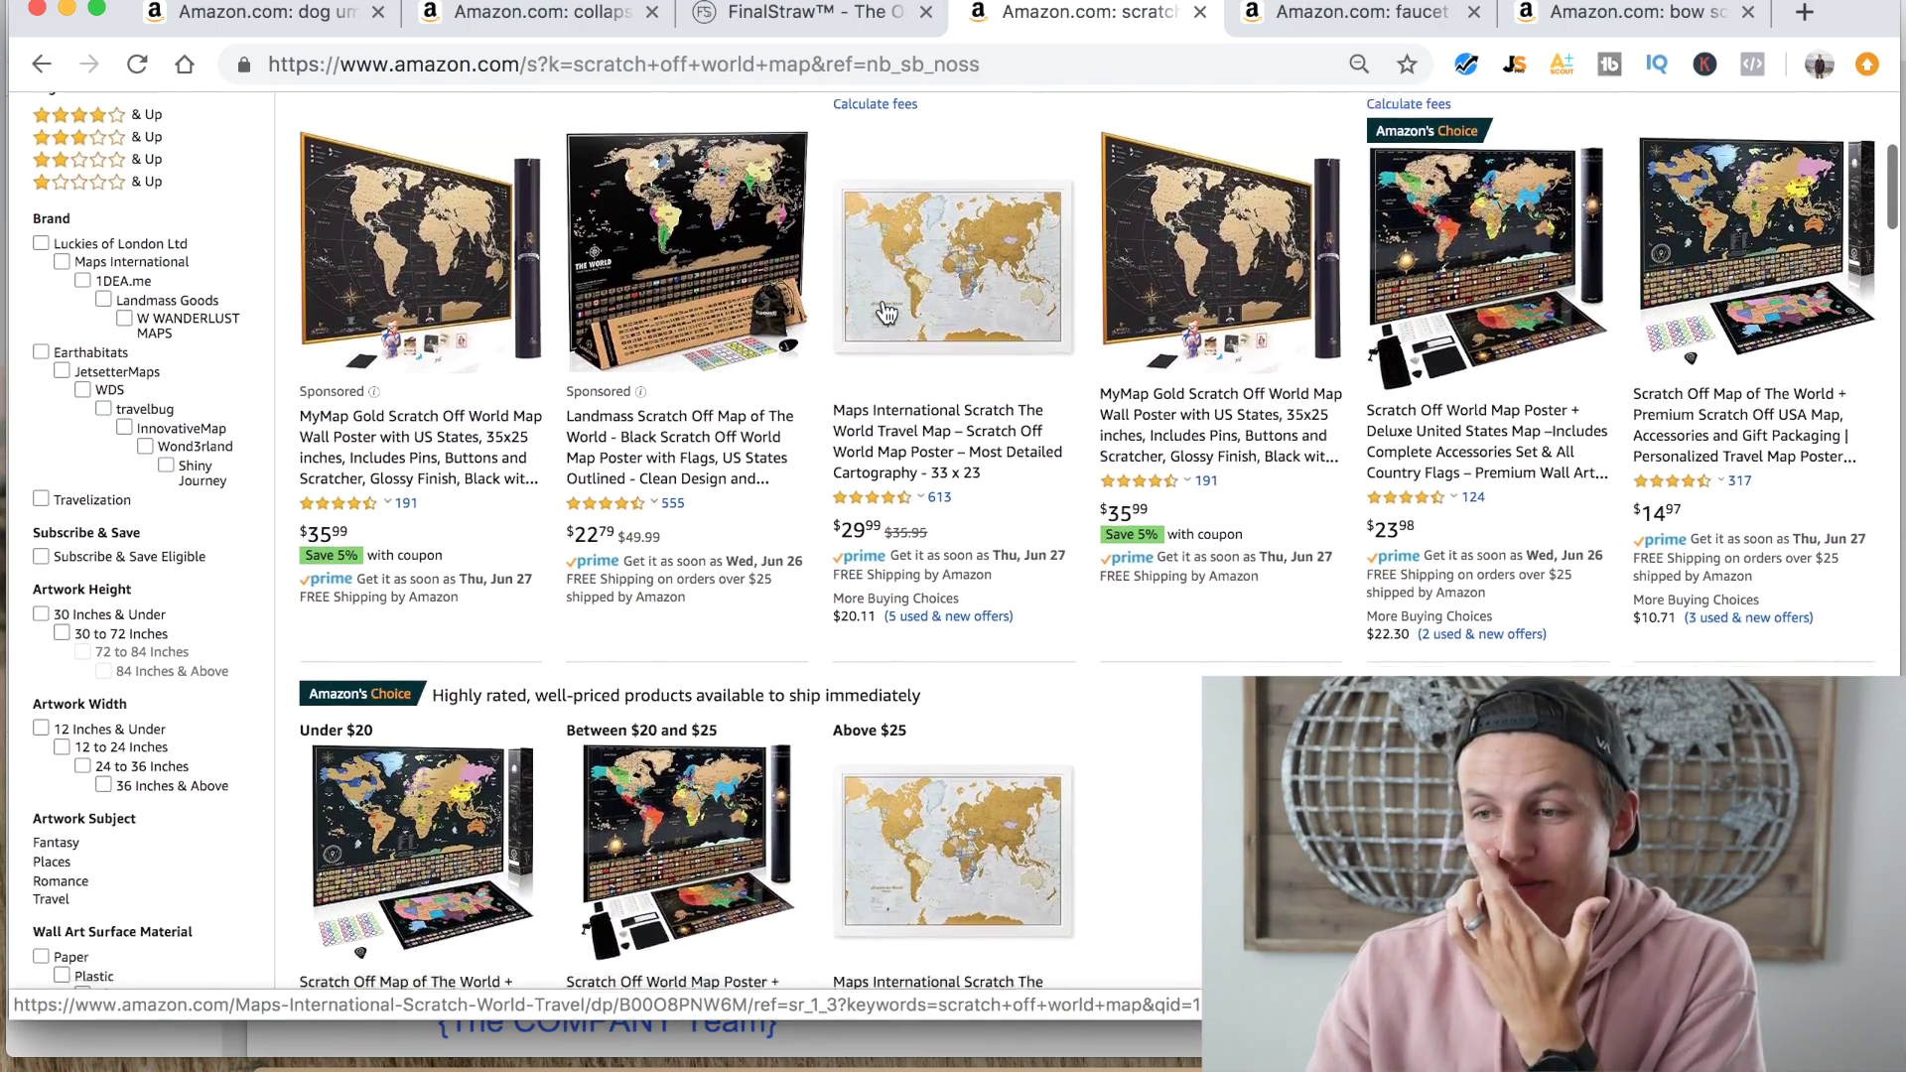
pyautogui.scroll(-9, 886, 314)
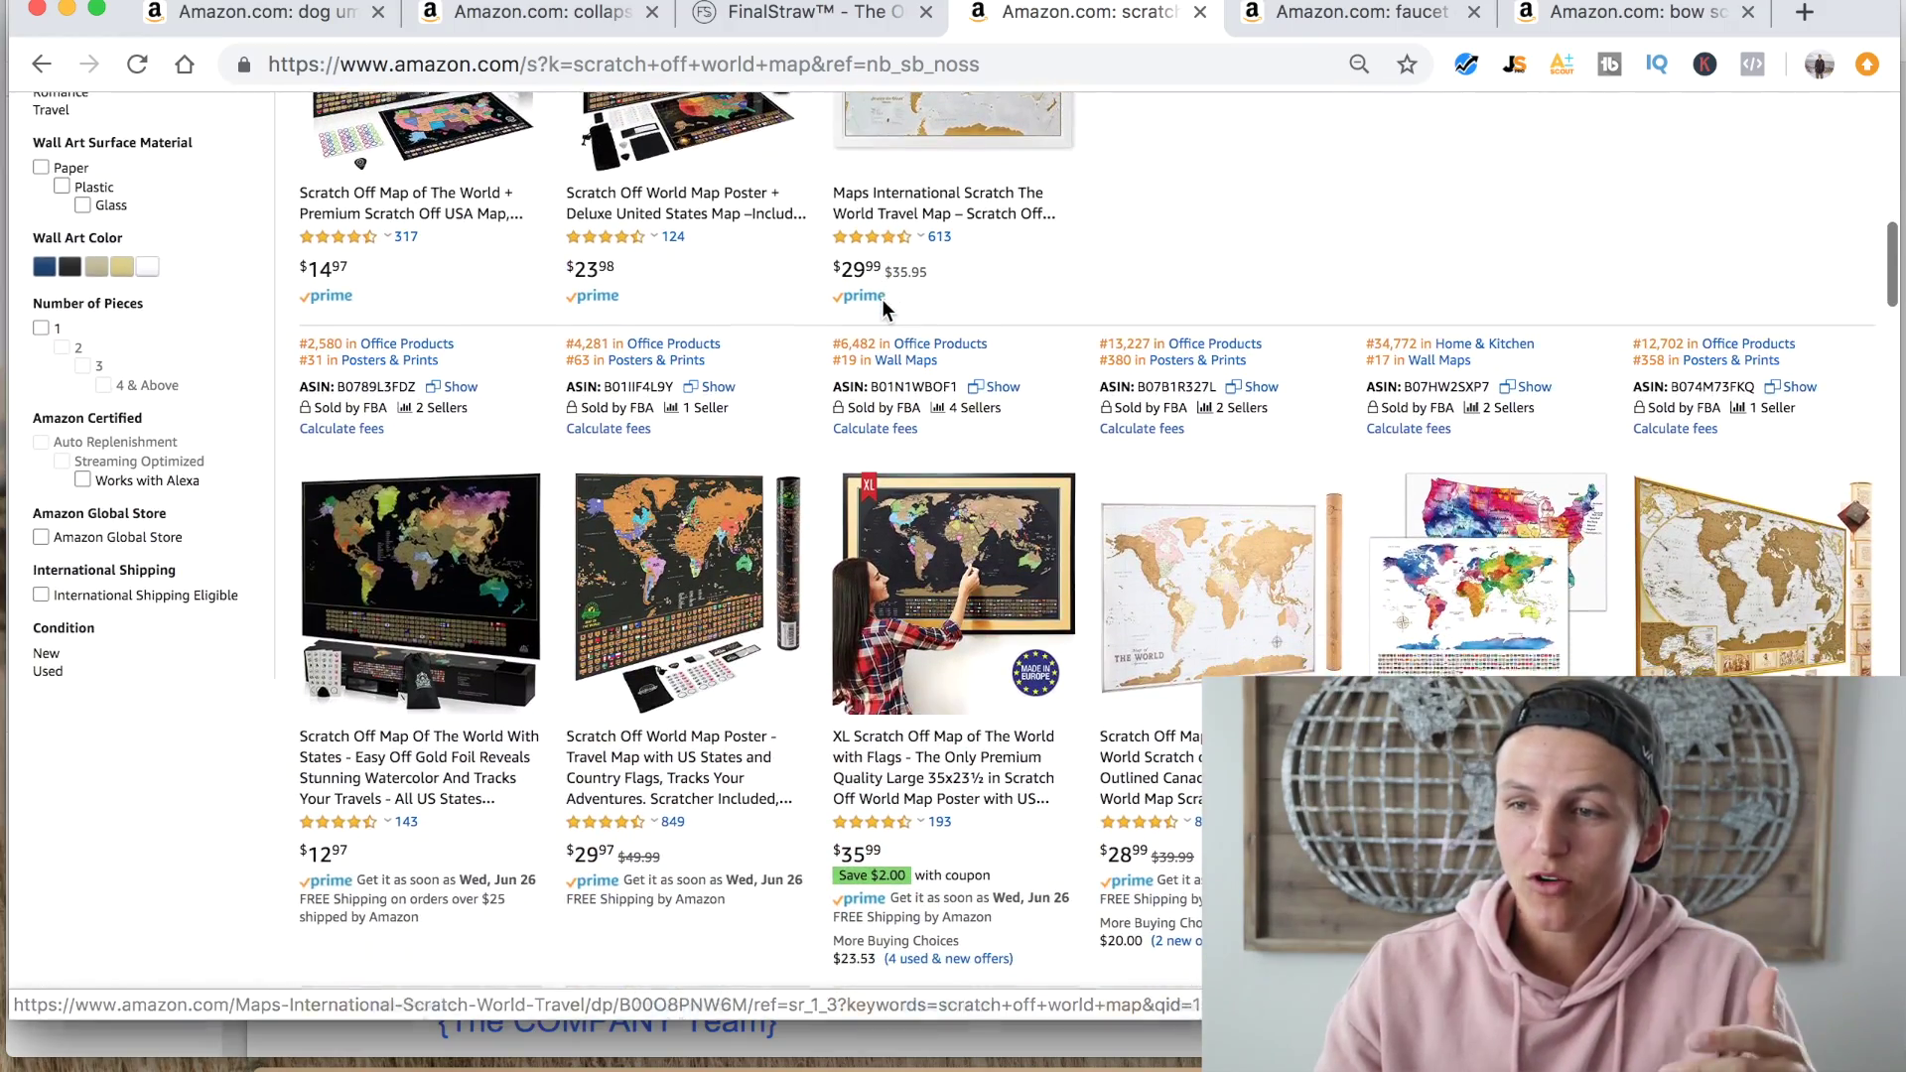
pyautogui.scroll(-20, 886, 313)
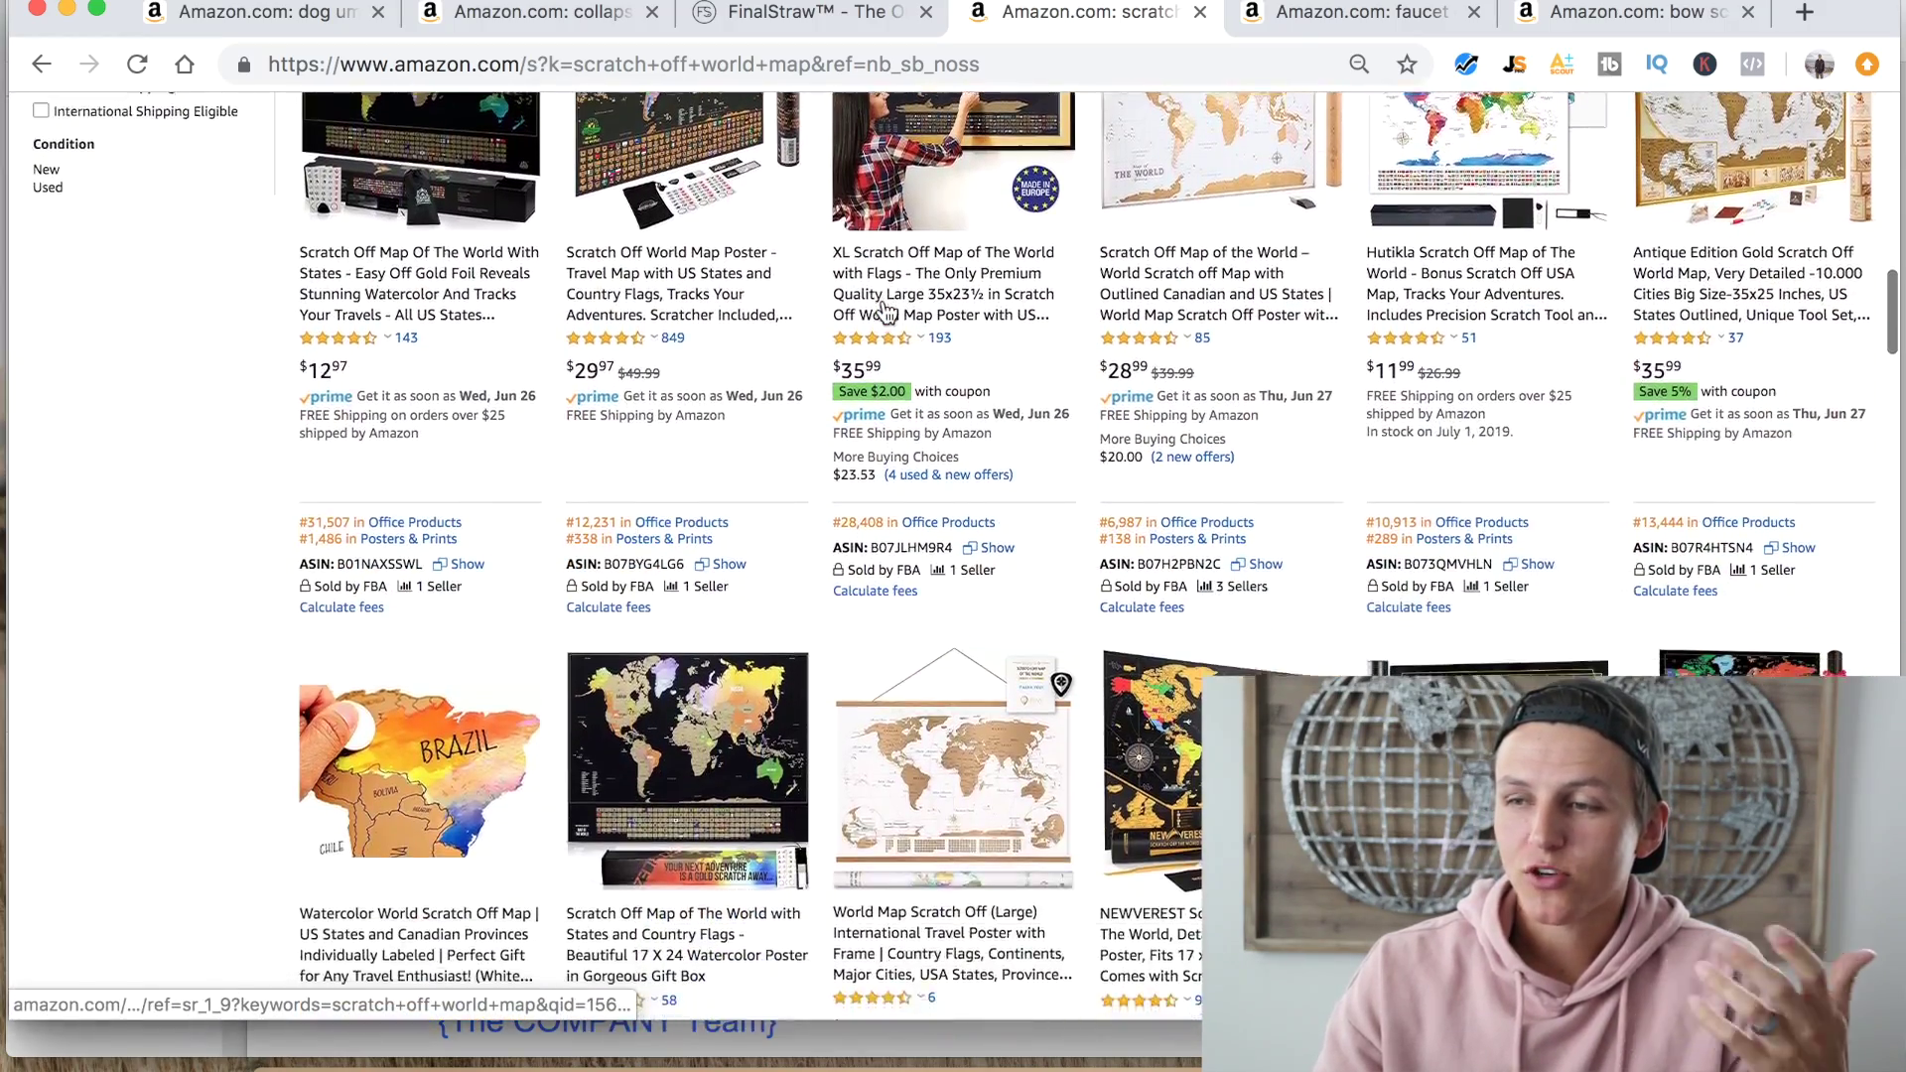
# Run Xray on the scratch off world map results, review the revenue, price and review figures, and close the report.
pyautogui.scroll(20, 886, 314)
pyautogui.scroll(6, 886, 313)
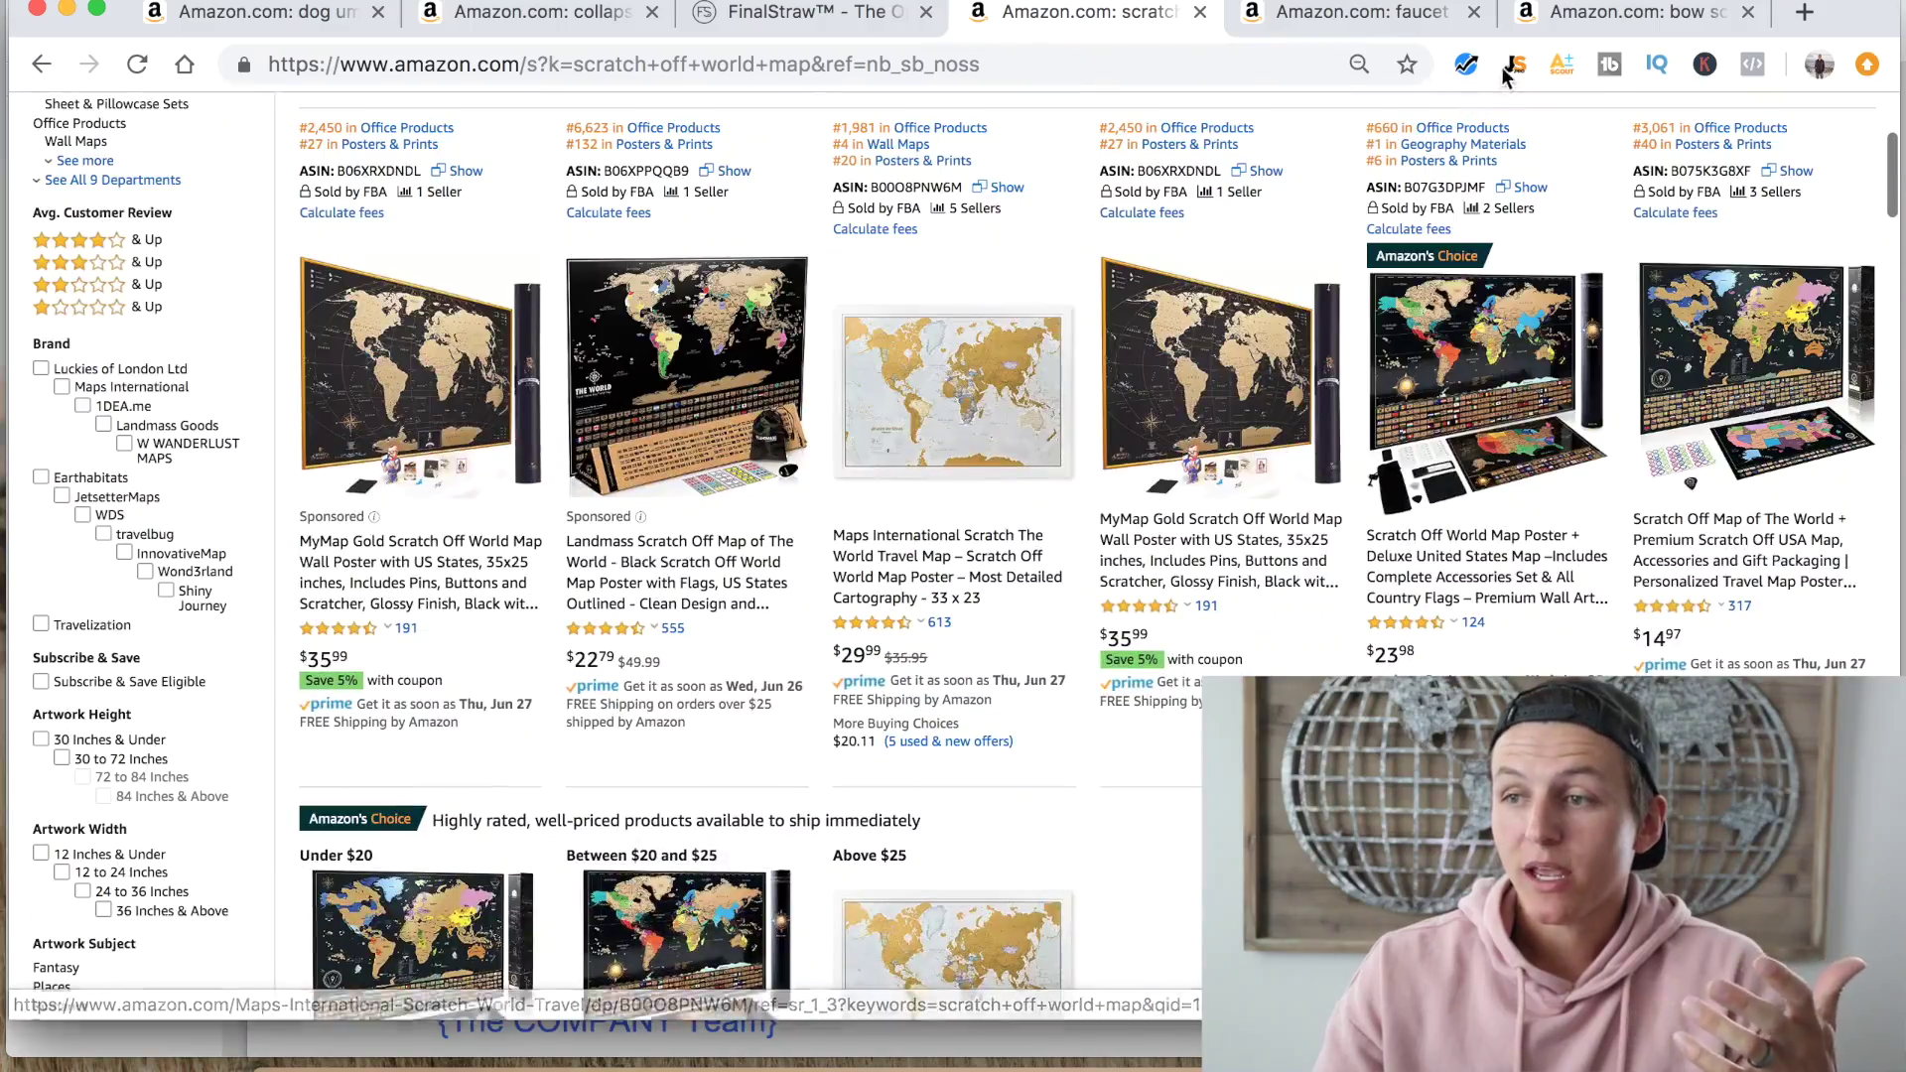
pyautogui.click(1466, 63)
pyautogui.click(1265, 232)
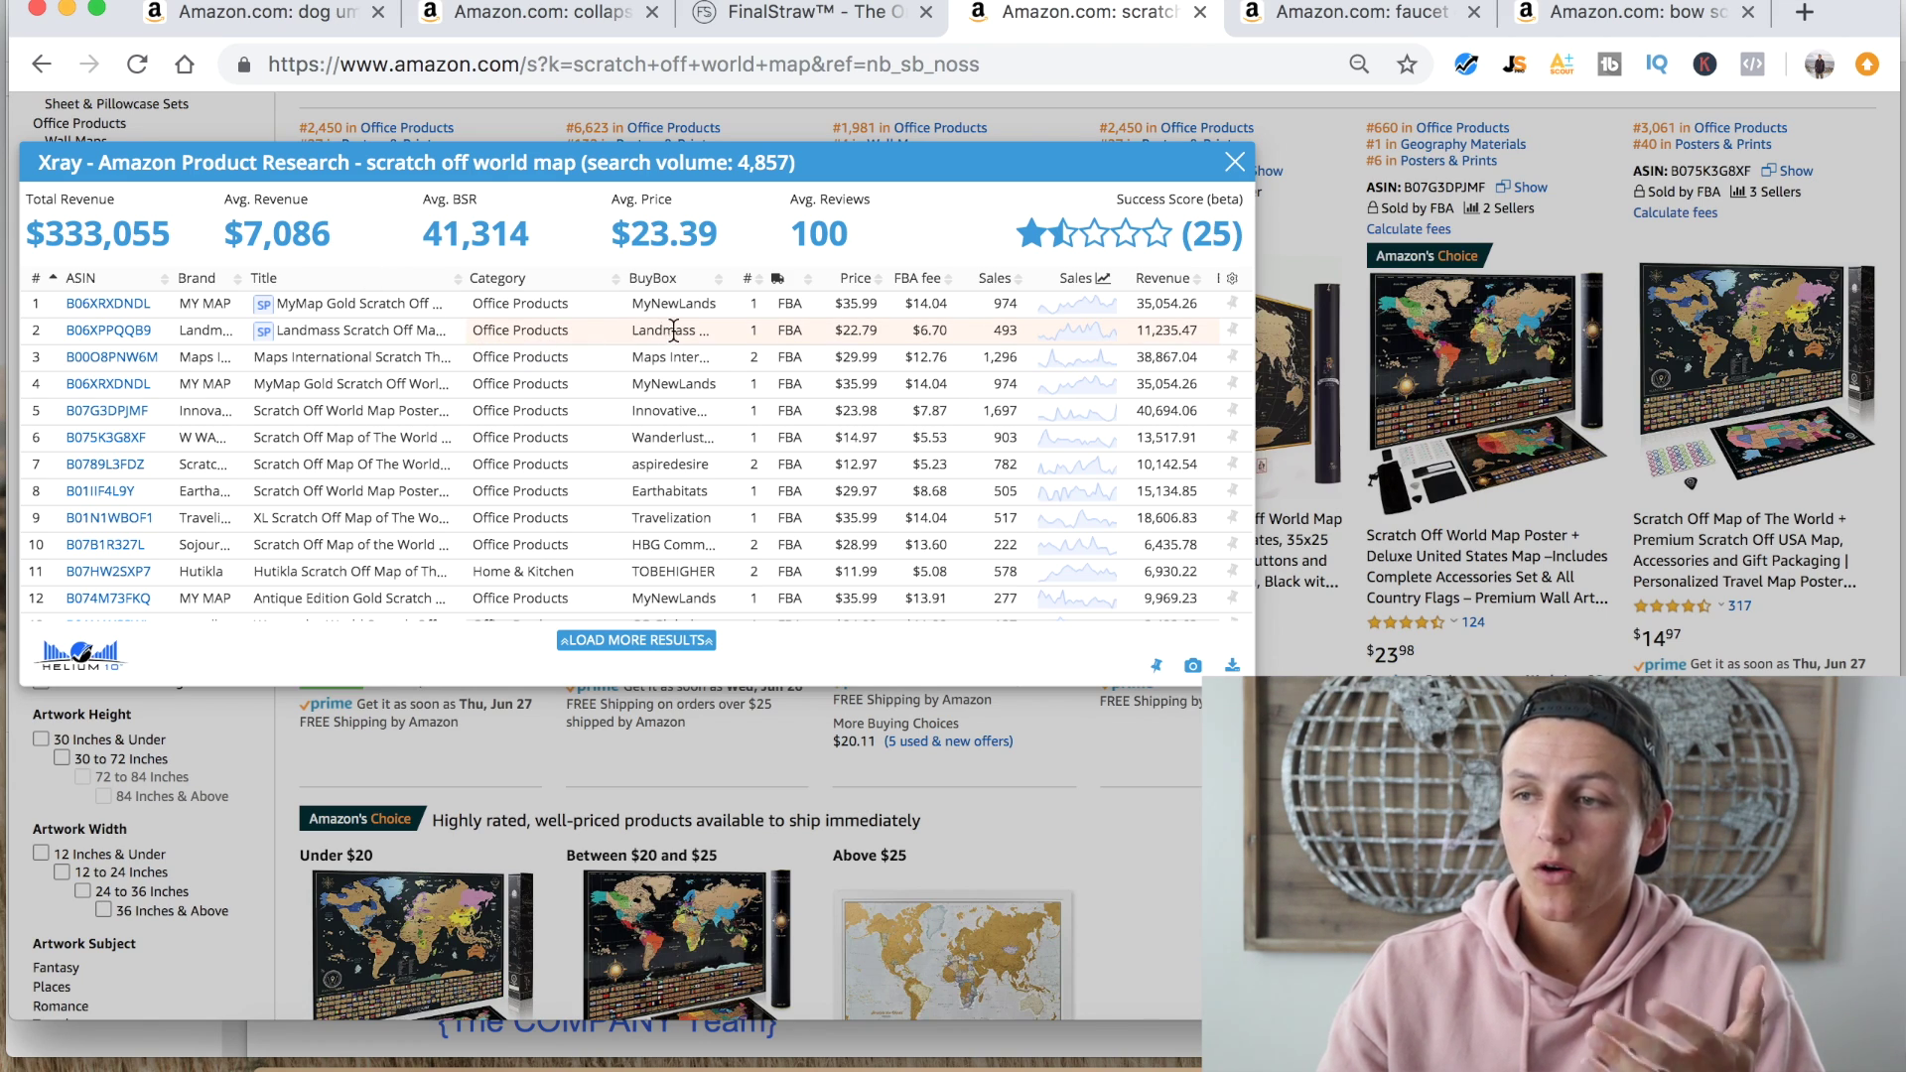
pyautogui.click(1233, 162)
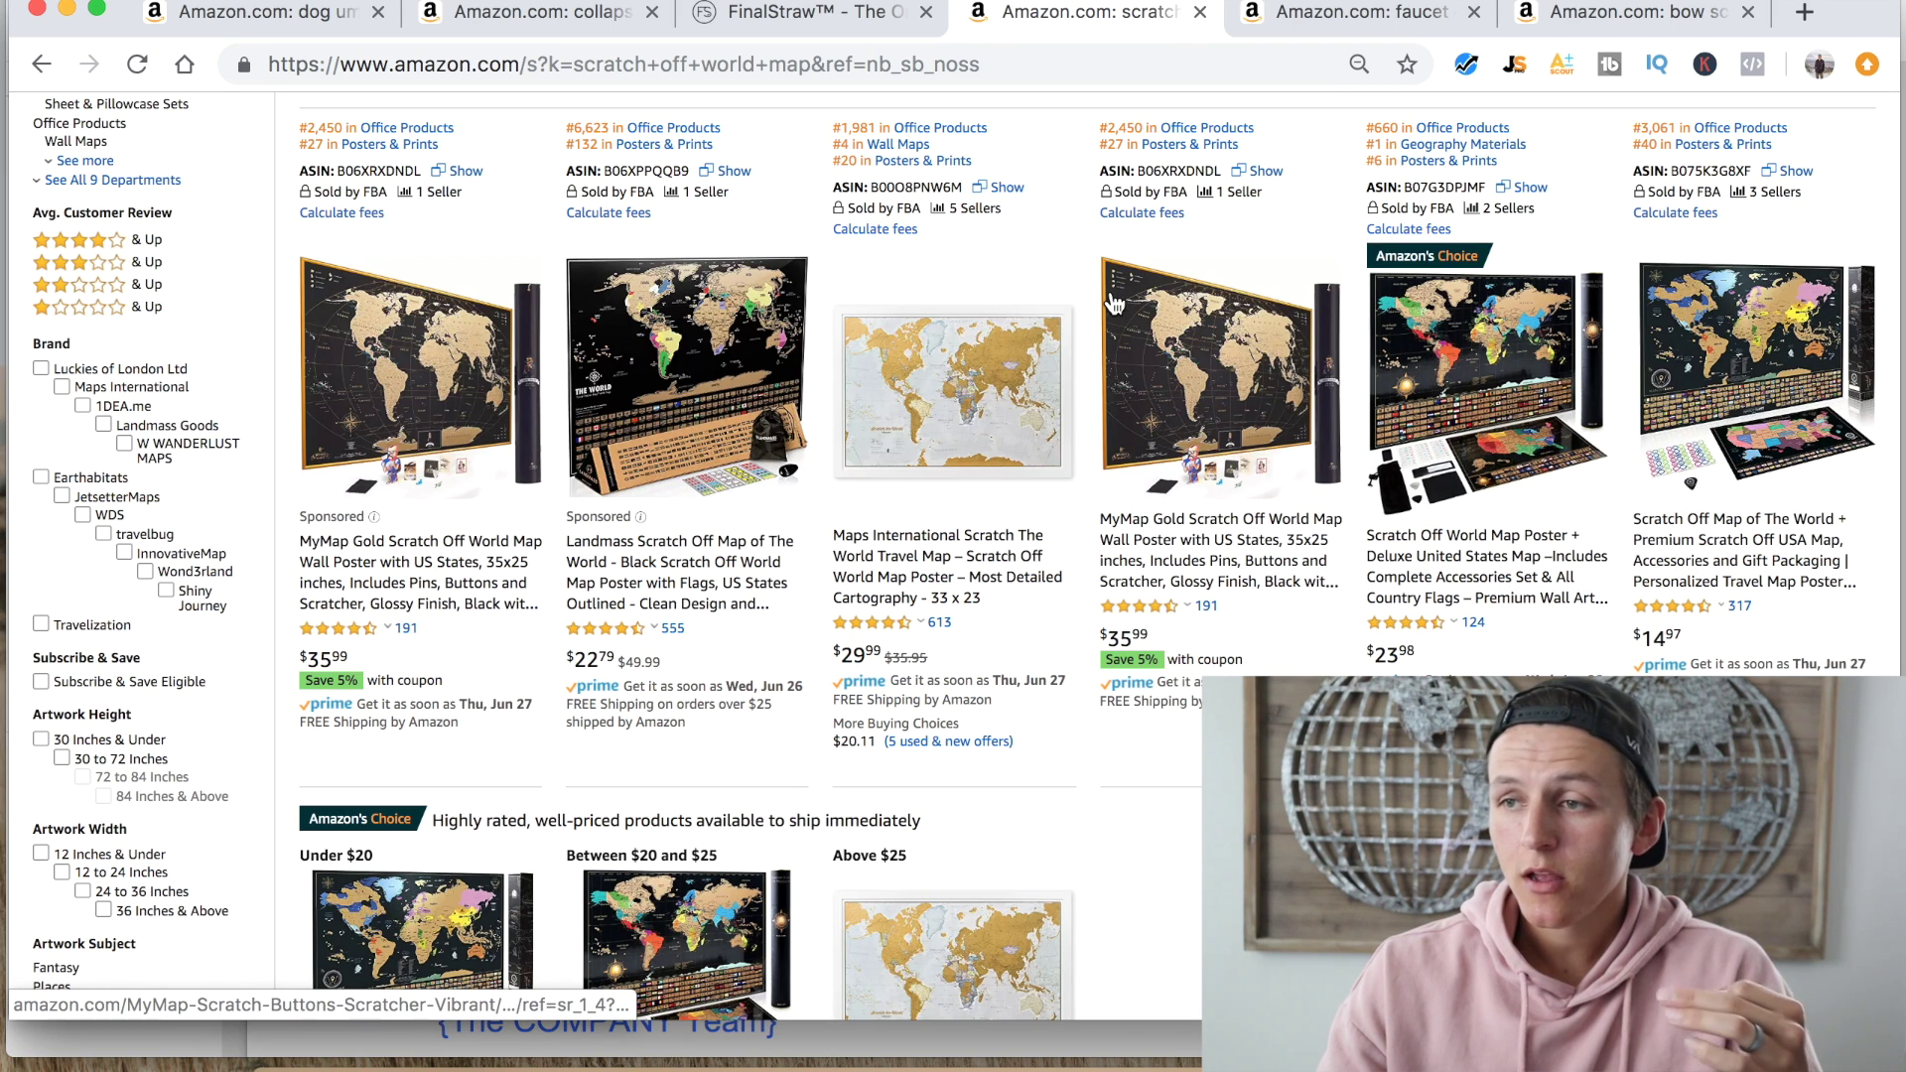
# Switch to the open faucet extender results and examine the listings' designs, prices, sellers and reviews.
pyautogui.click(1365, 14)
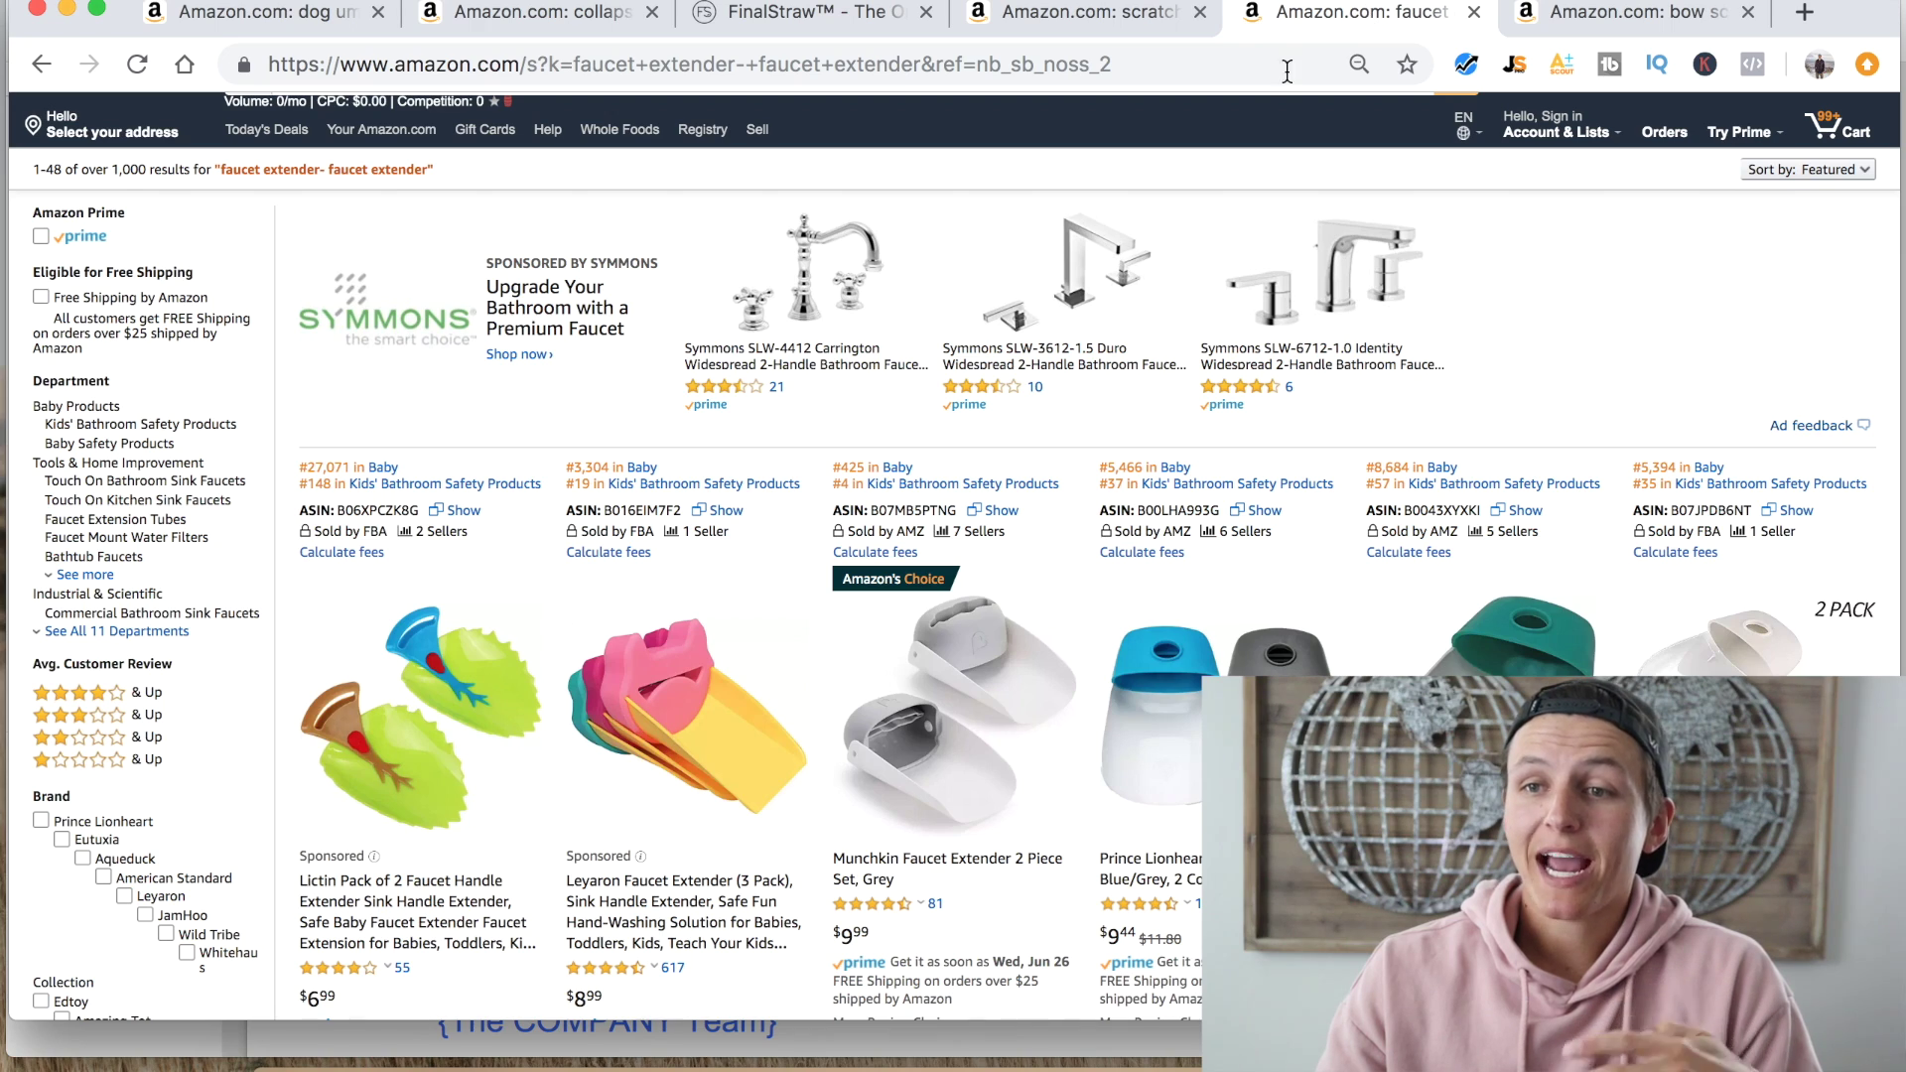
pyautogui.scroll(-1, 1010, 415)
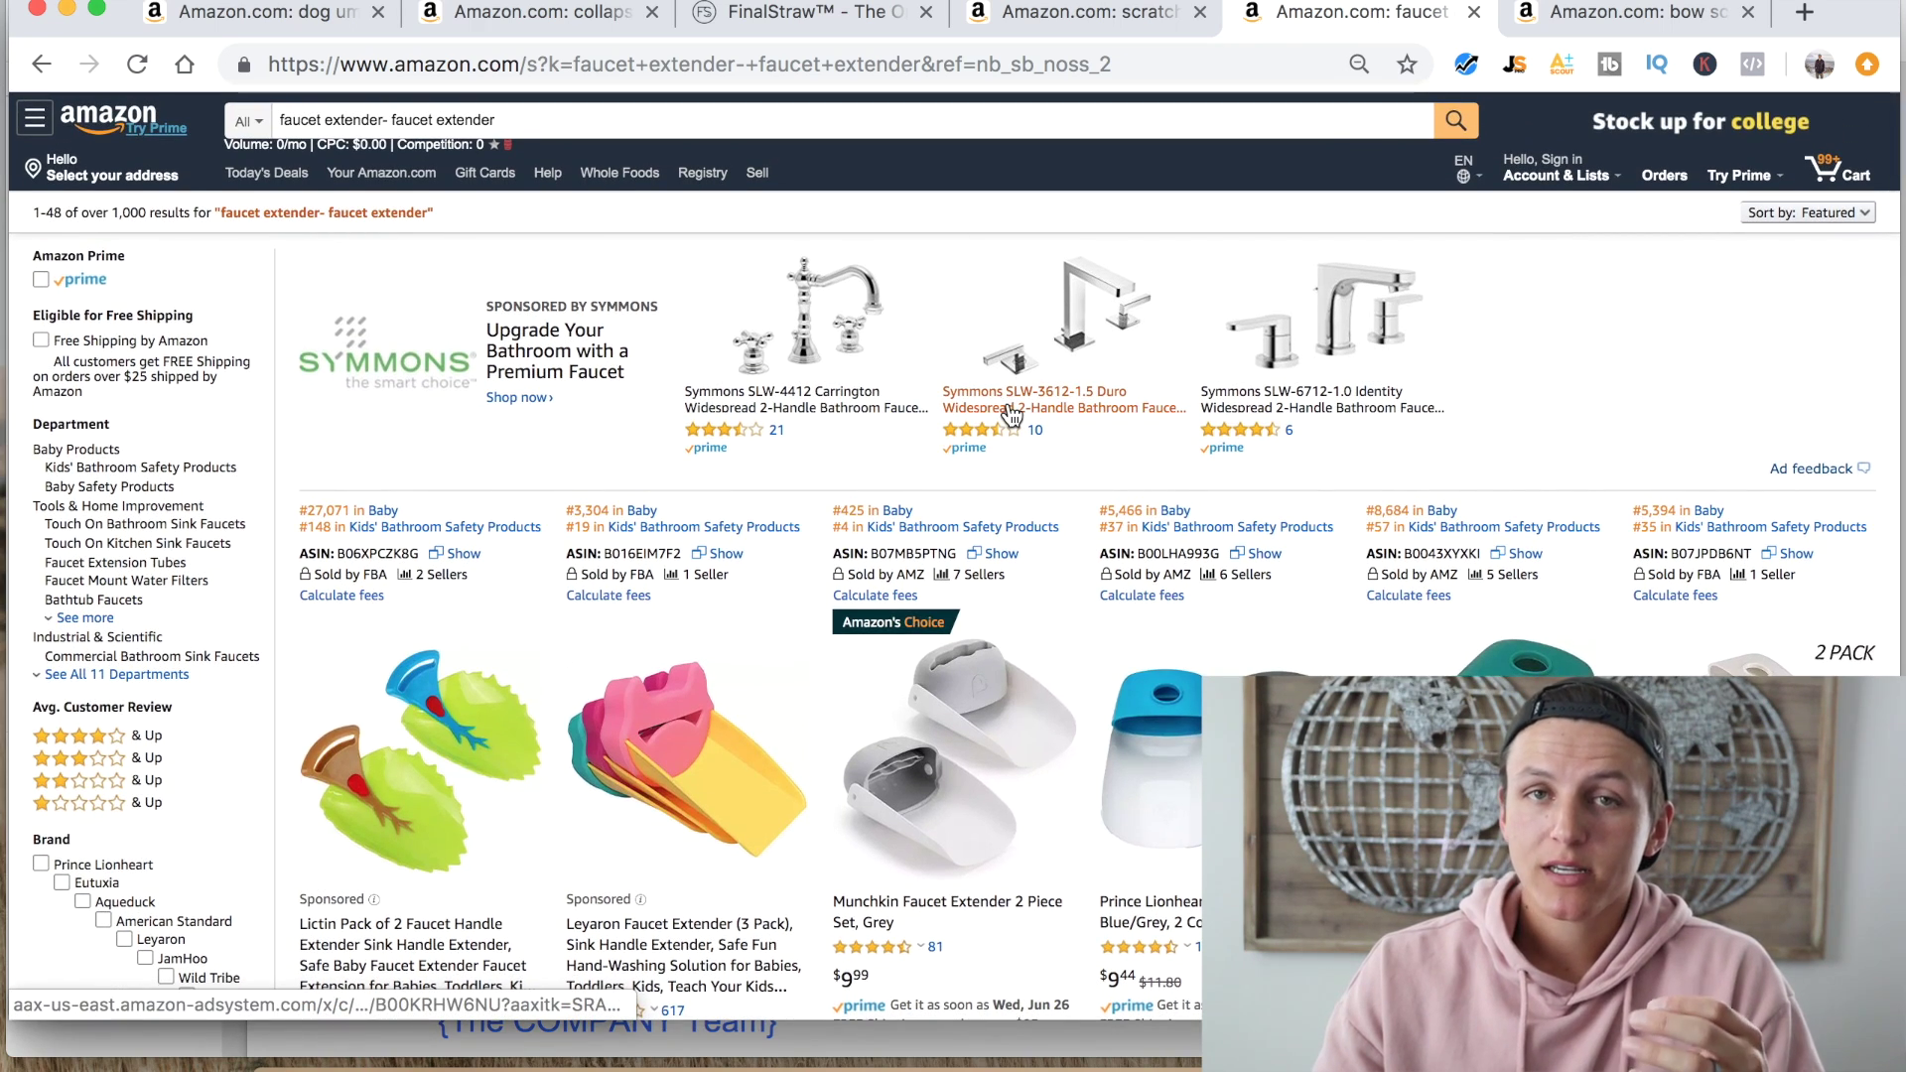
pyautogui.scroll(-1, 1010, 415)
pyautogui.scroll(-1, 1010, 415)
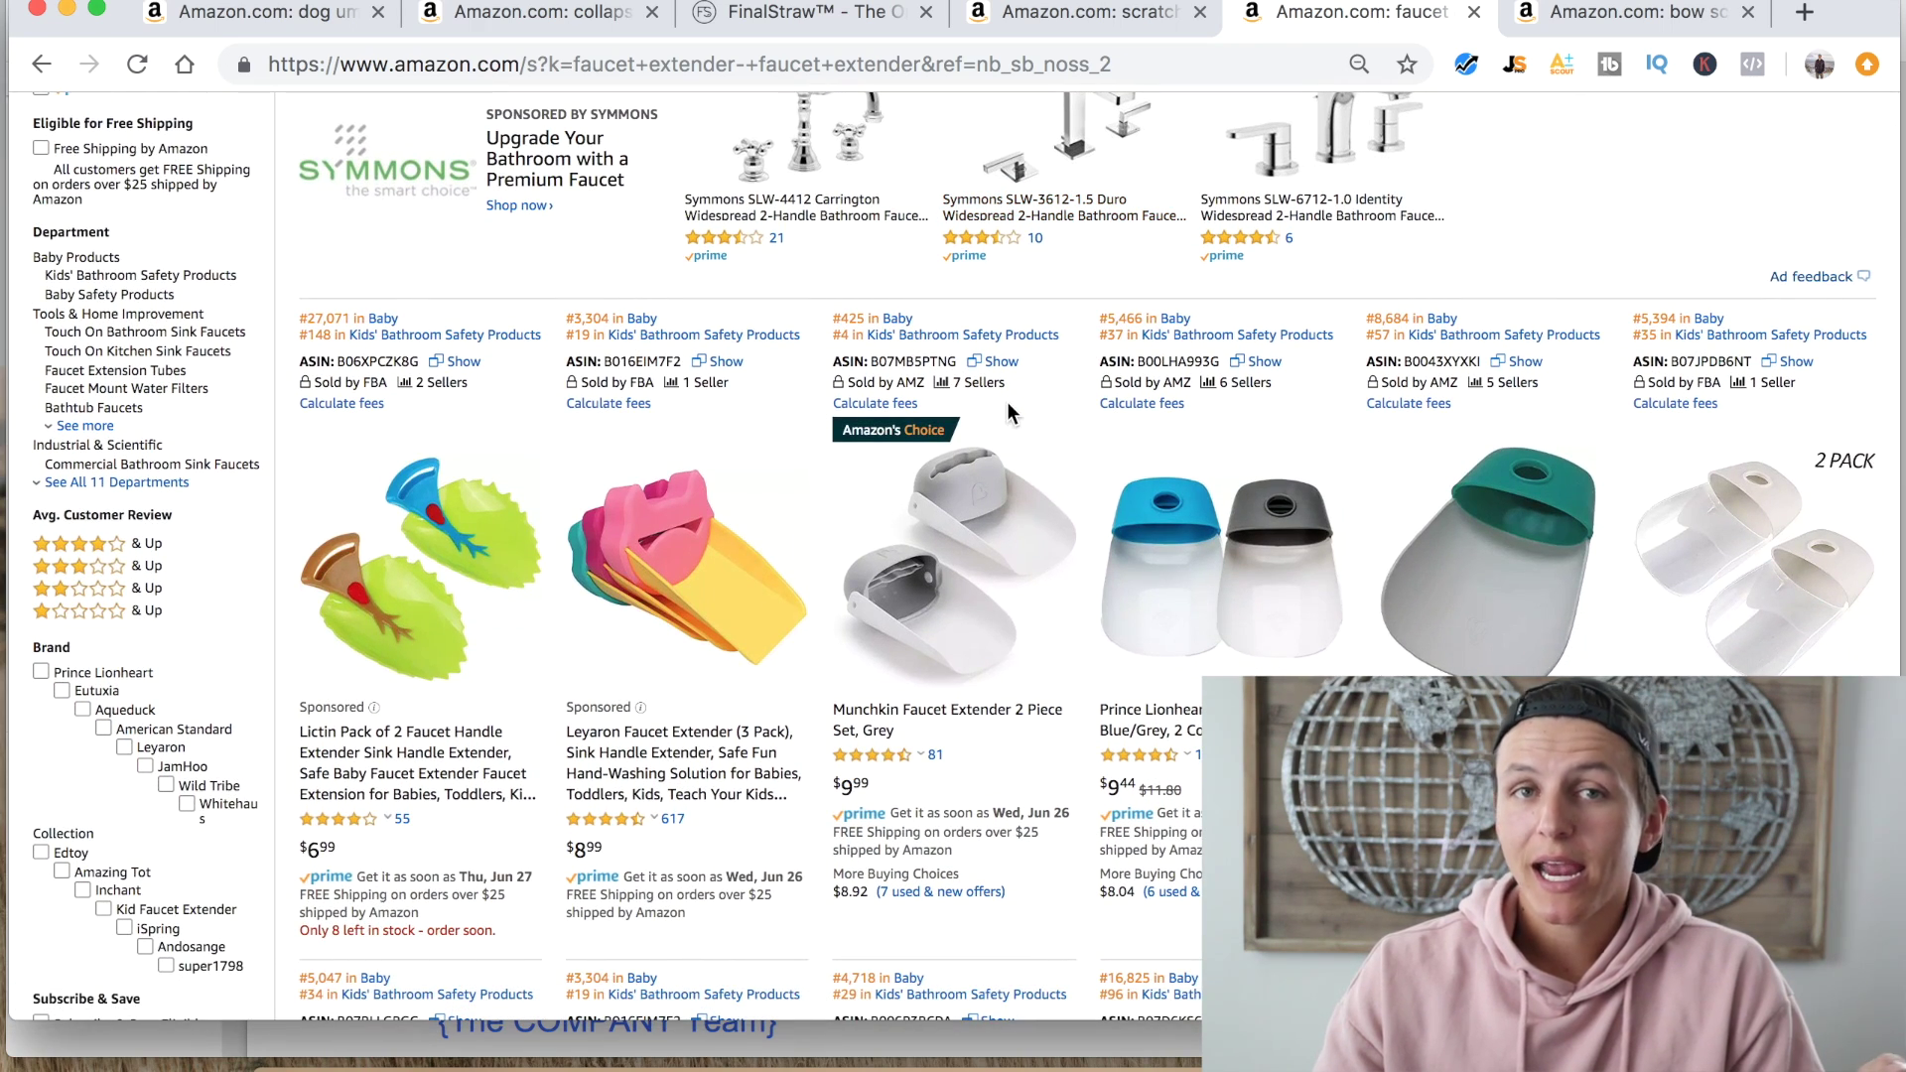
pyautogui.scroll(-1, 1010, 413)
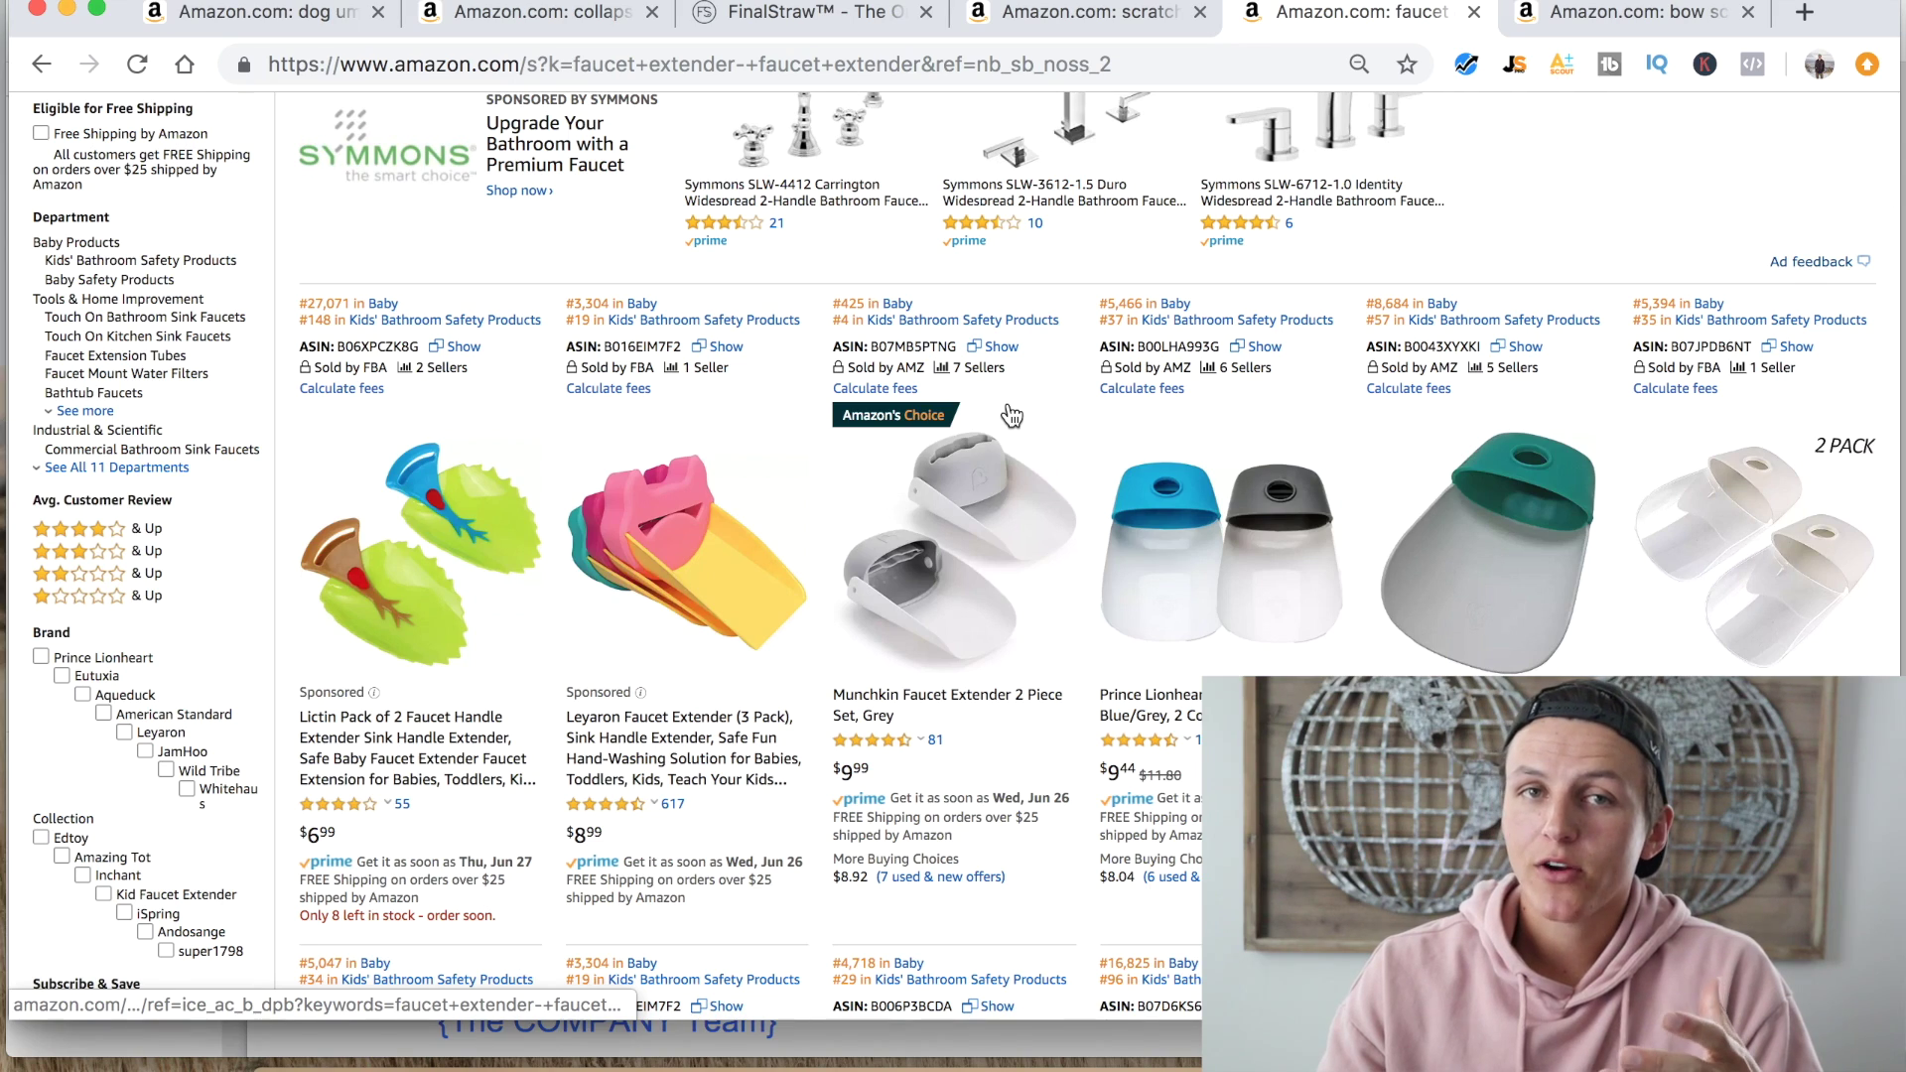
pyautogui.scroll(-3, 1011, 417)
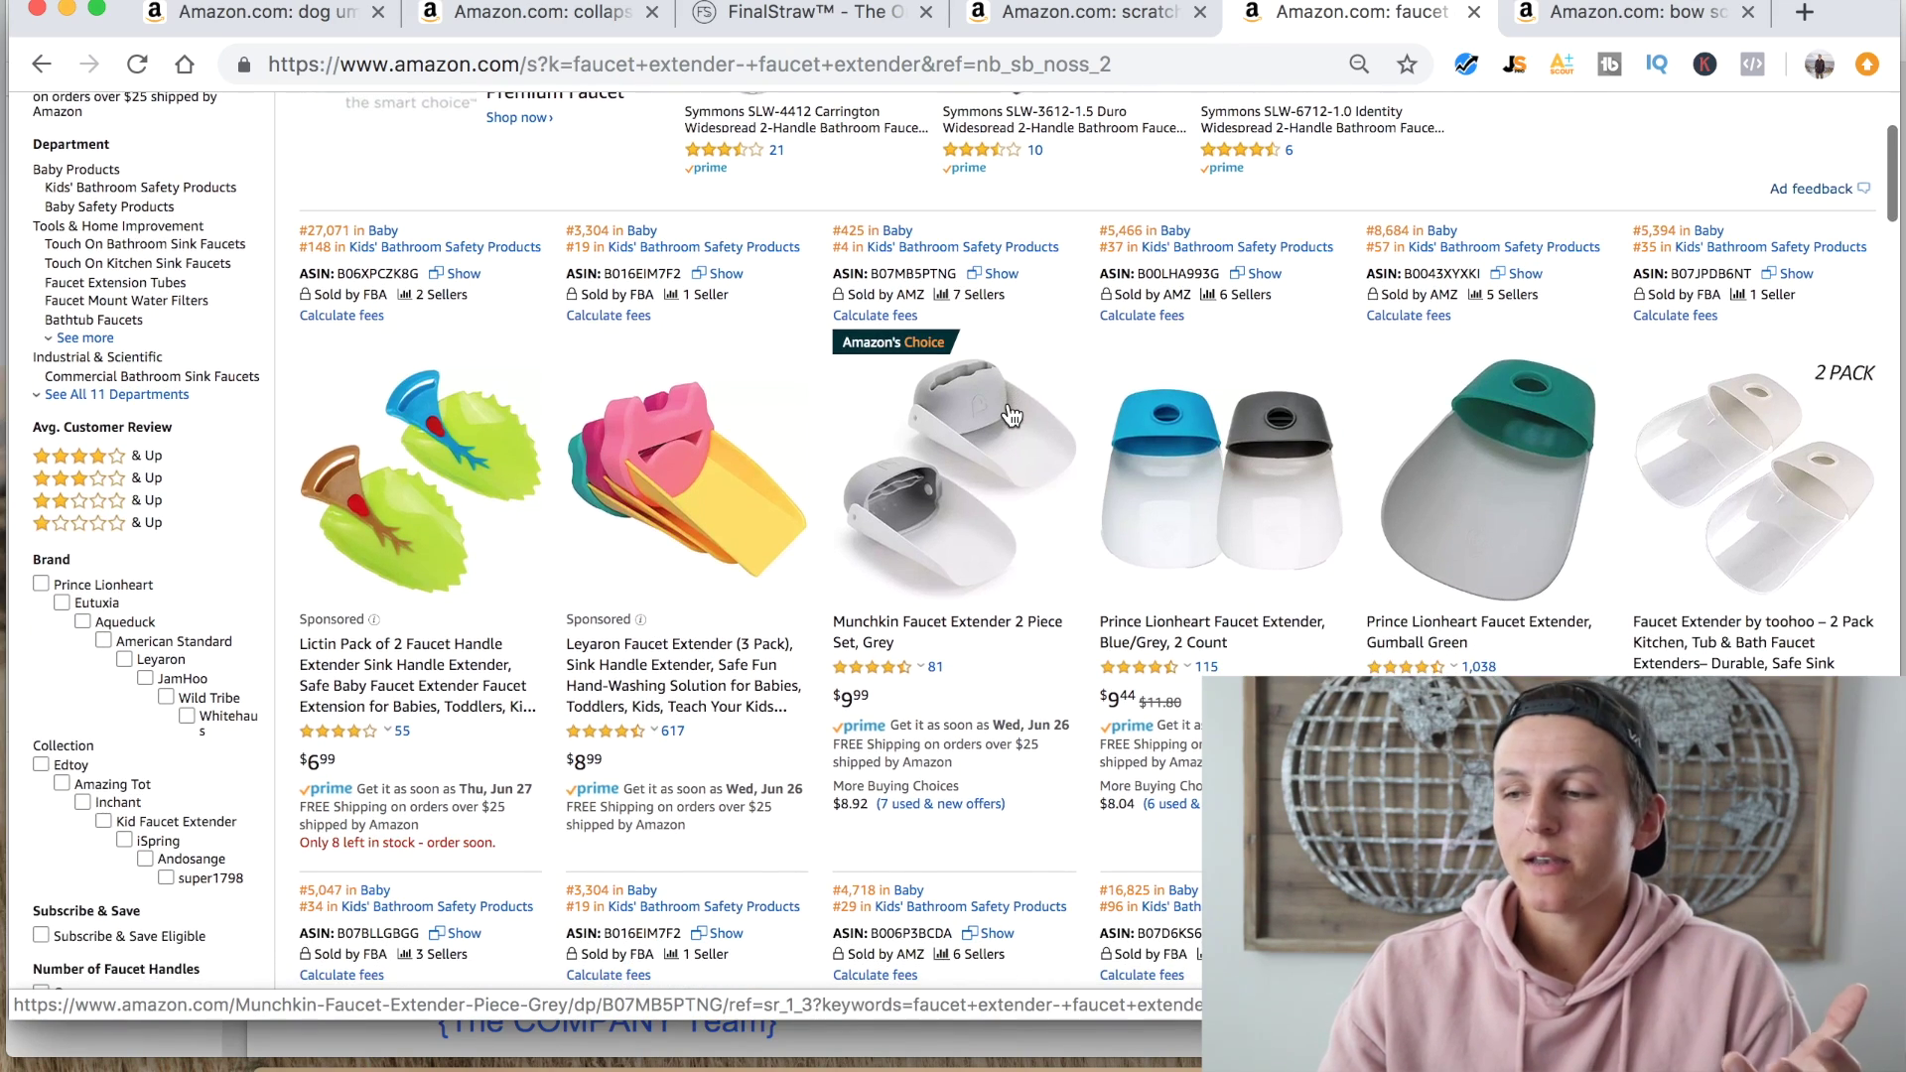
pyautogui.scroll(-8, 1011, 419)
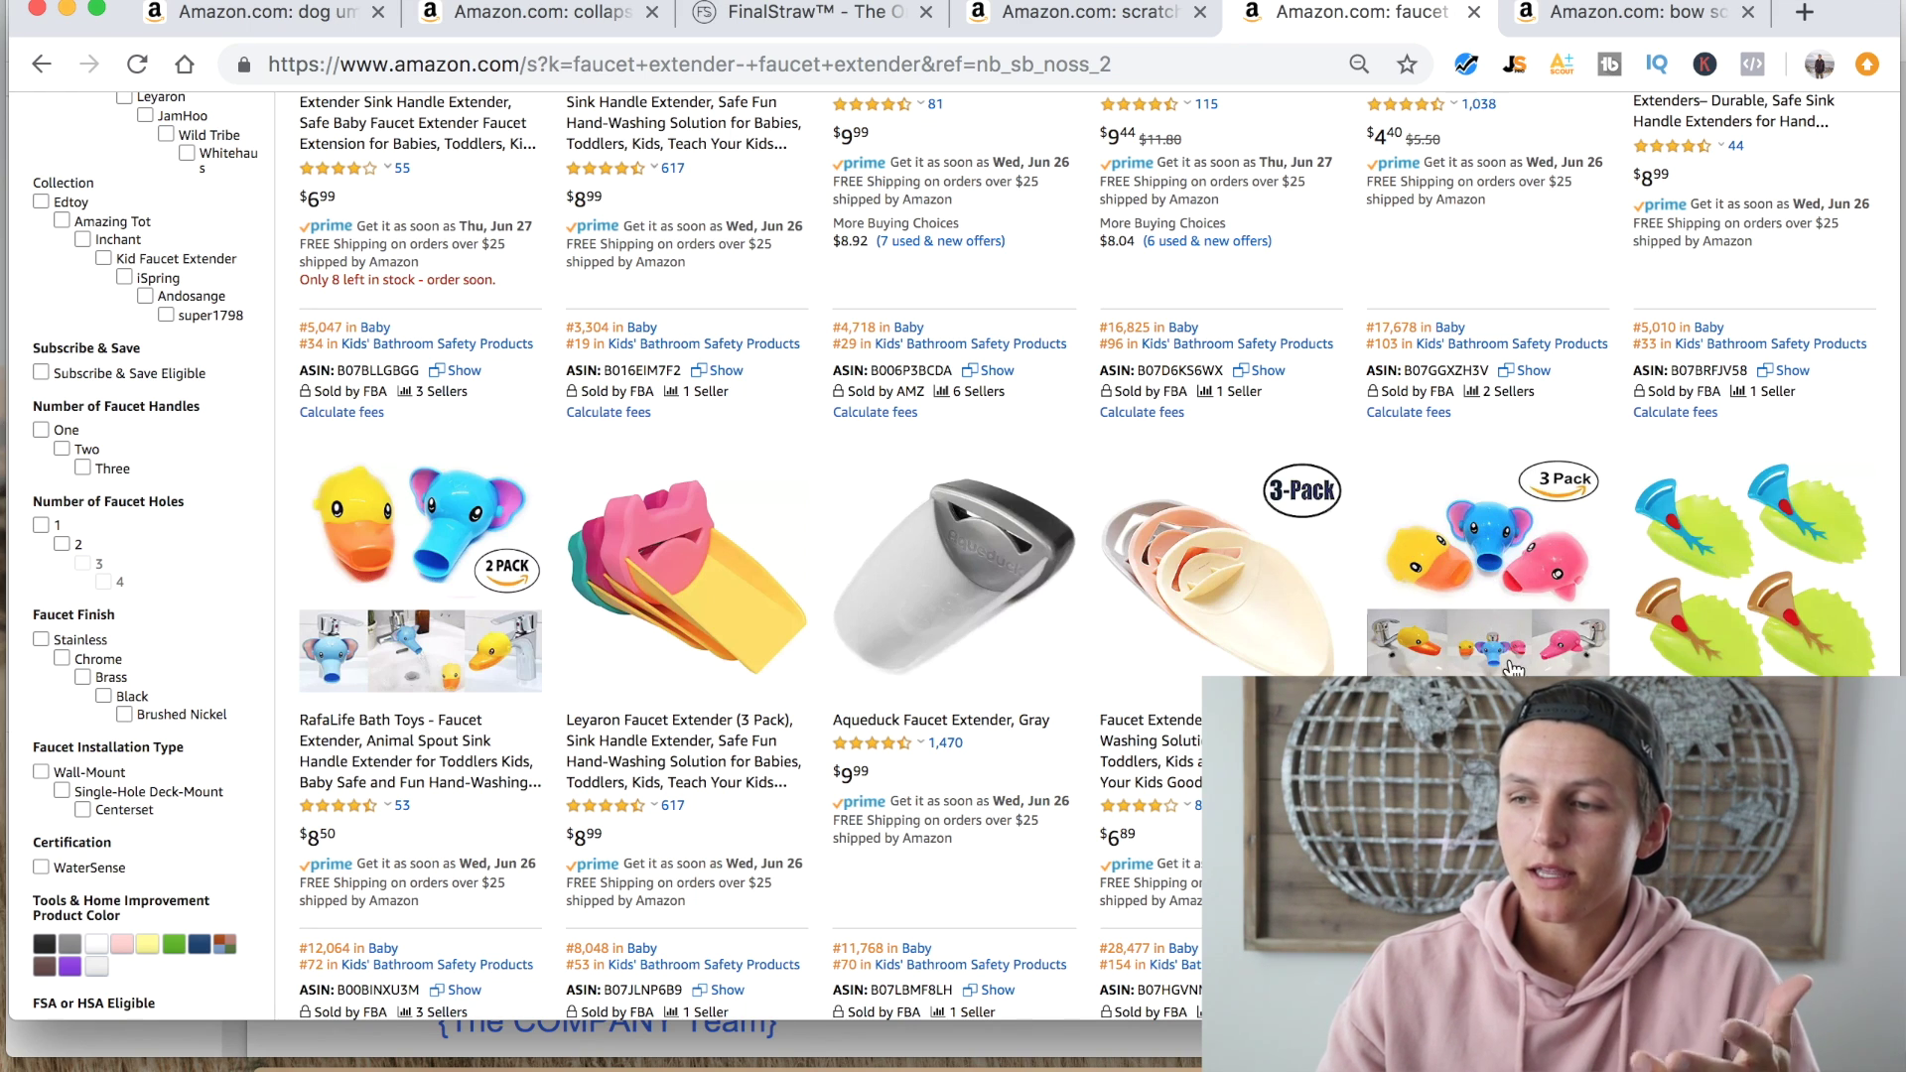
# View the RafaLife 3Pcs animal faucet extender's product page and images, and return to the search results.
pyautogui.click(1501, 565)
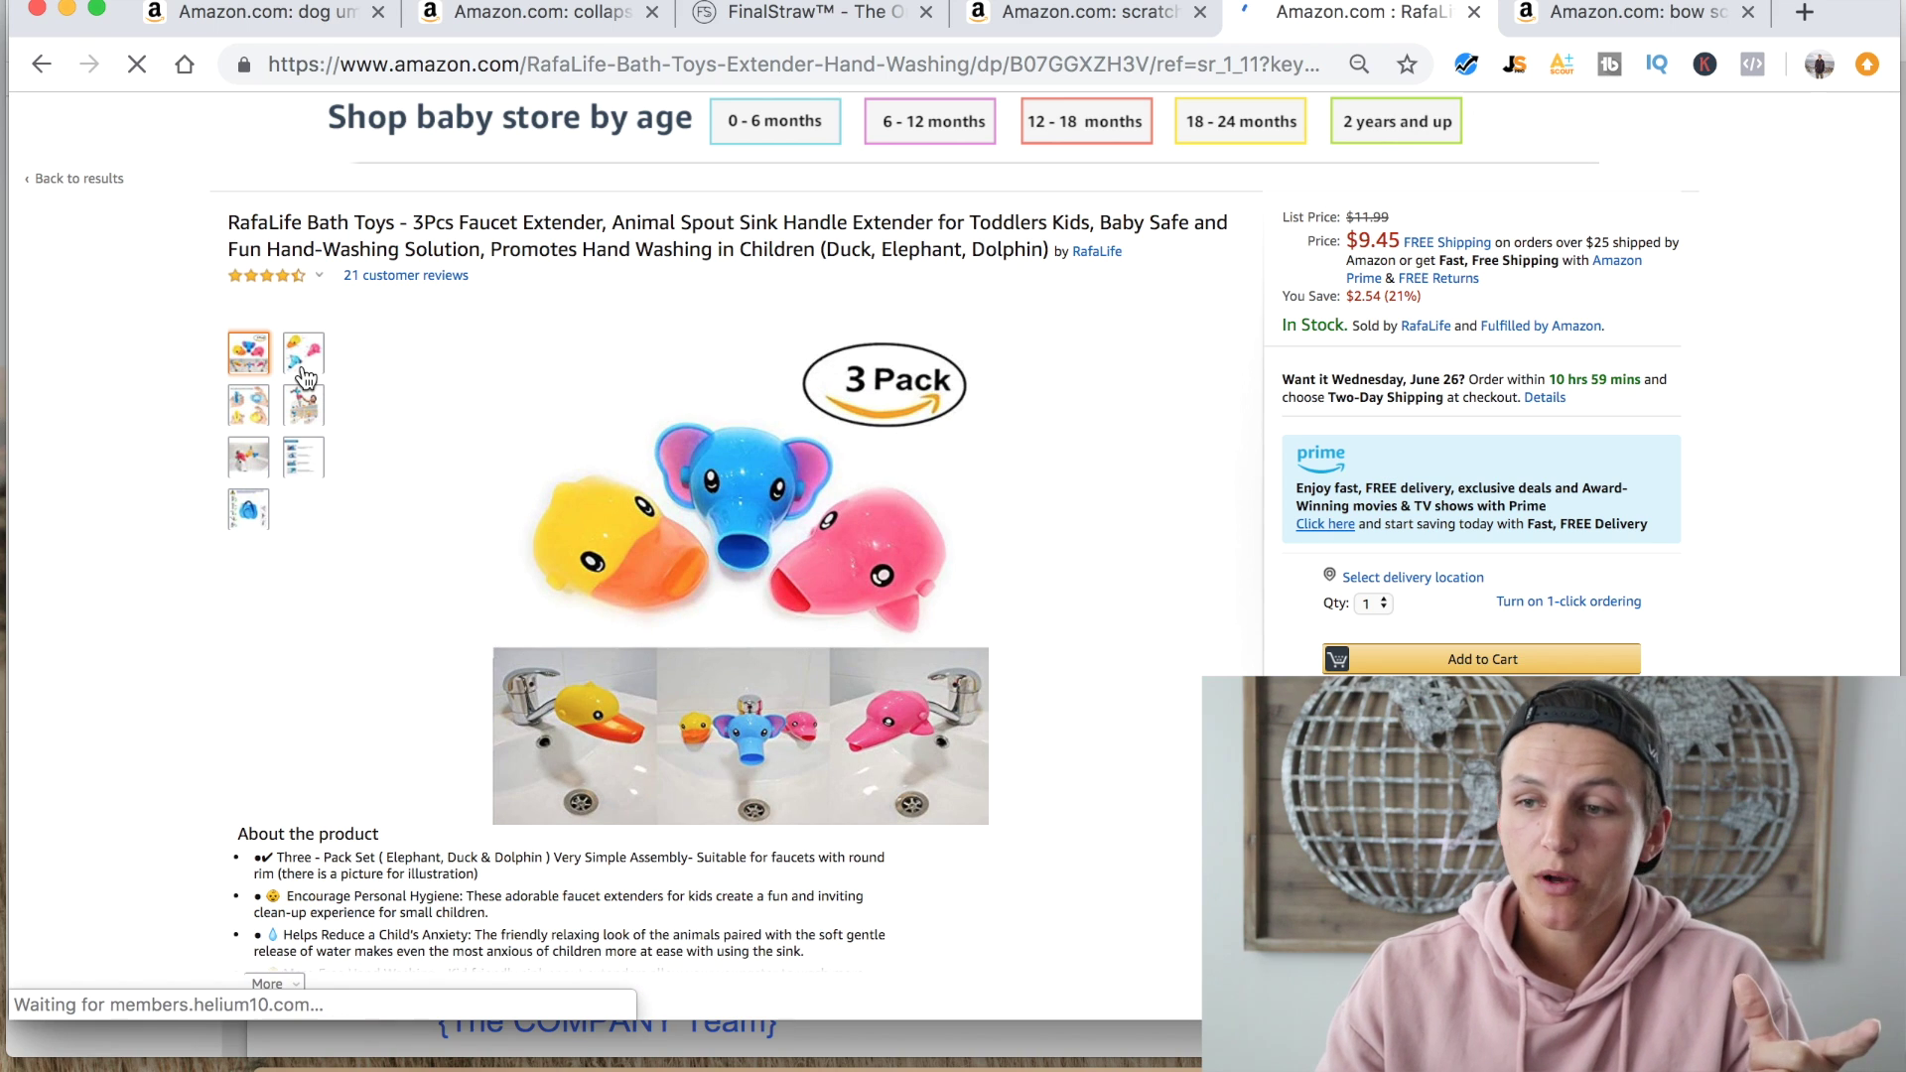
pyautogui.moveTo(304, 378)
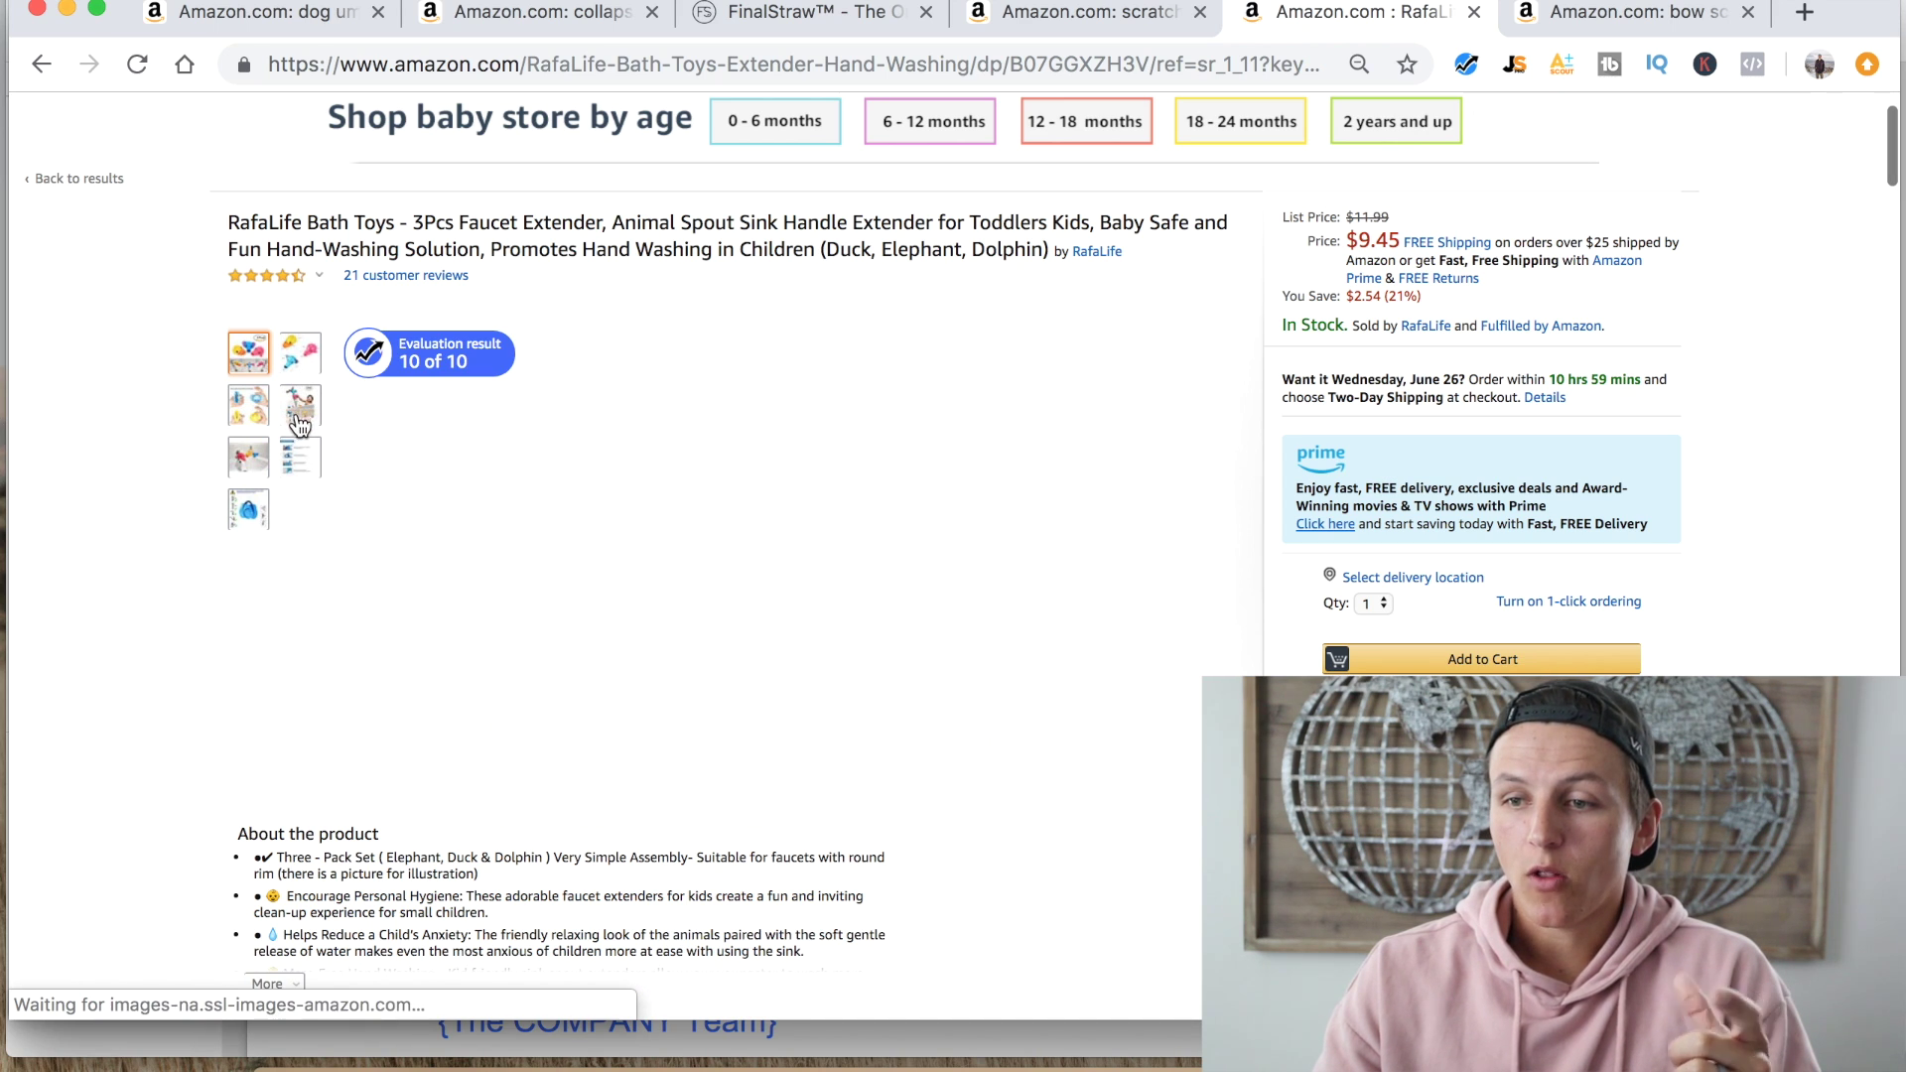
pyautogui.moveTo(255, 415)
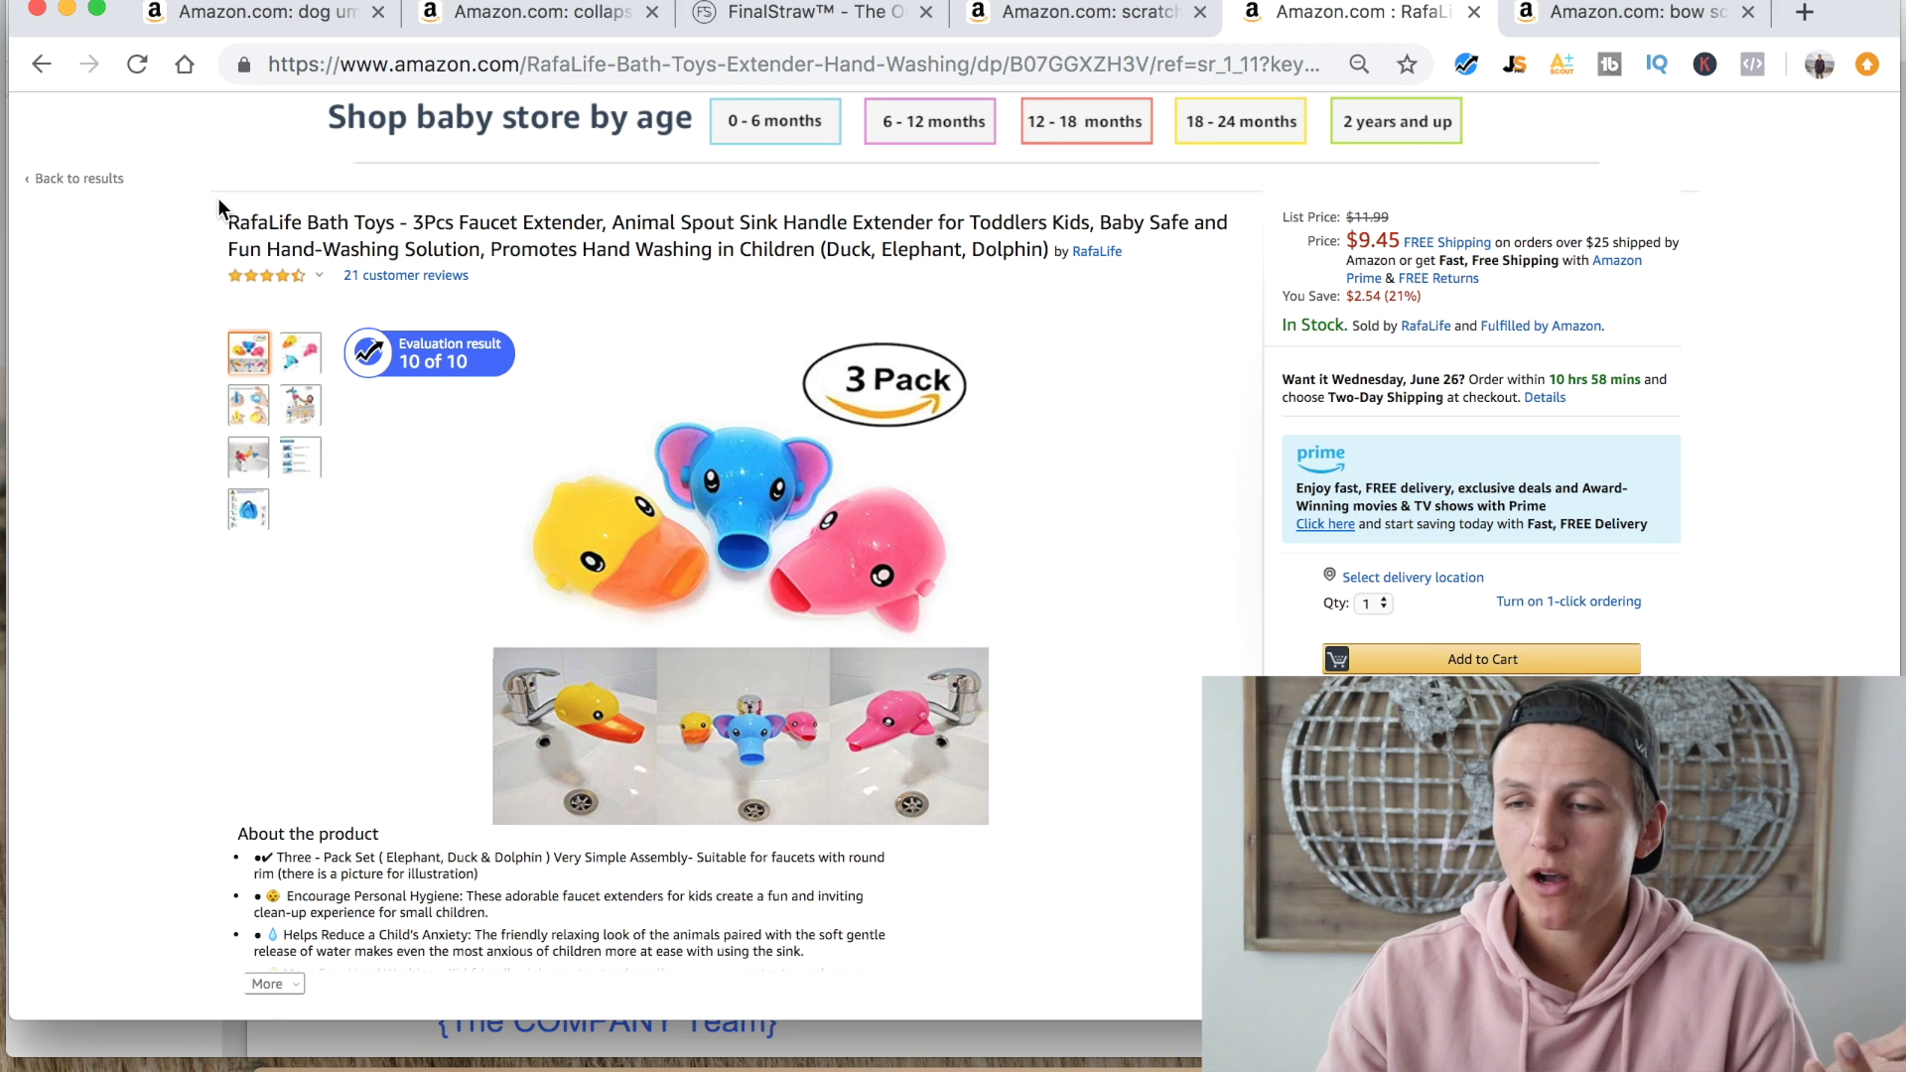
pyautogui.click(43, 65)
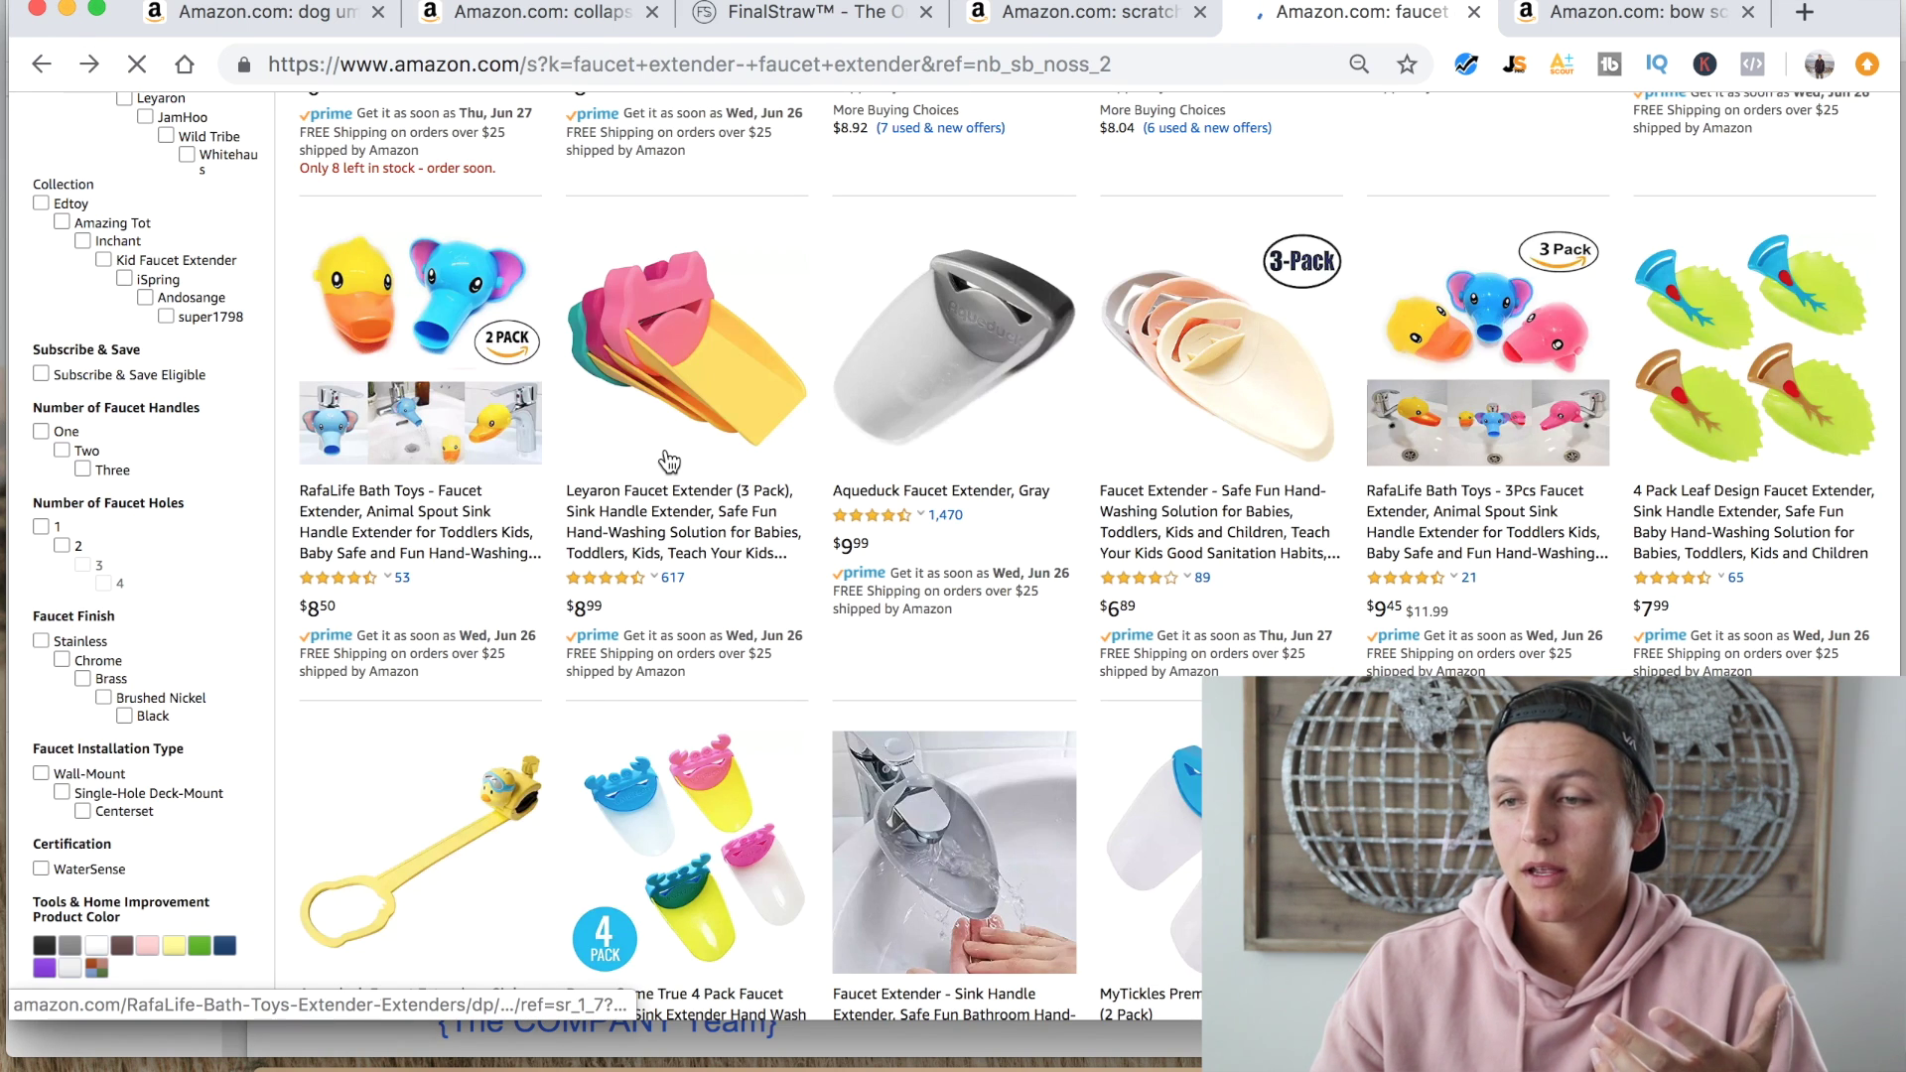
# Run Xray on the faucet extender results and check the listings' sales, individual revenues and average revenue.
pyautogui.scroll(-2, 669, 459)
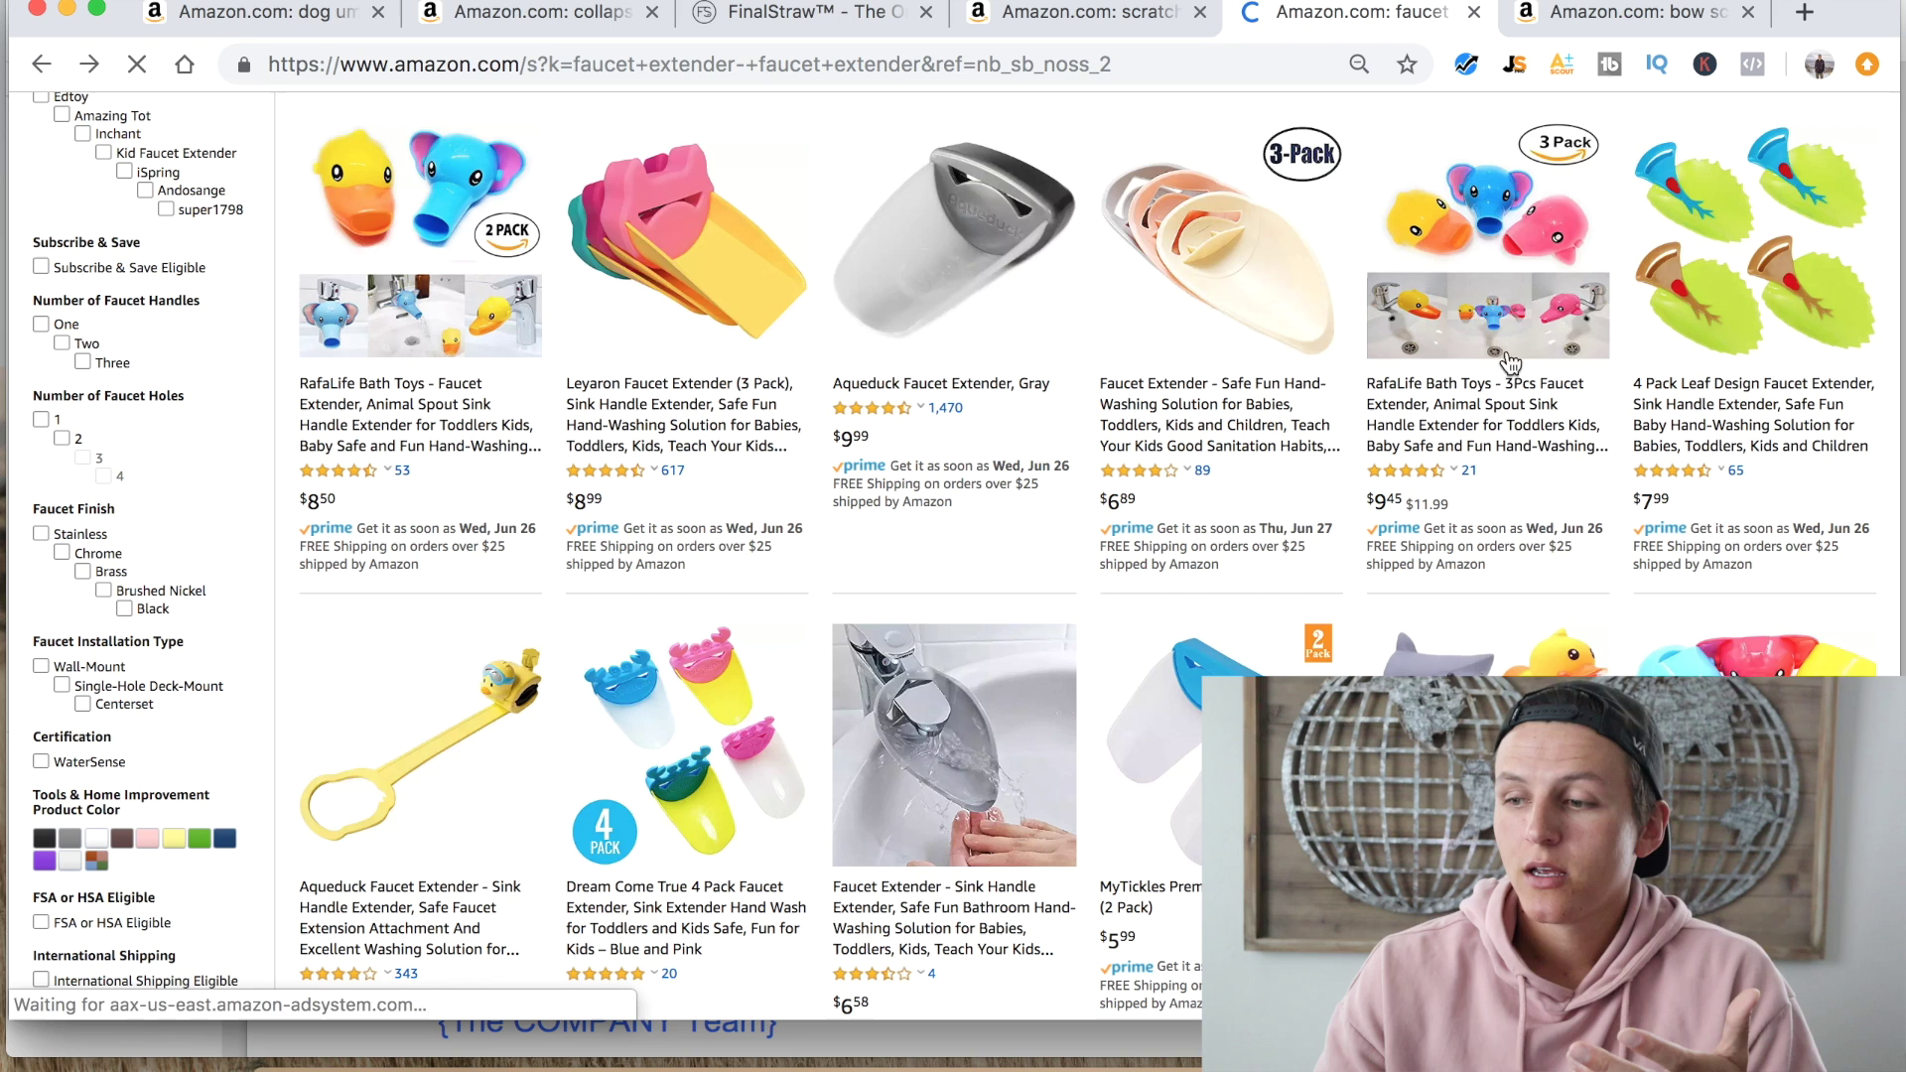
pyautogui.scroll(-1, 1511, 363)
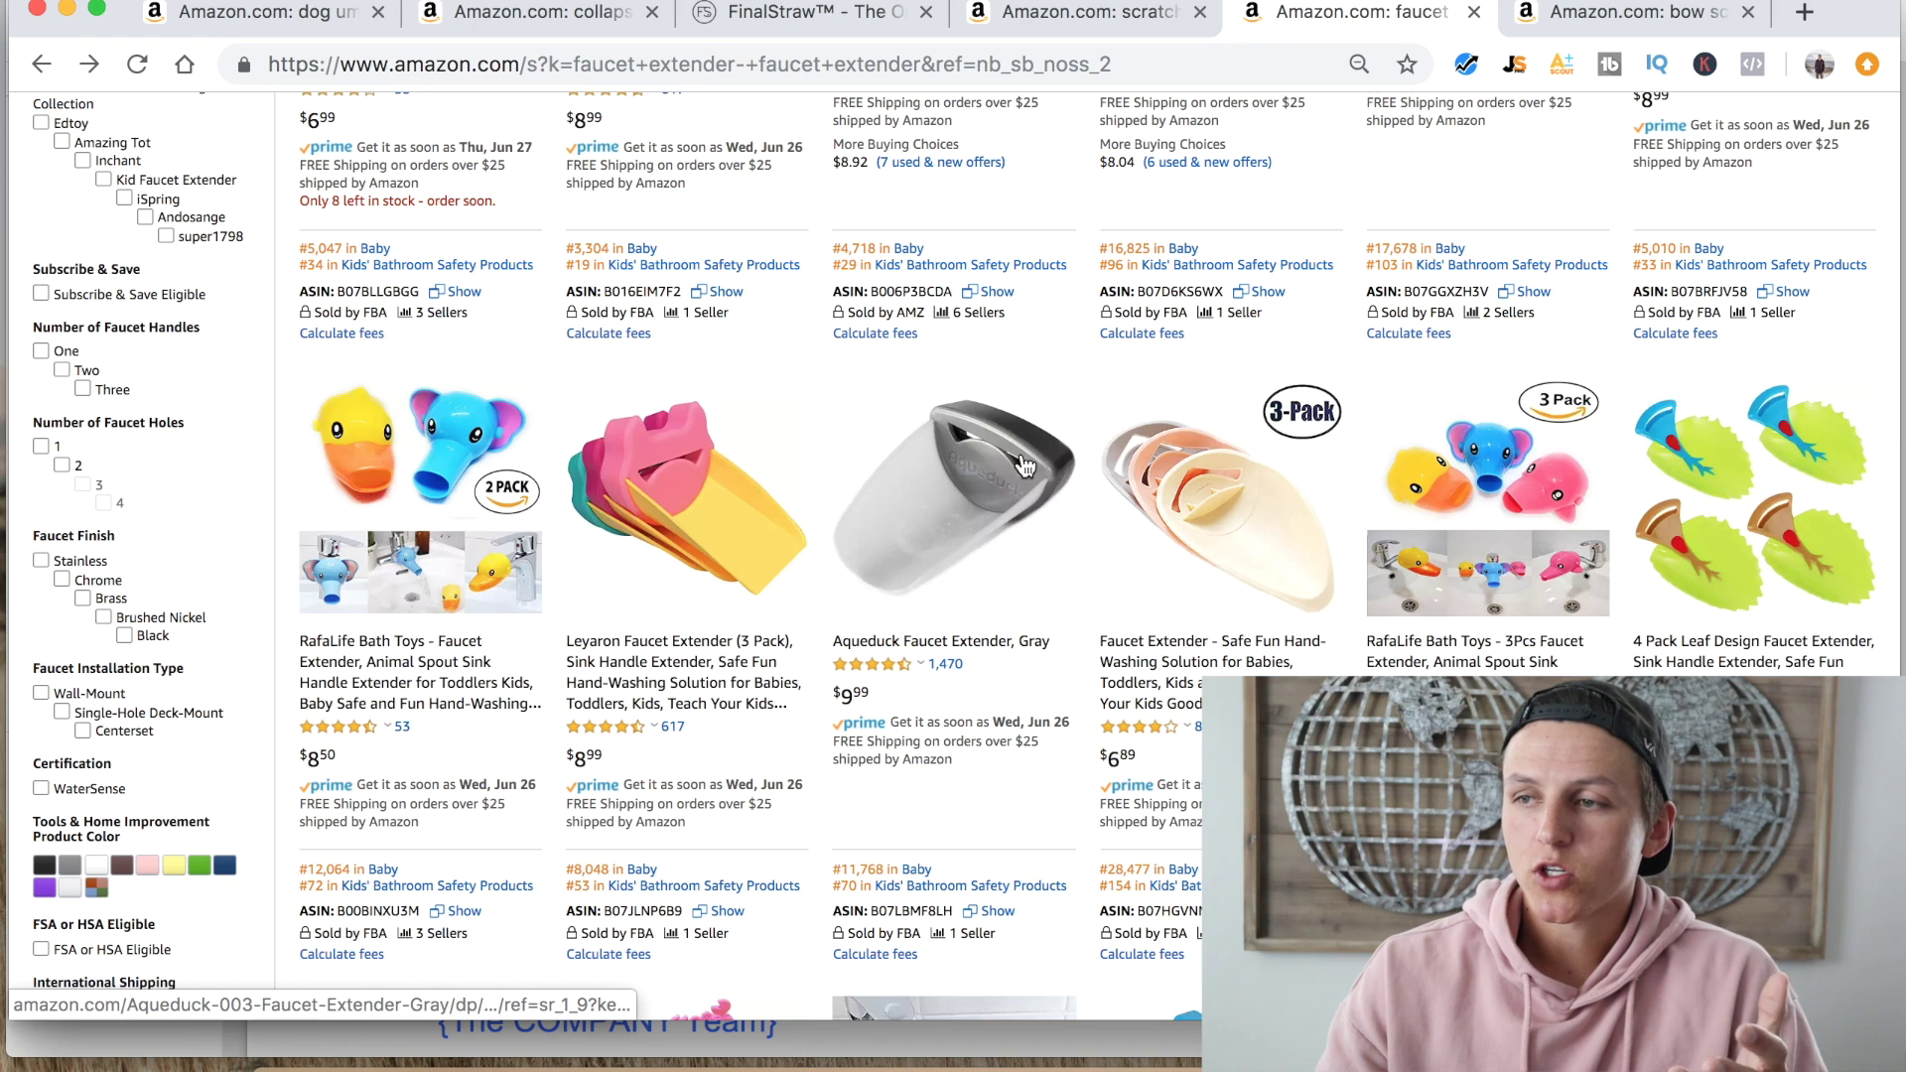
pyautogui.click(1467, 68)
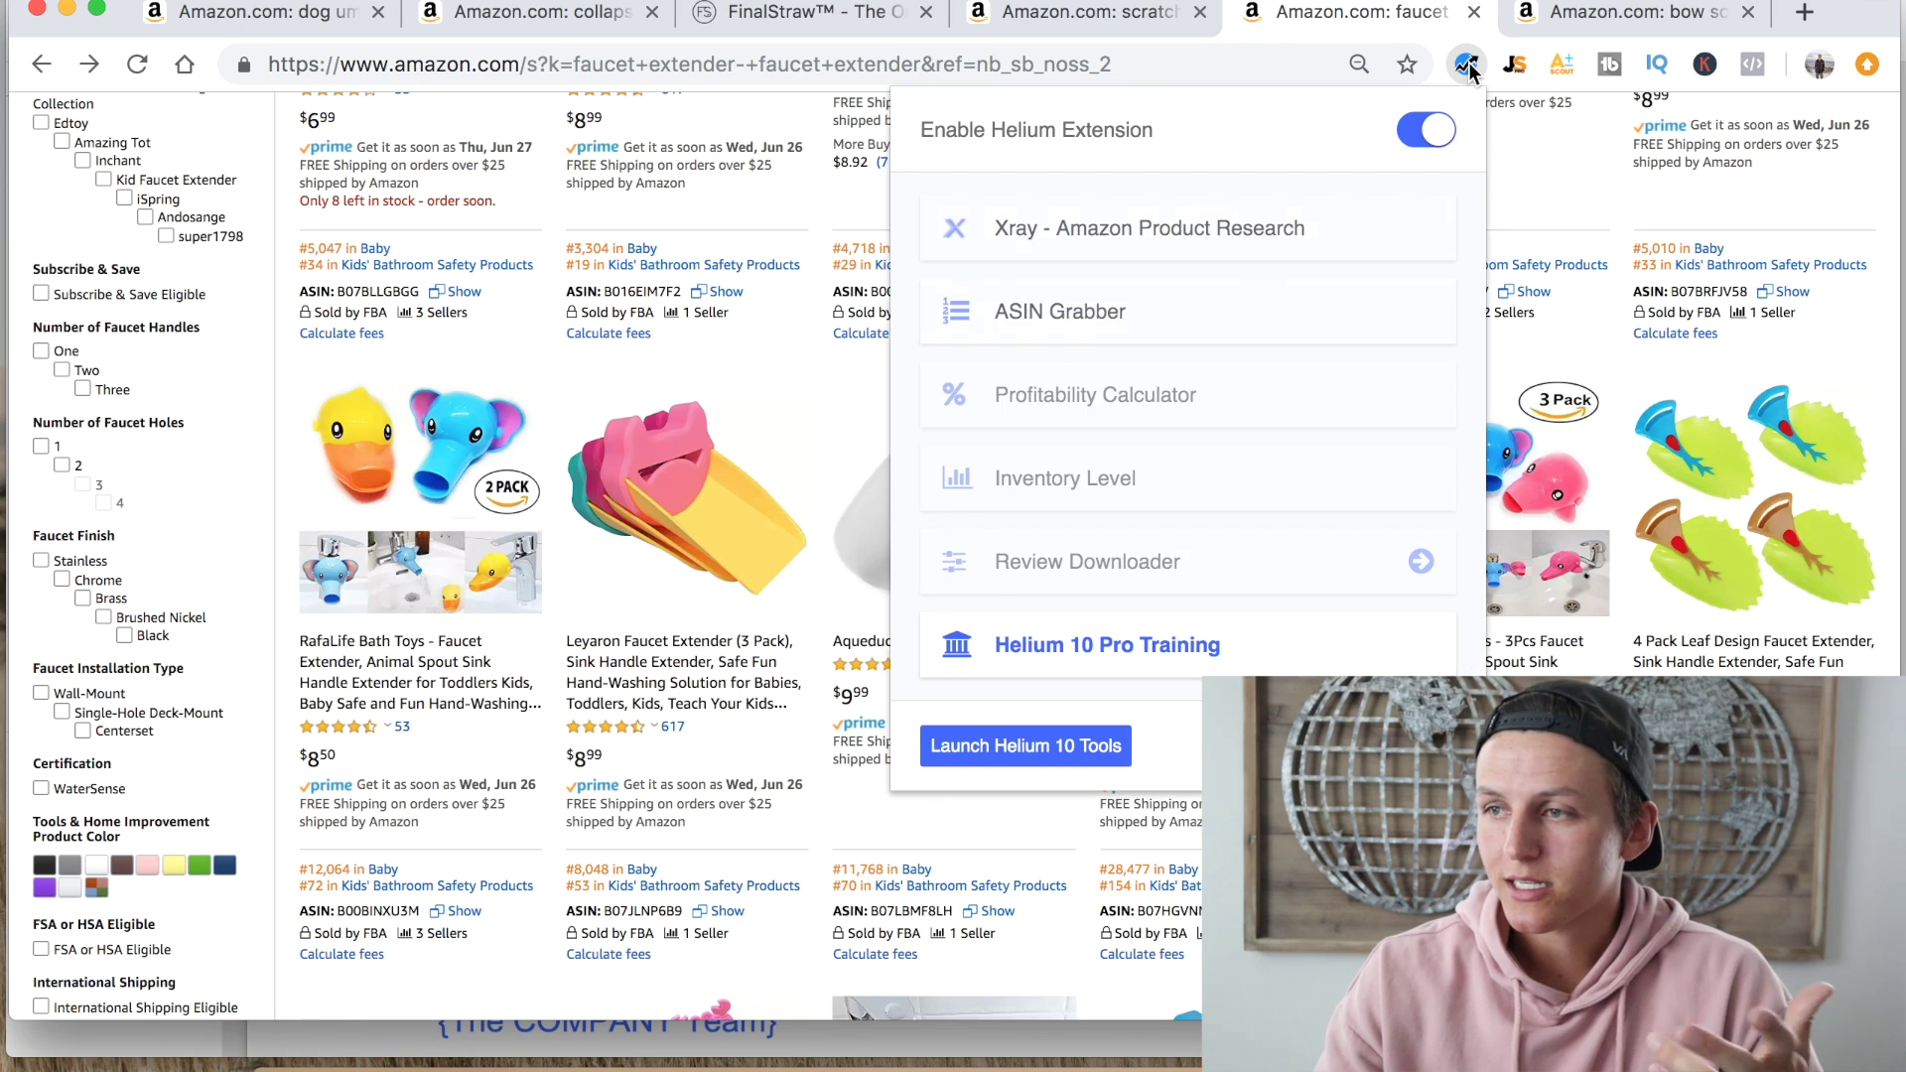
pyautogui.click(1123, 221)
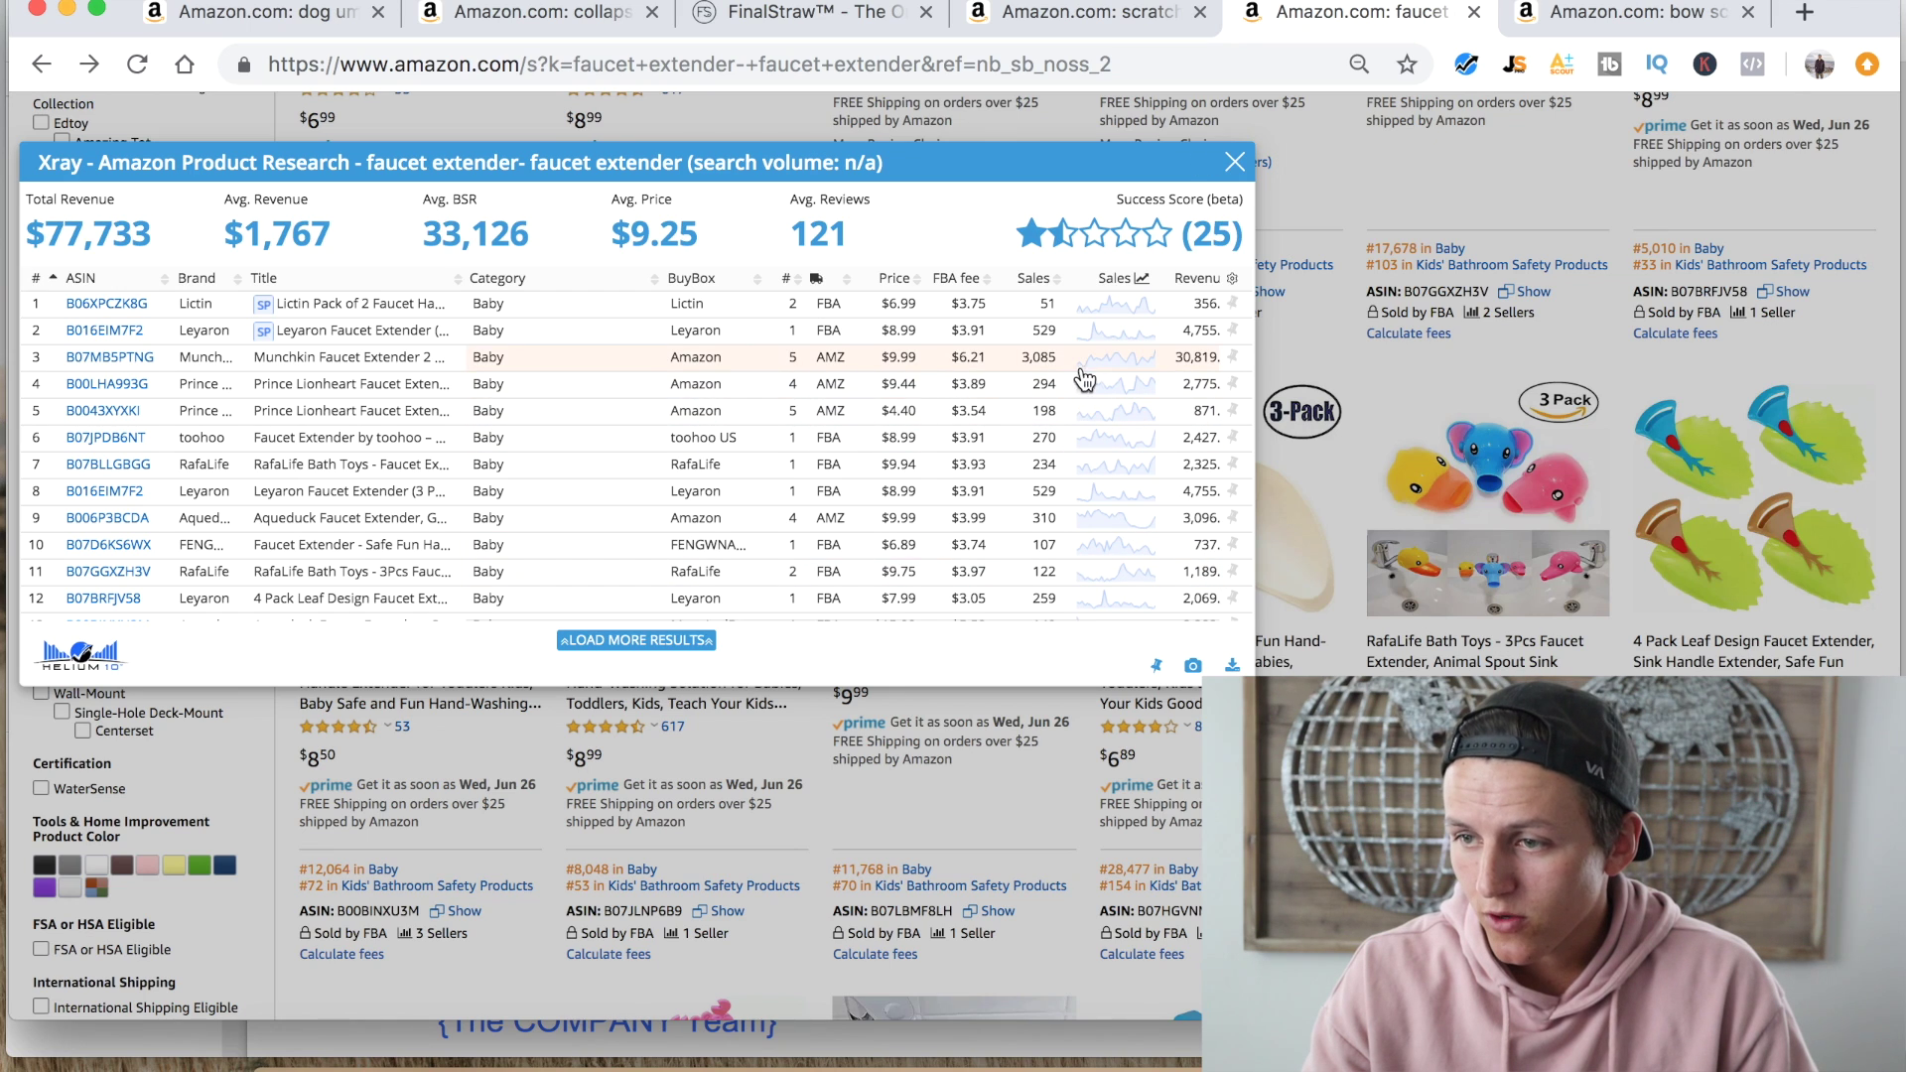
pyautogui.hscroll(2, 1151, 358)
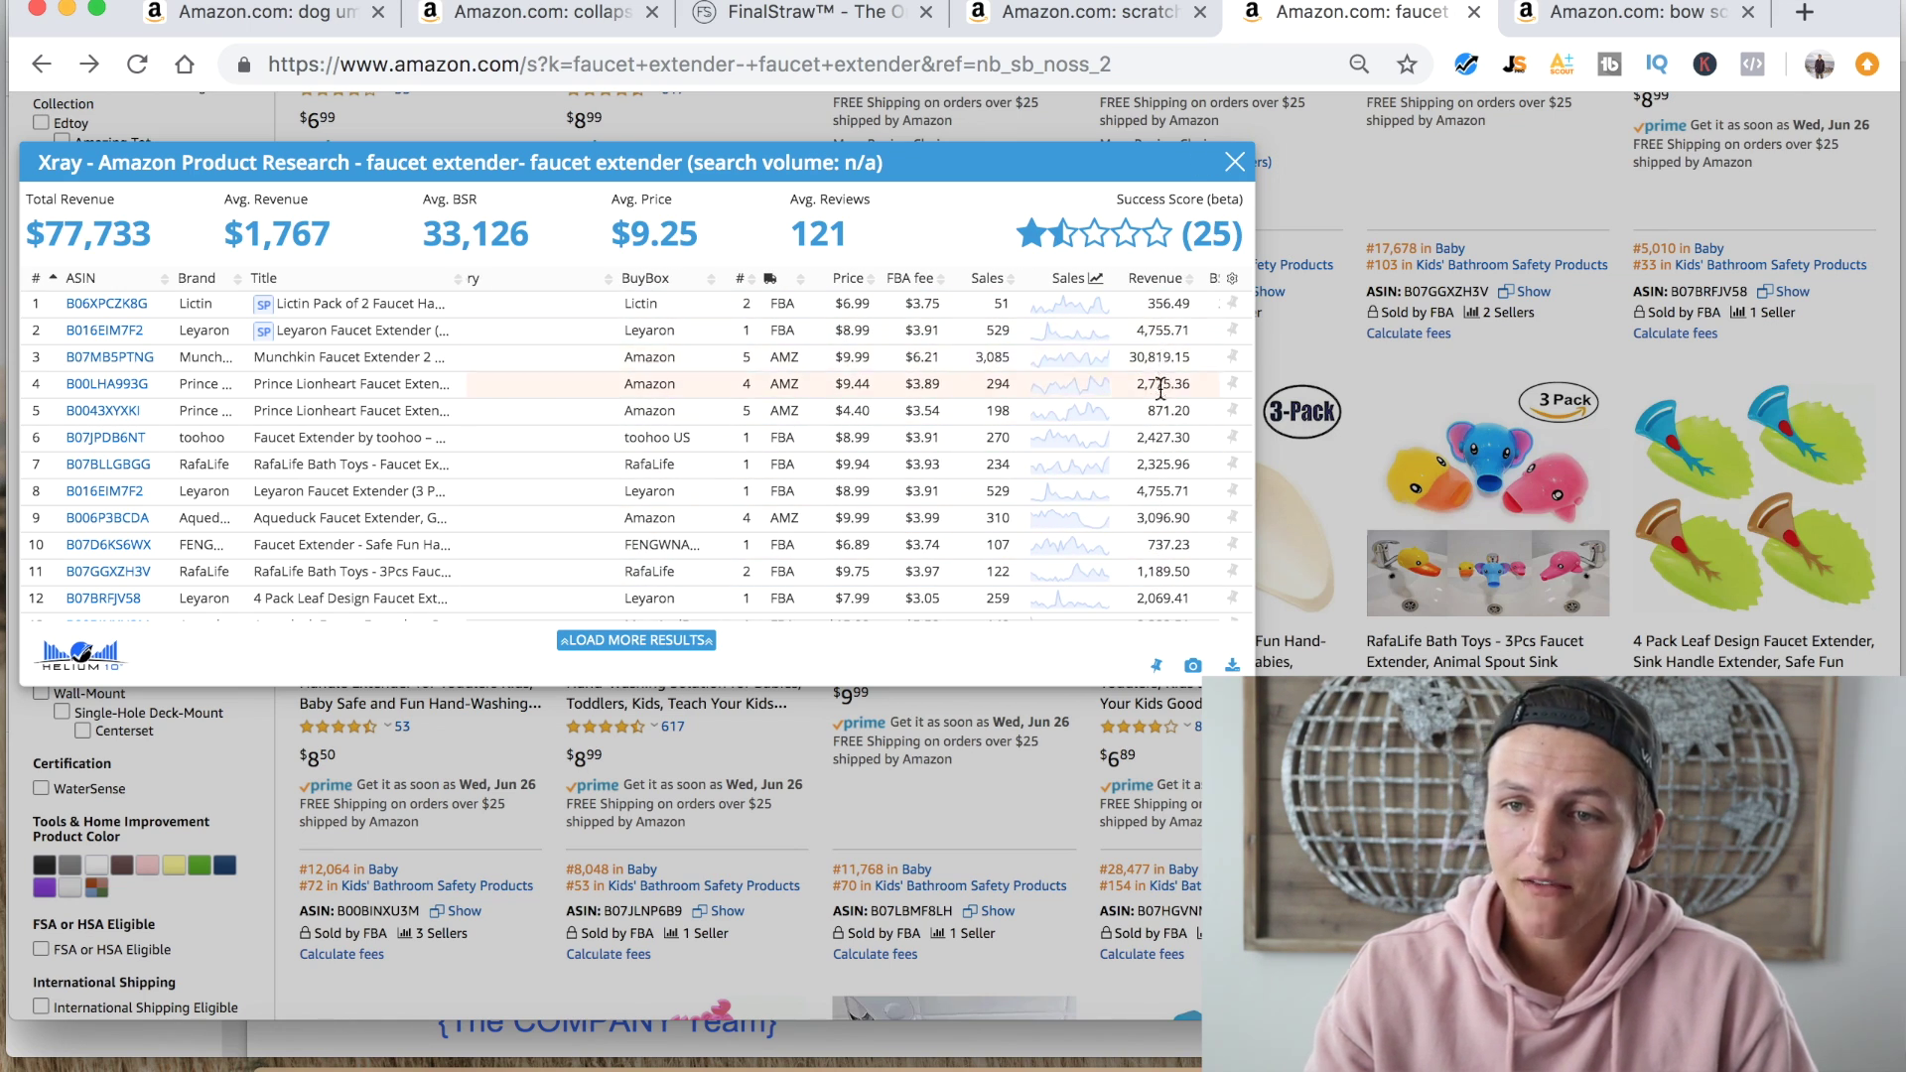
pyautogui.moveTo(335, 244); pyautogui.dragTo(213, 242)
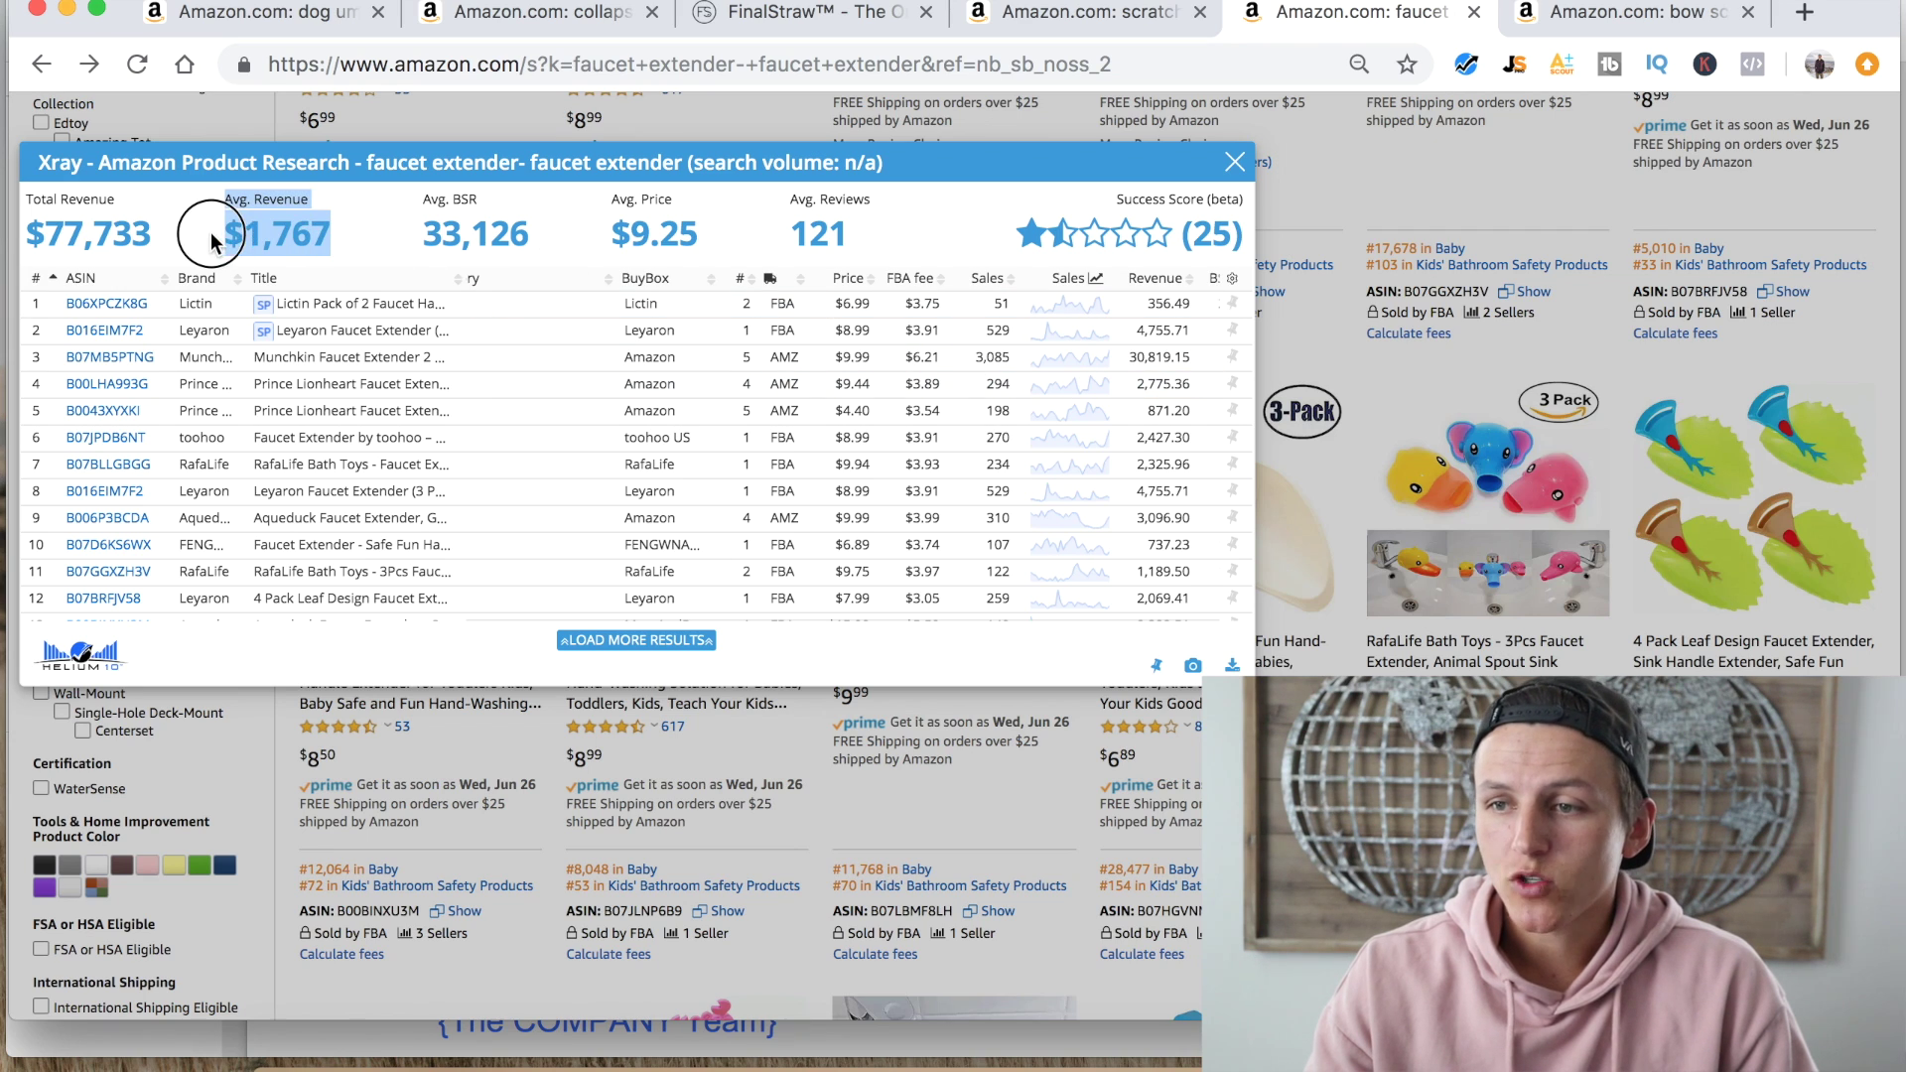
# Check the average review count in the faucet extender Xray report, close the report, and review the first listings again.
pyautogui.moveTo(854, 234); pyautogui.dragTo(790, 235)
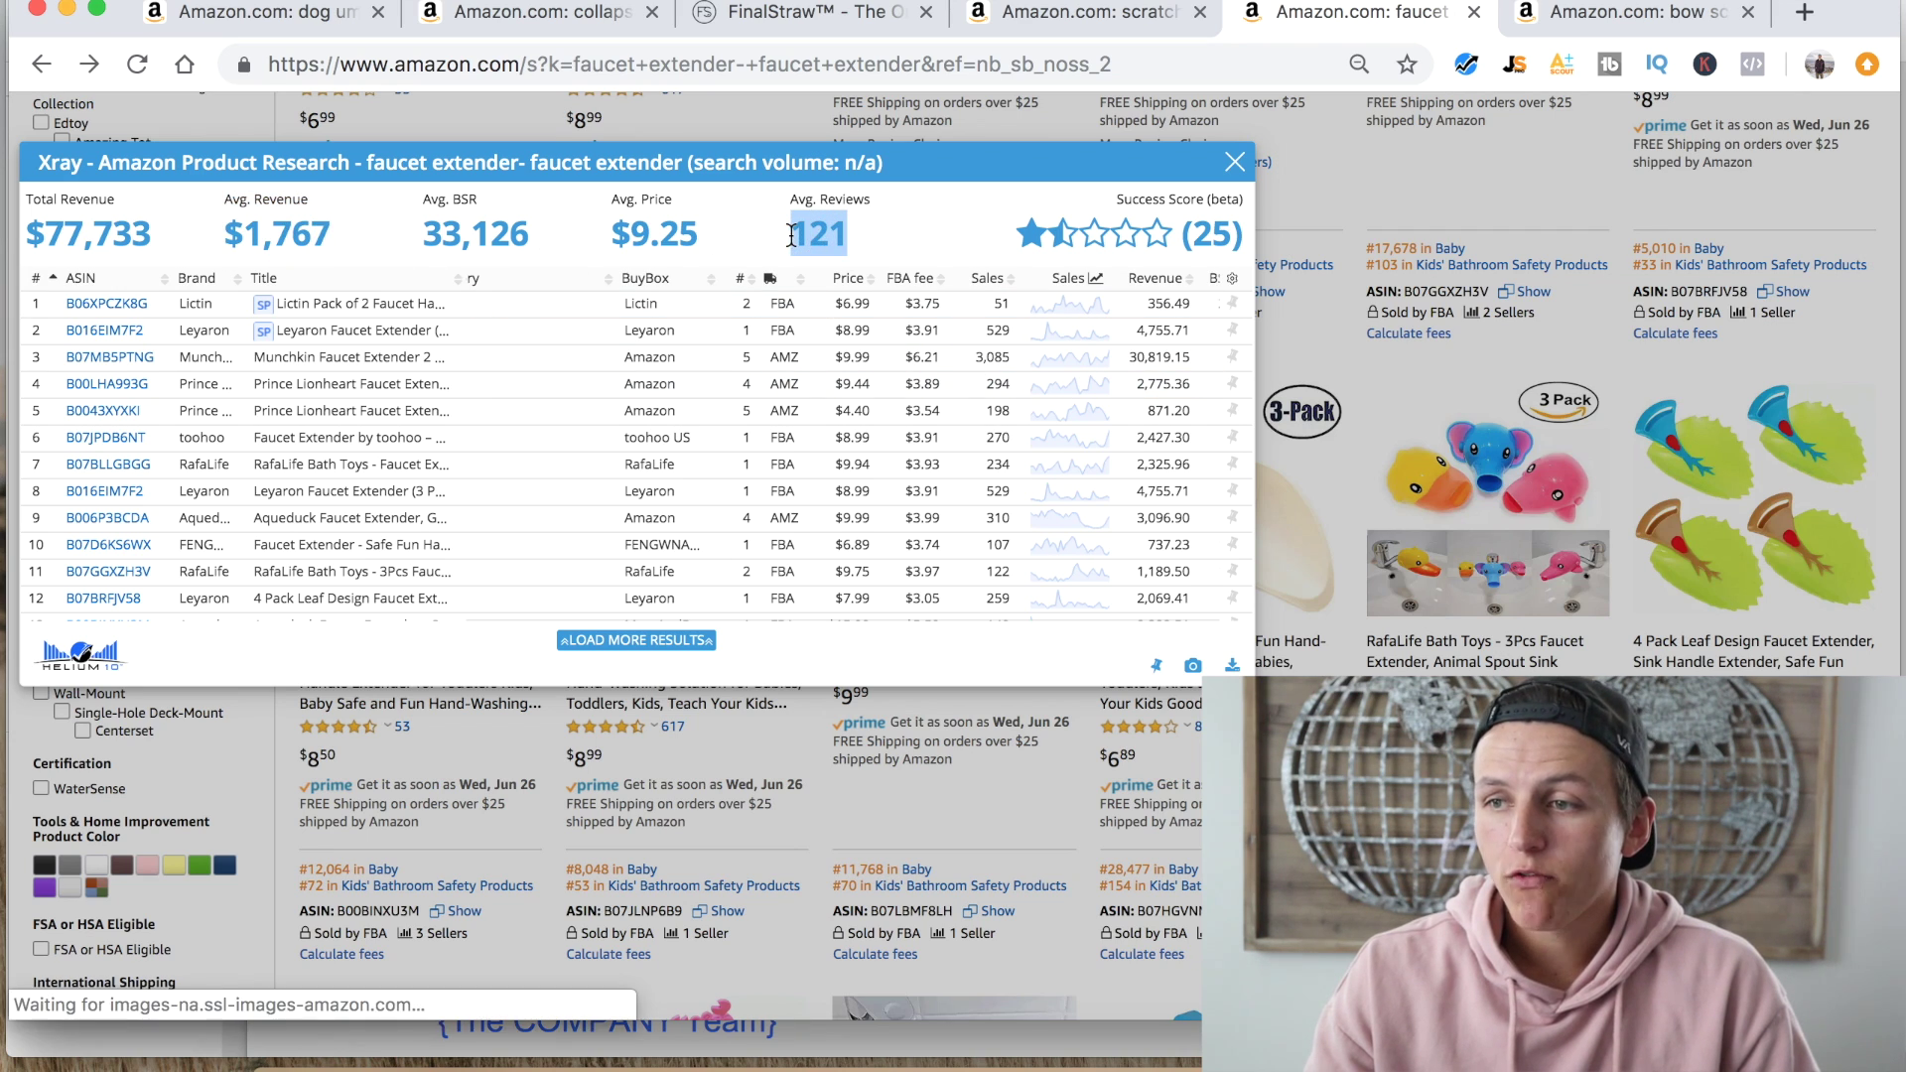
pyautogui.click(1234, 162)
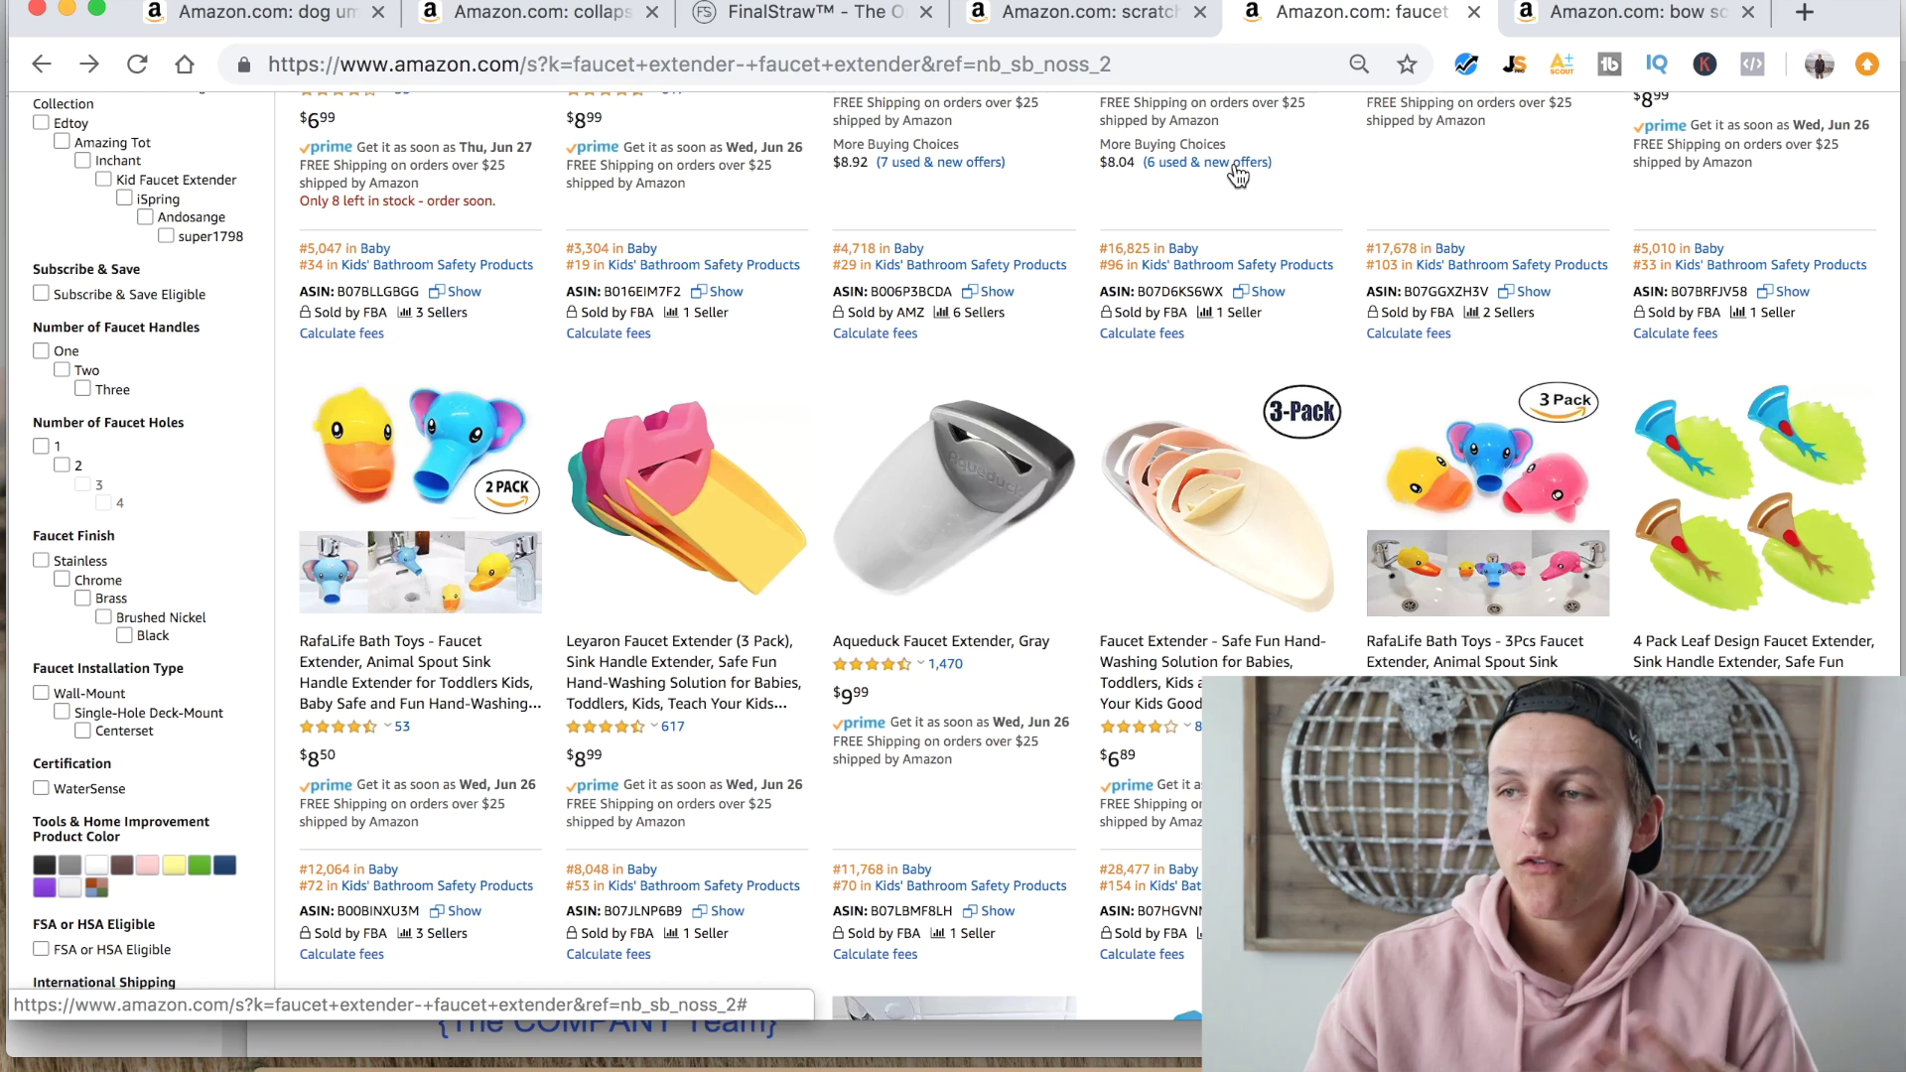
pyautogui.scroll(4, 839, 319)
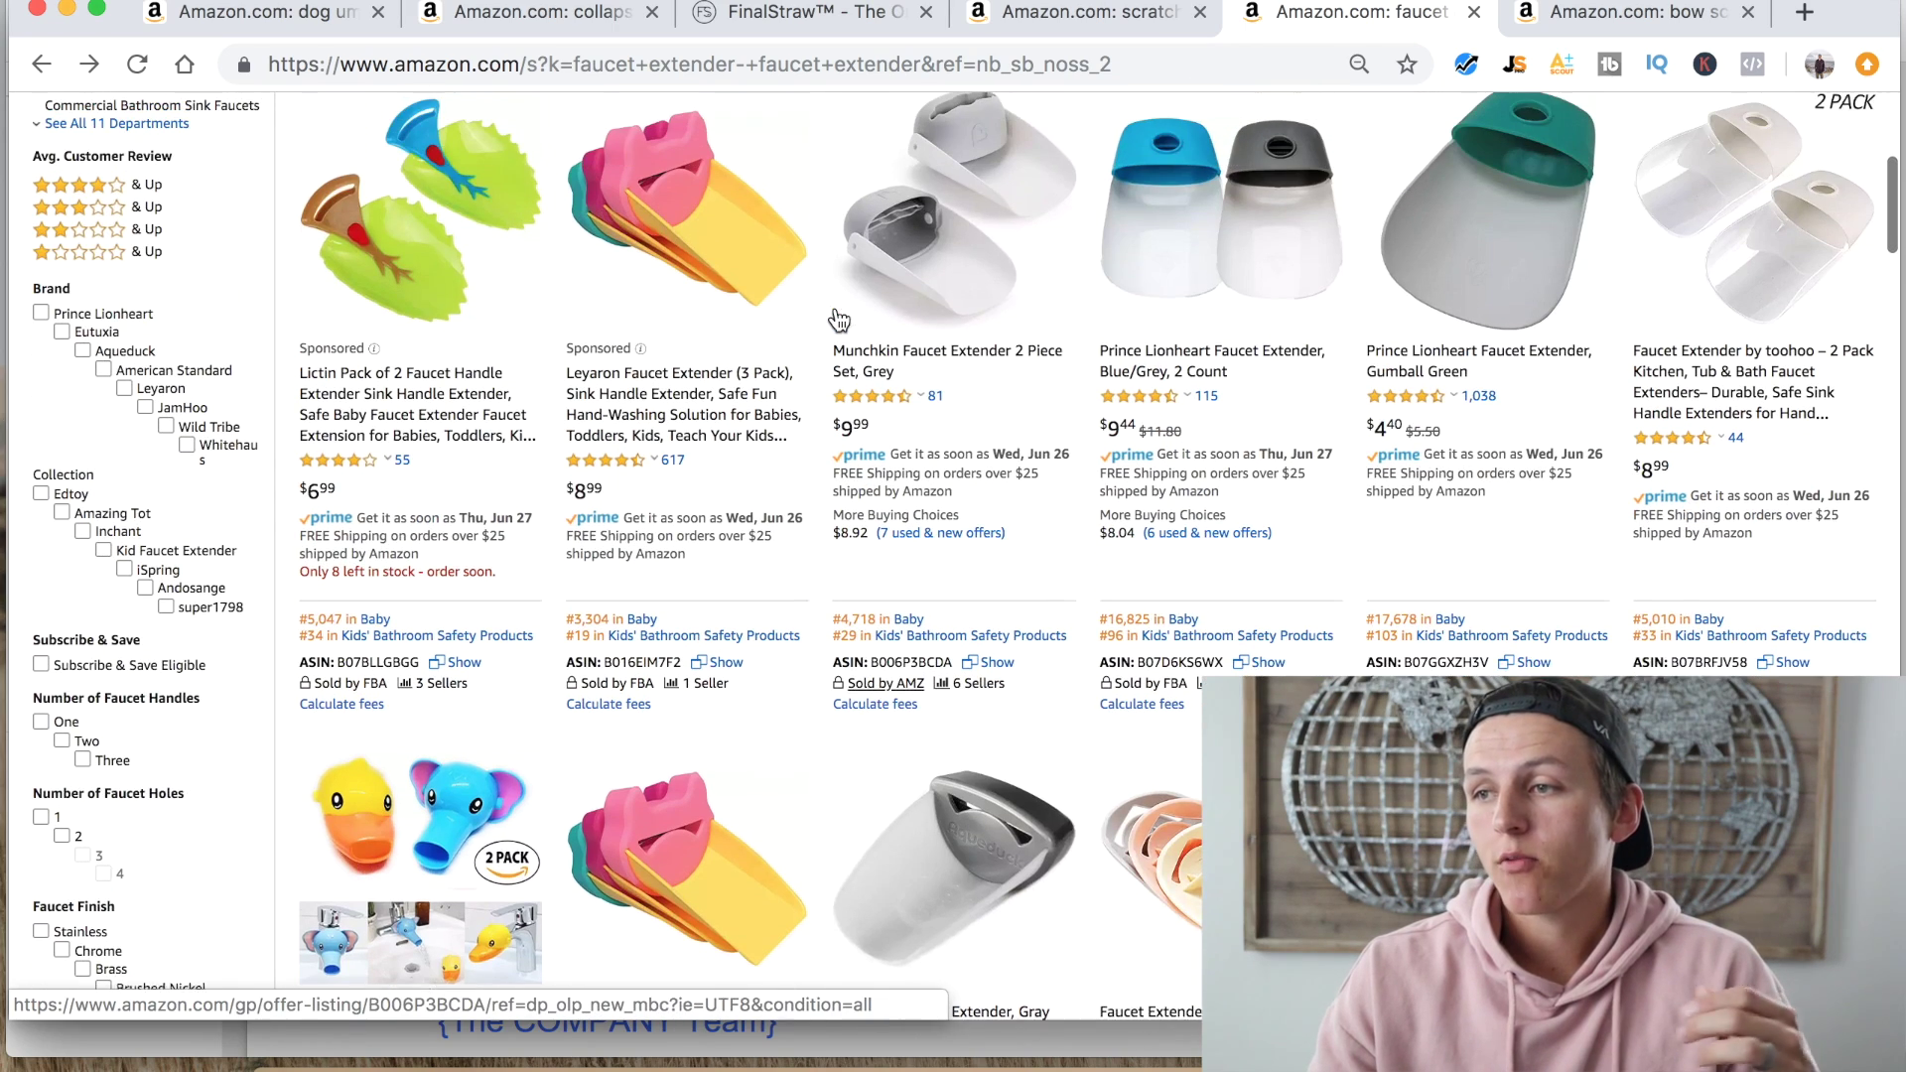
# Switch to the open bow scrunchies results and examine the first listings' designs, prices, sellers and review counts.
pyautogui.click(1636, 14)
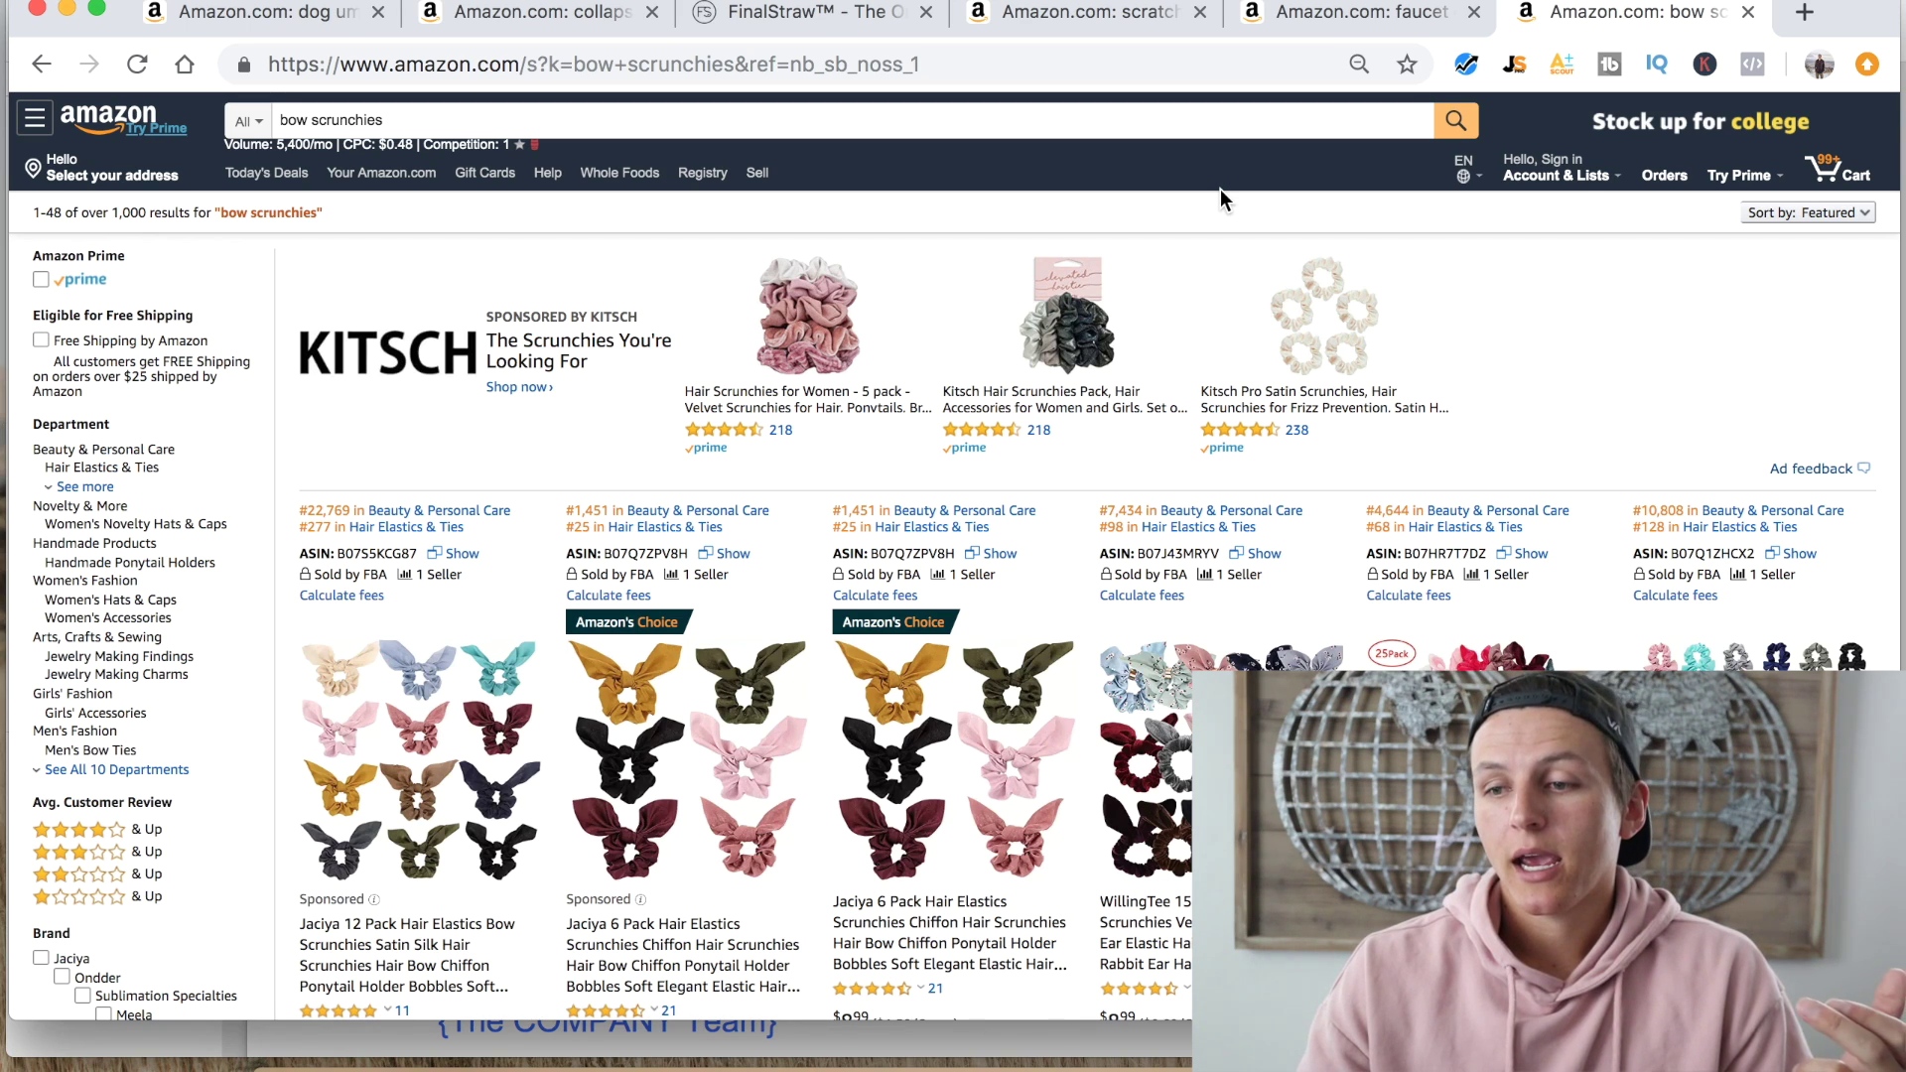
pyautogui.scroll(-5, 1190, 418)
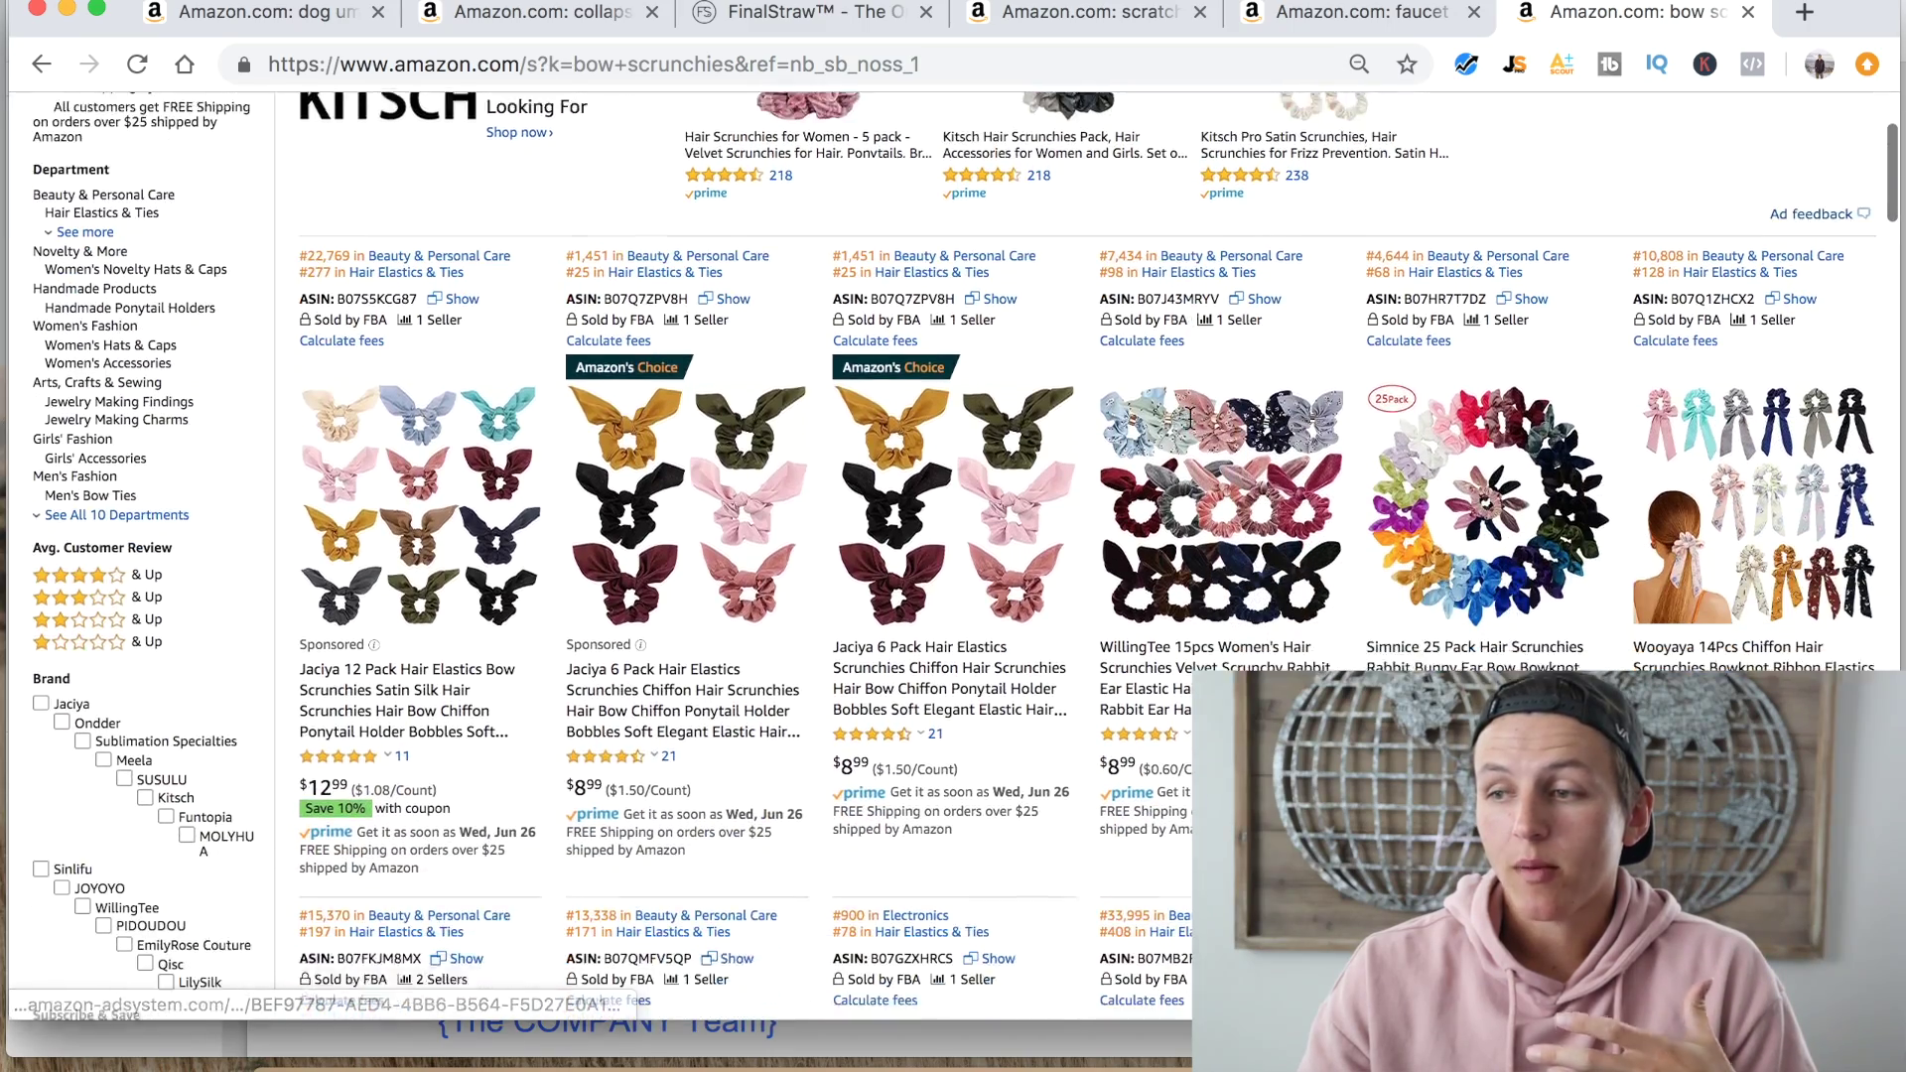
pyautogui.scroll(-2, 1192, 421)
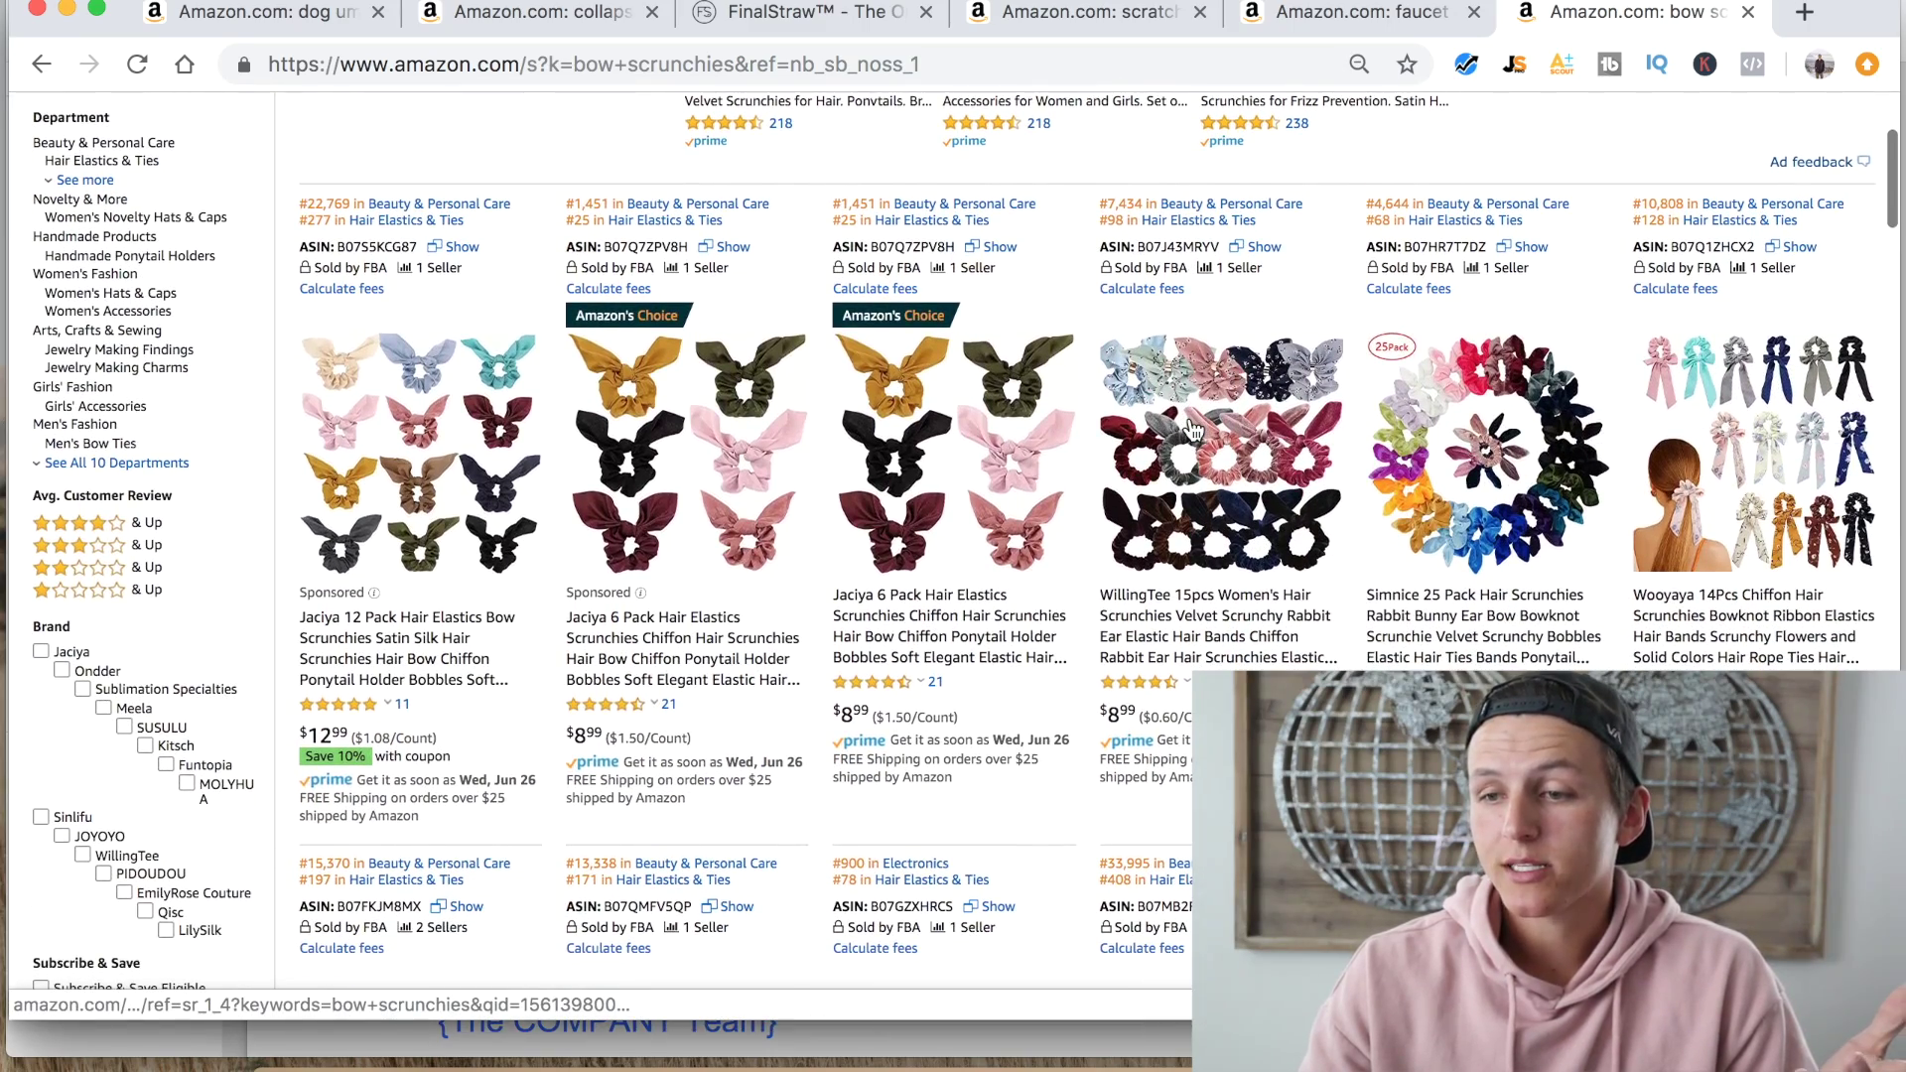
pyautogui.scroll(-2, 1194, 429)
pyautogui.scroll(3, 1195, 429)
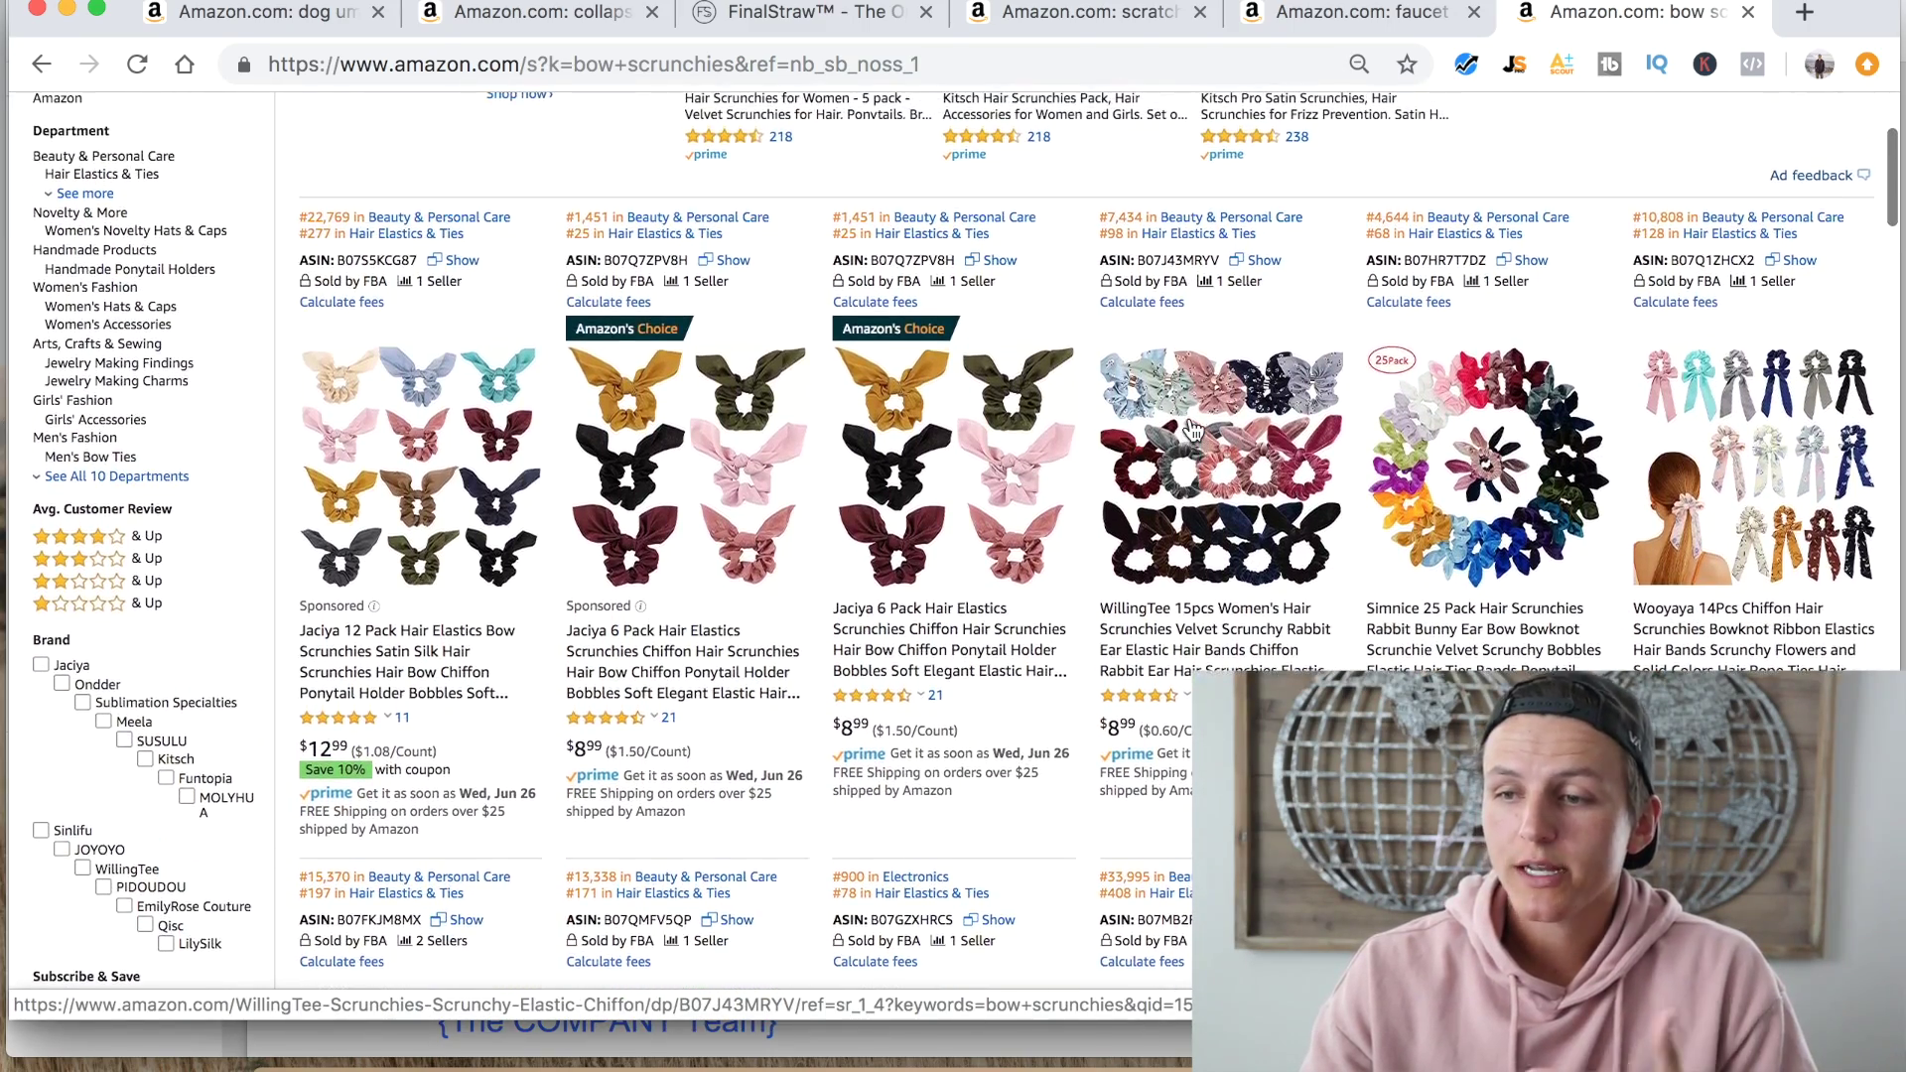
pyautogui.scroll(4, 1194, 429)
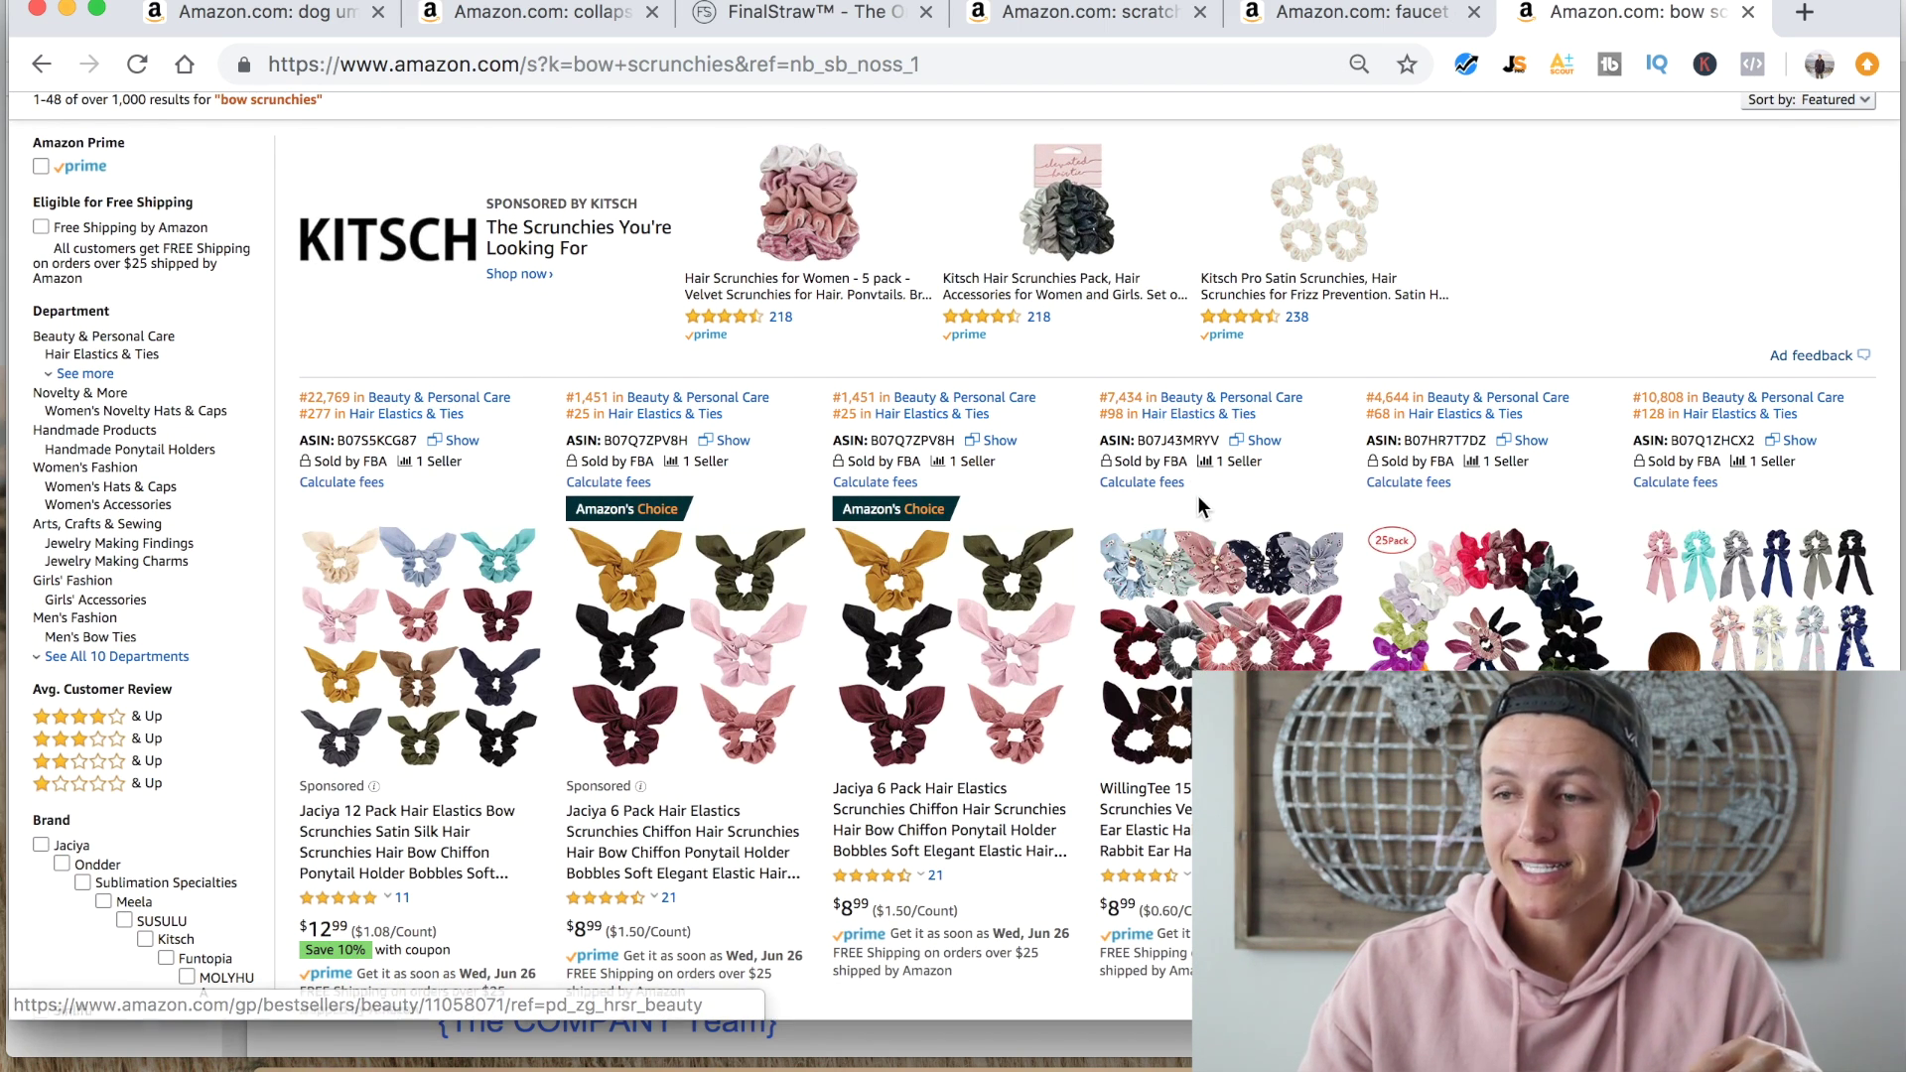
pyautogui.scroll(-3, 1195, 431)
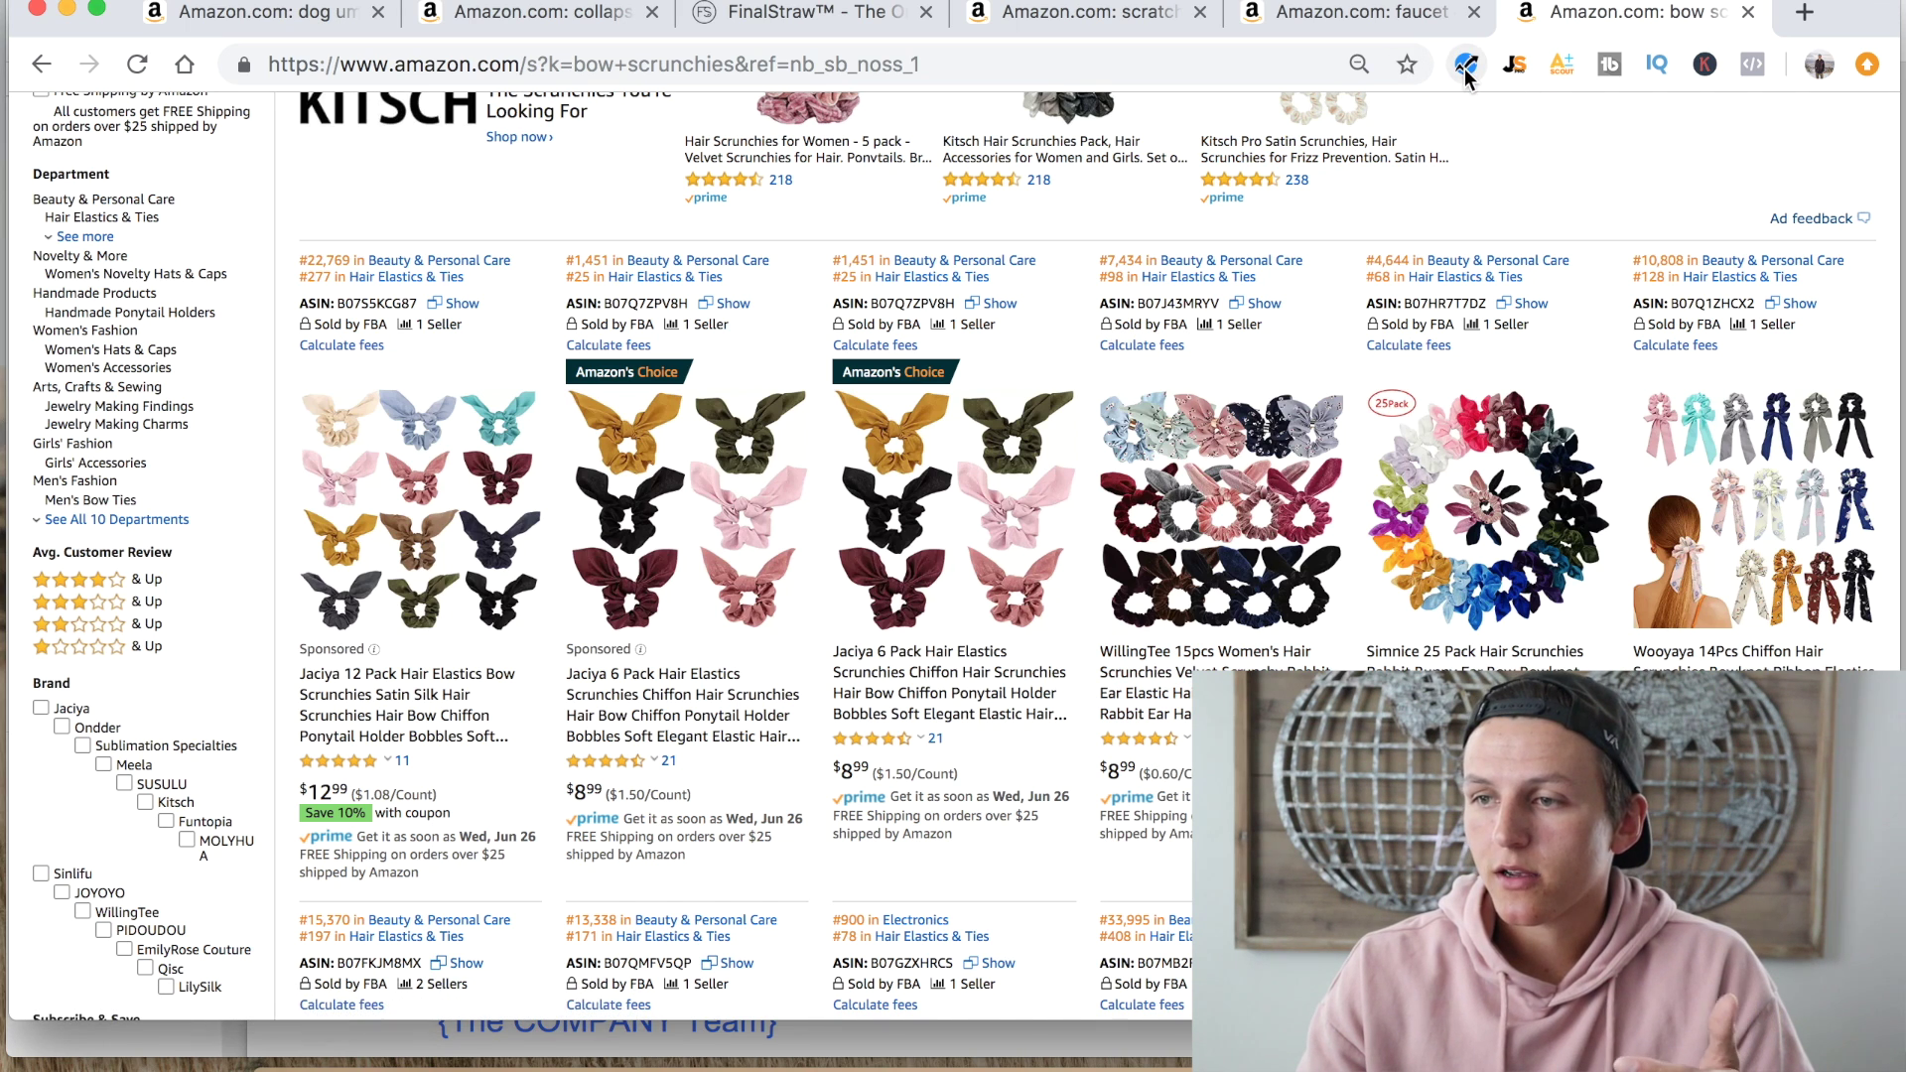
# Run Xray on the bow scrunchies results, and compare the listings' pack sizes, styles, prices and reviews on the results page.
pyautogui.click(1280, 244)
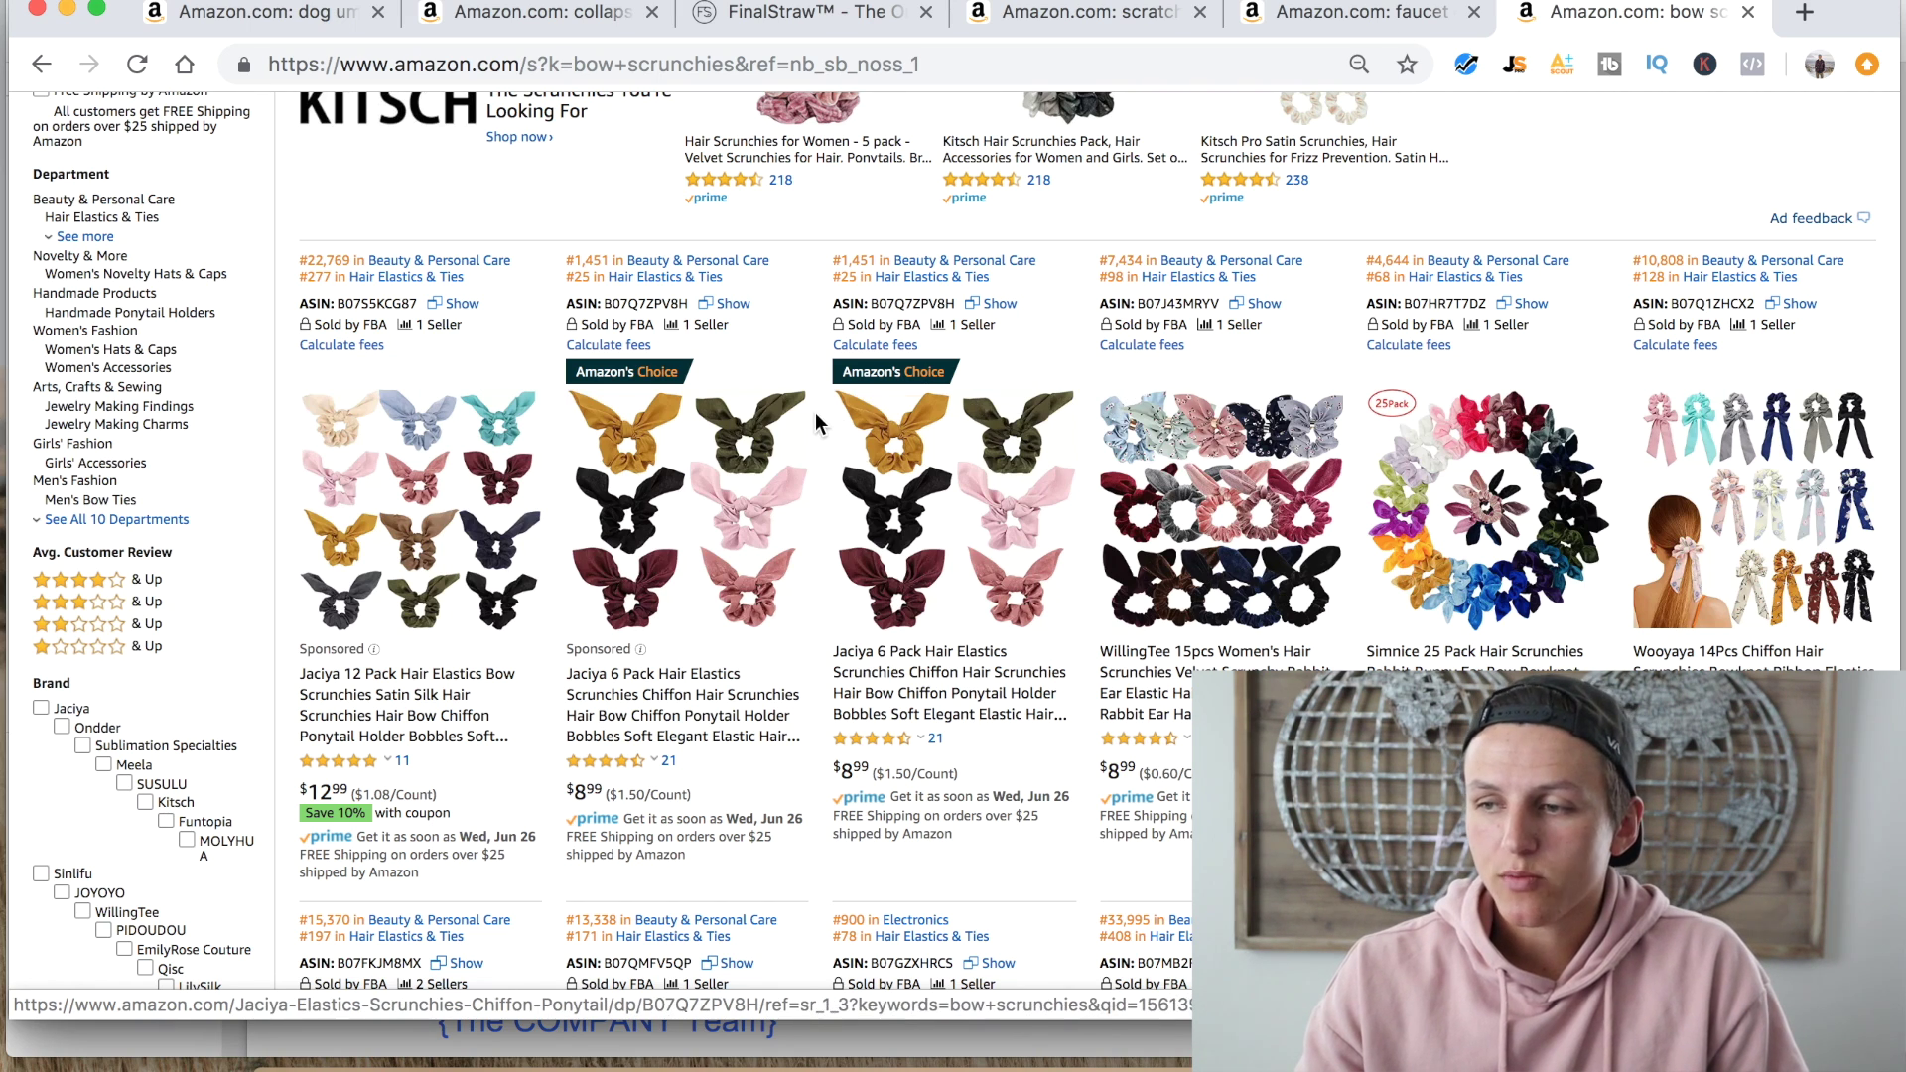
pyautogui.scroll(3, 863, 622)
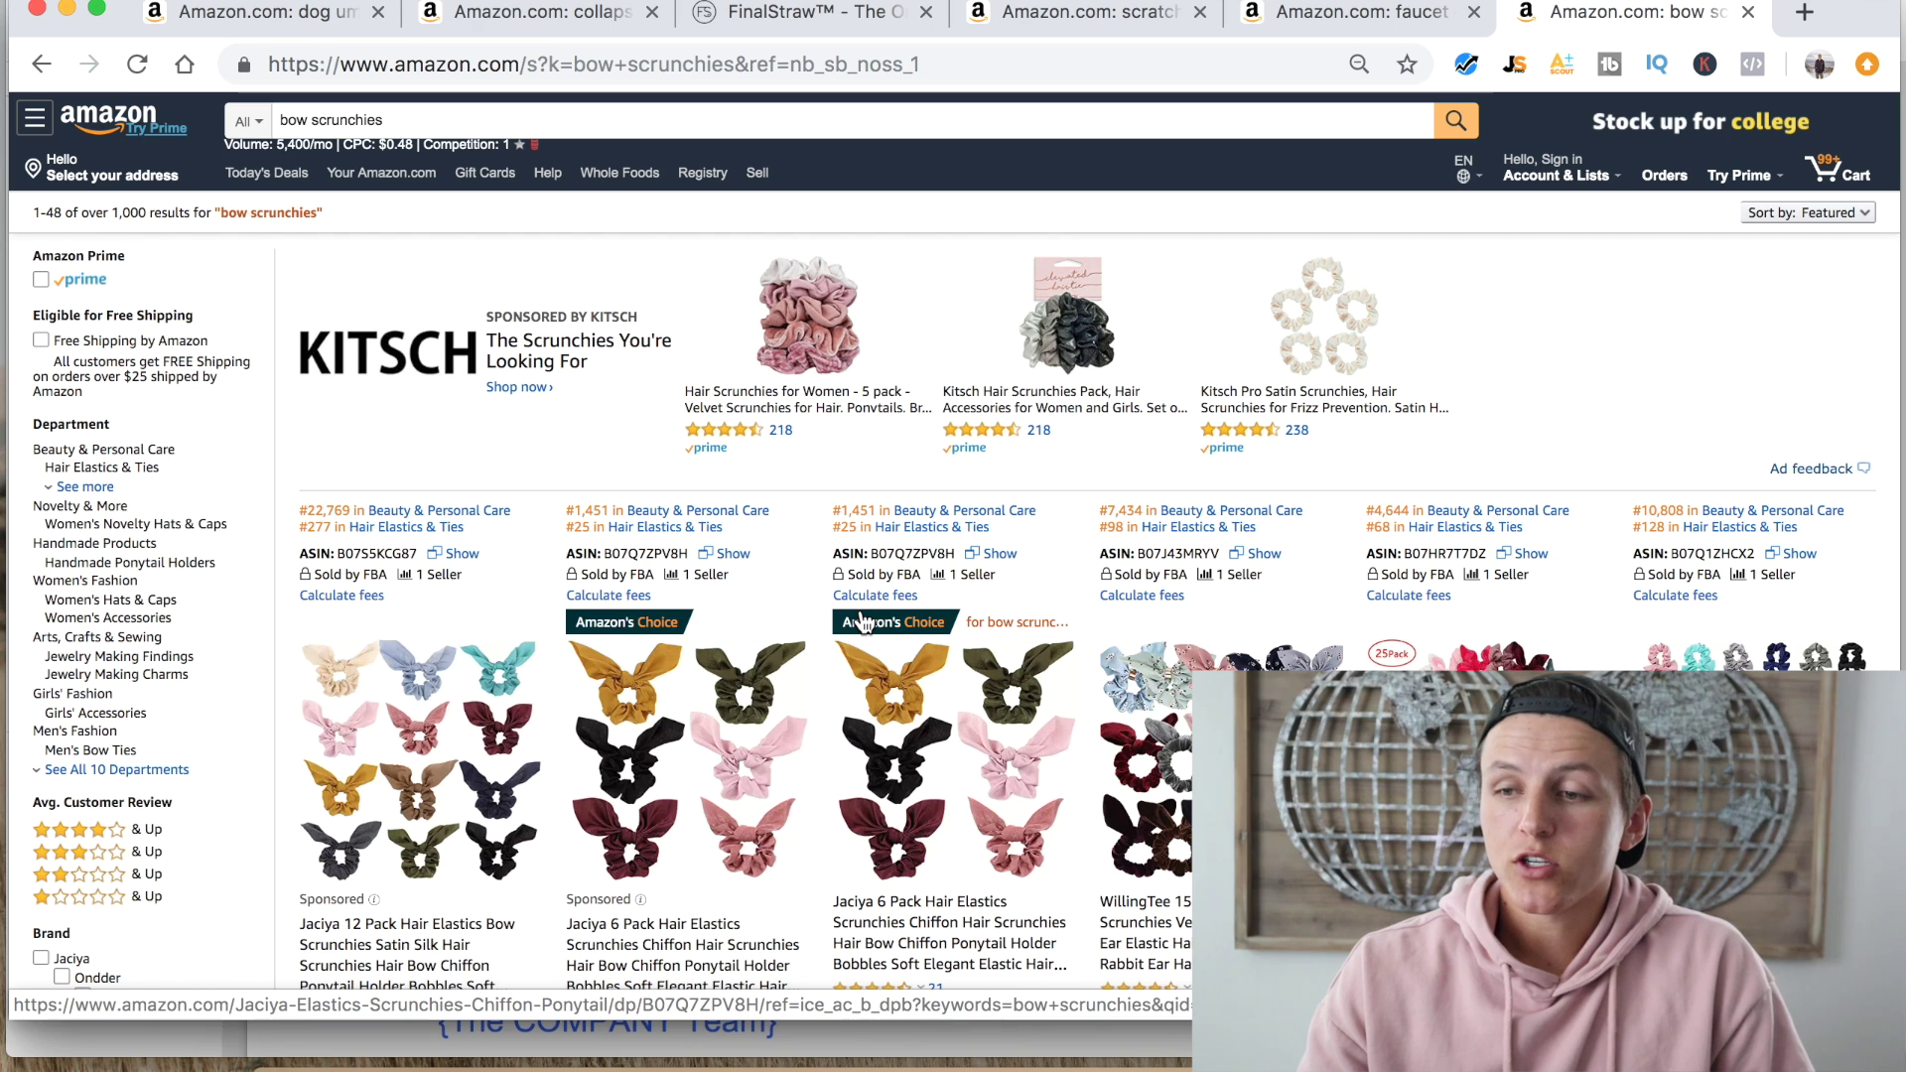
pyautogui.scroll(-3, 861, 623)
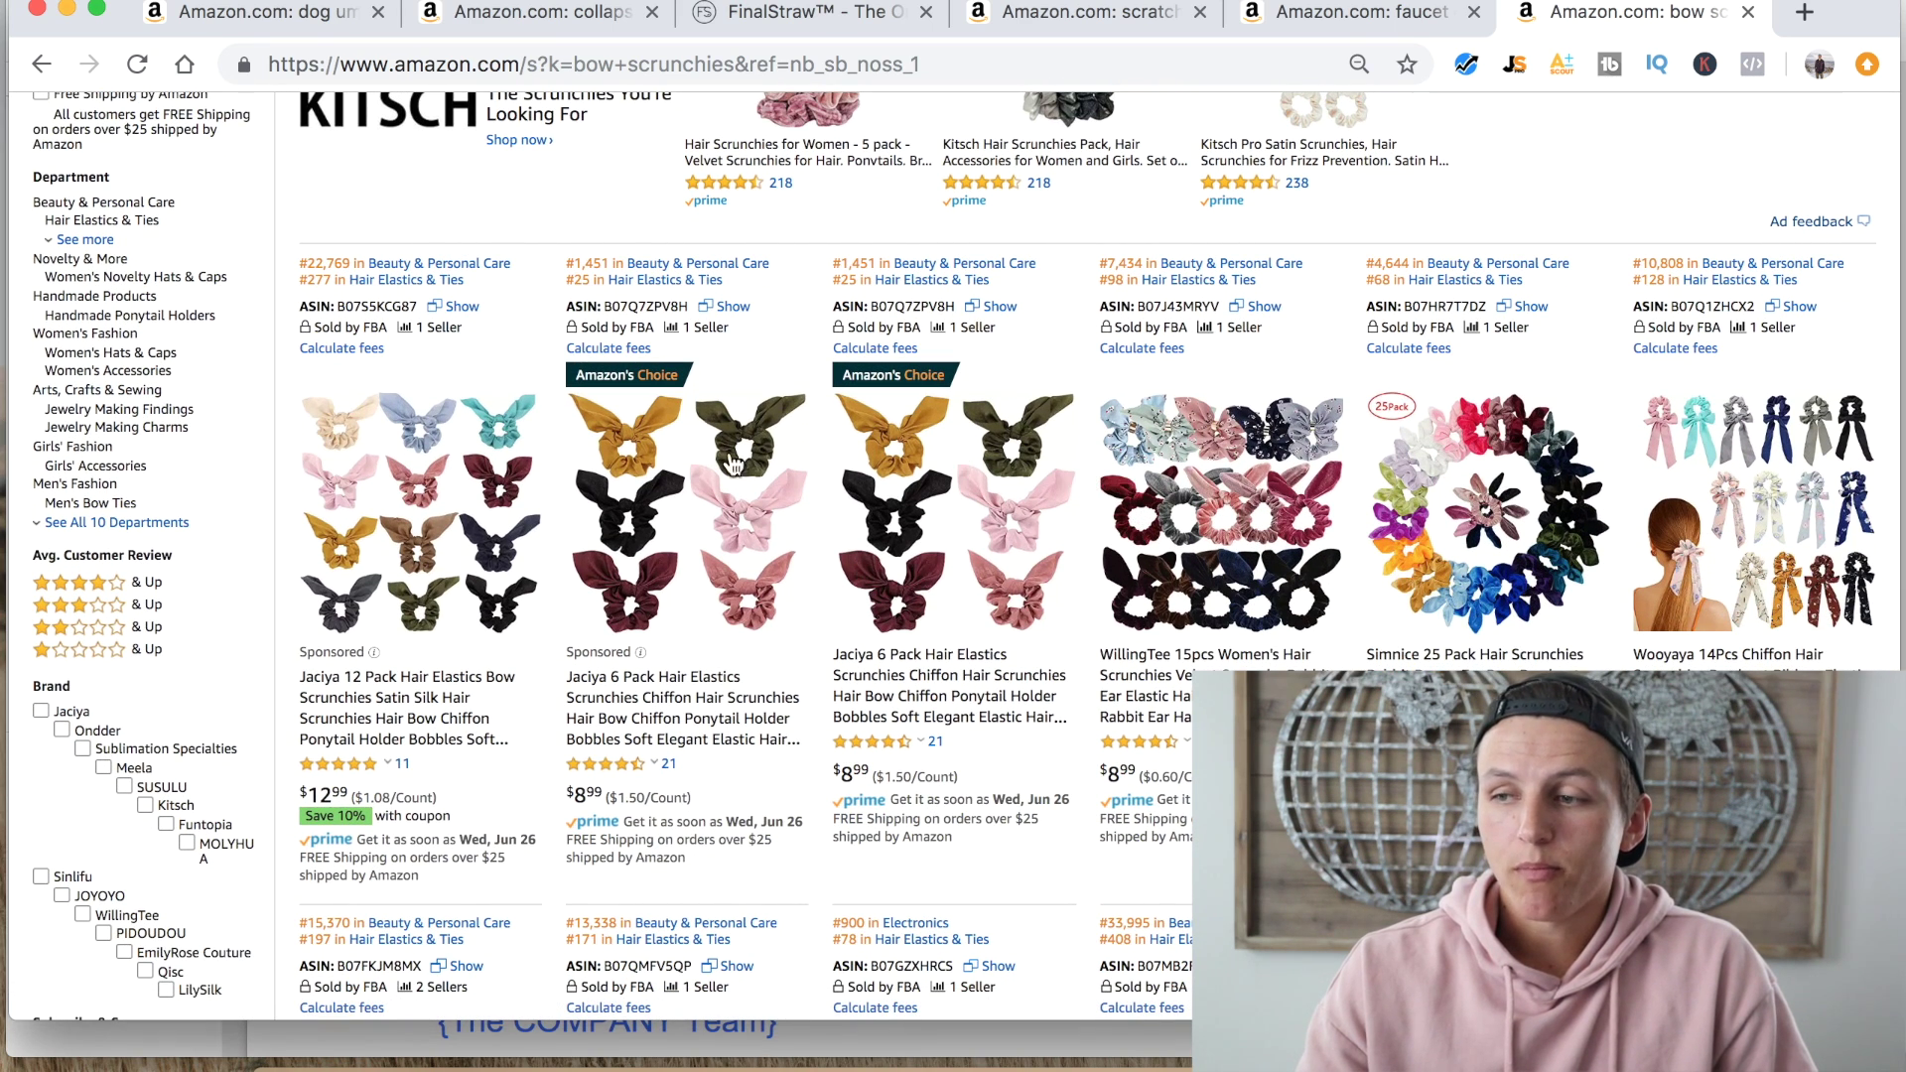
pyautogui.scroll(-7, 937, 456)
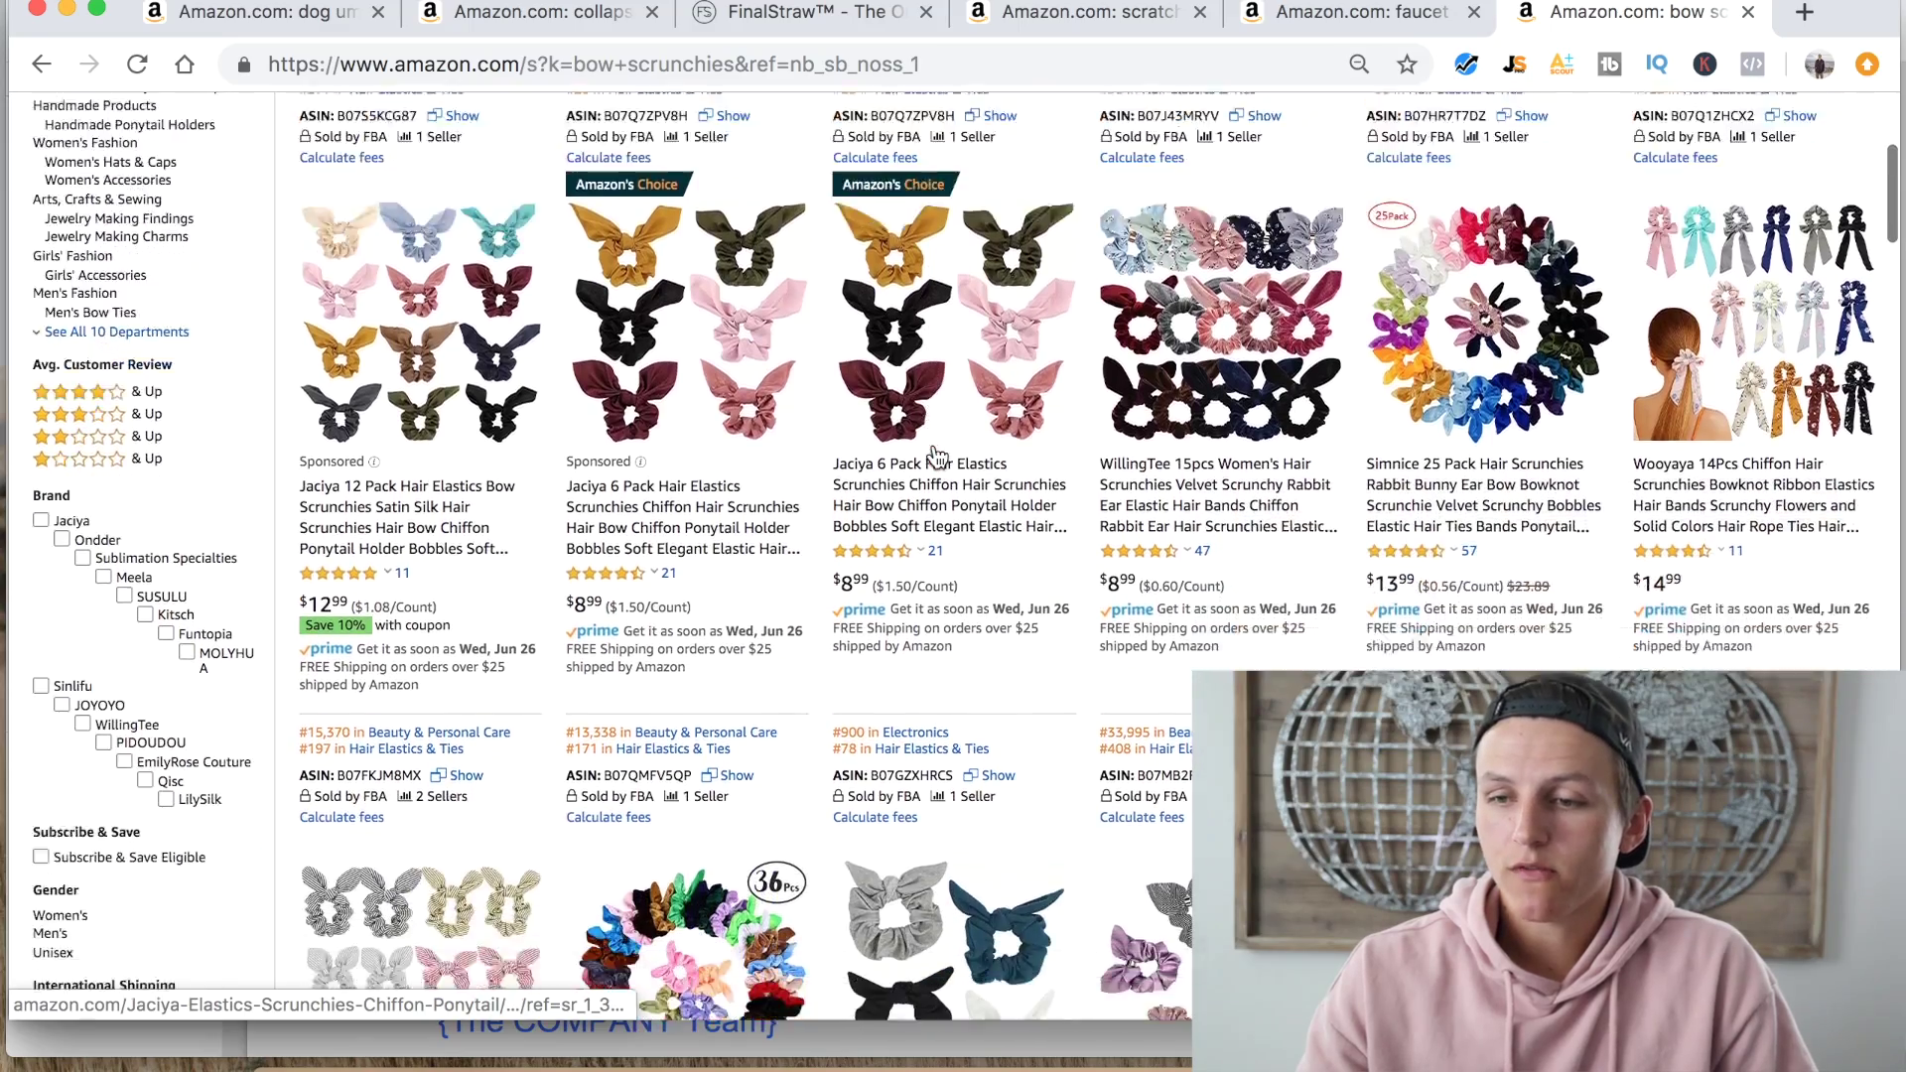
pyautogui.scroll(-1, 937, 457)
pyautogui.scroll(4, 785, 702)
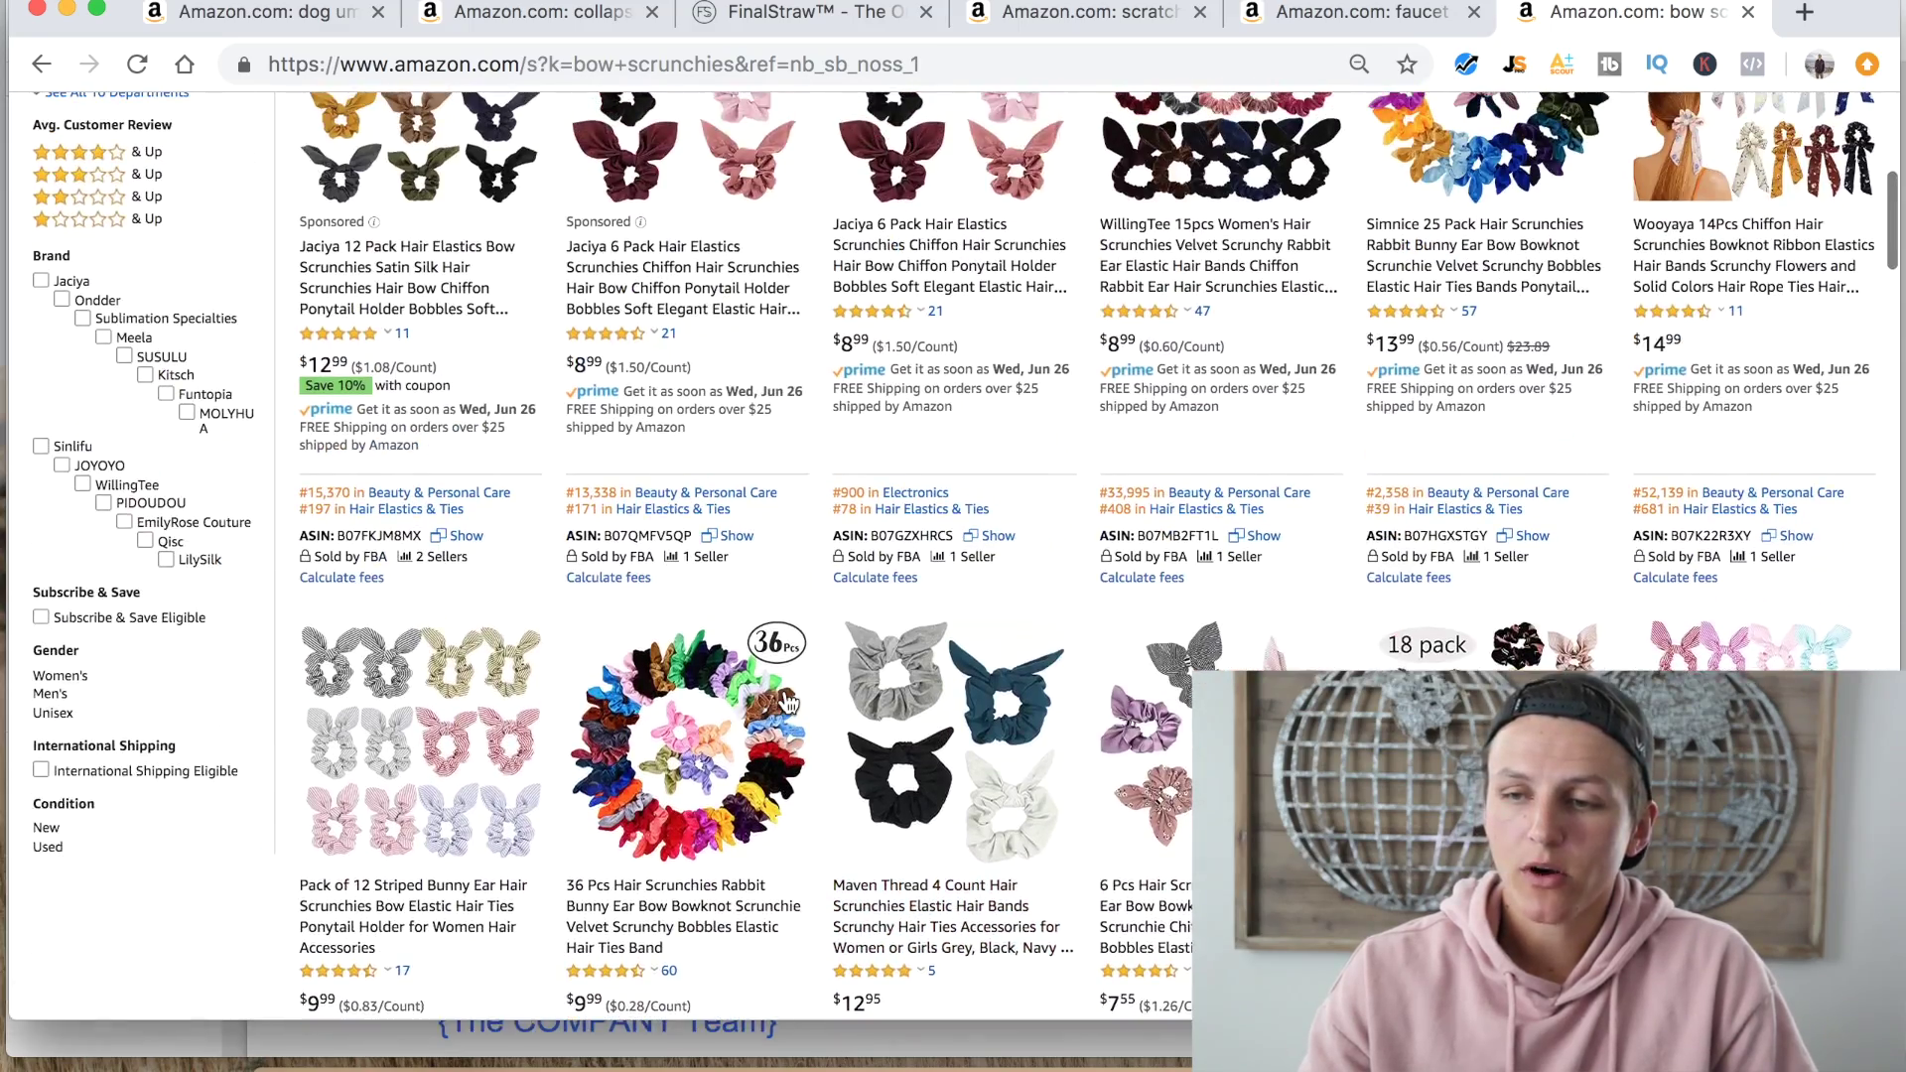